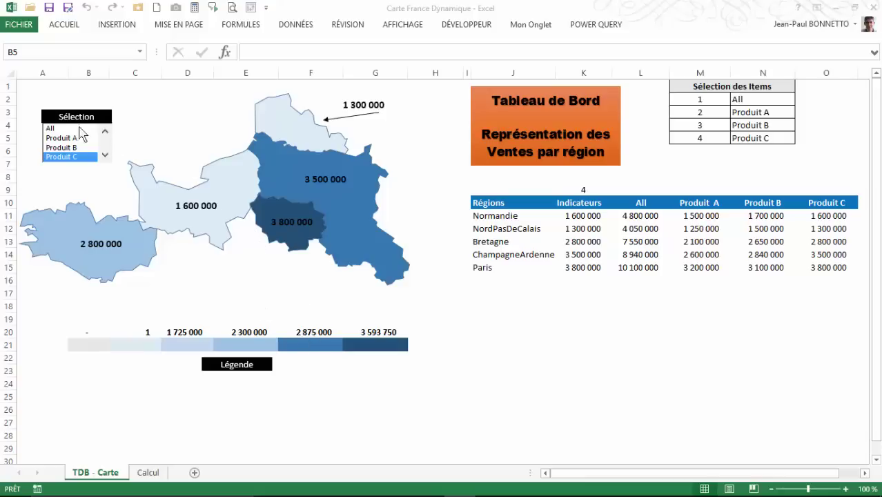
# Step: Switch the sales map's product selection to All, dismissing the sheet protection warning
pyautogui.click(54, 133)
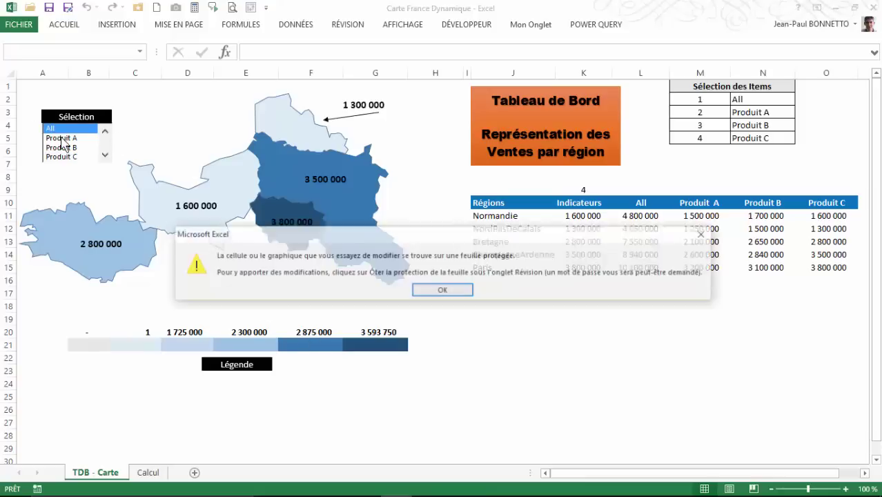
pyautogui.click(450, 293)
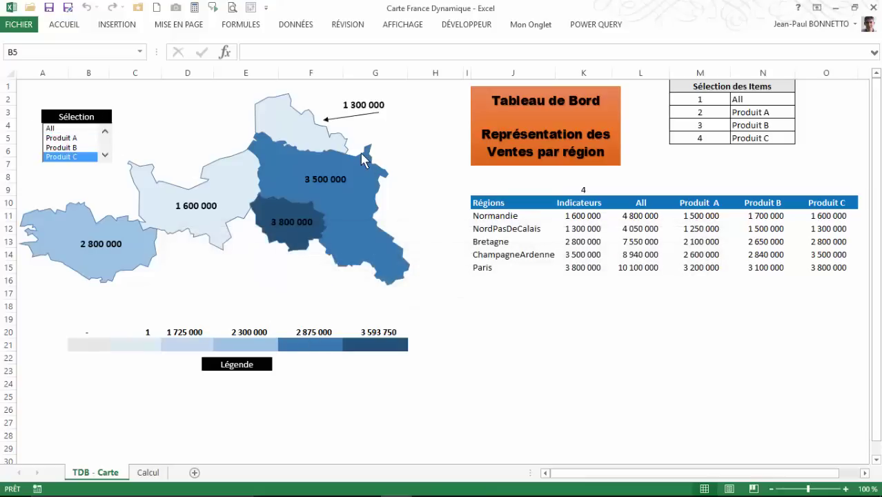
pyautogui.click(55, 128)
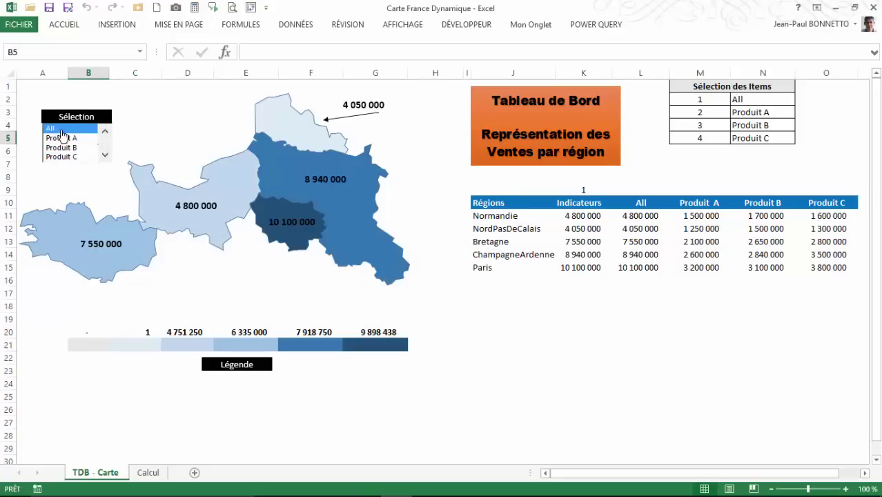
# Step: Examine the region names in the Régions column and the formulas behind the first Indicateurs values
pyautogui.click(501, 203)
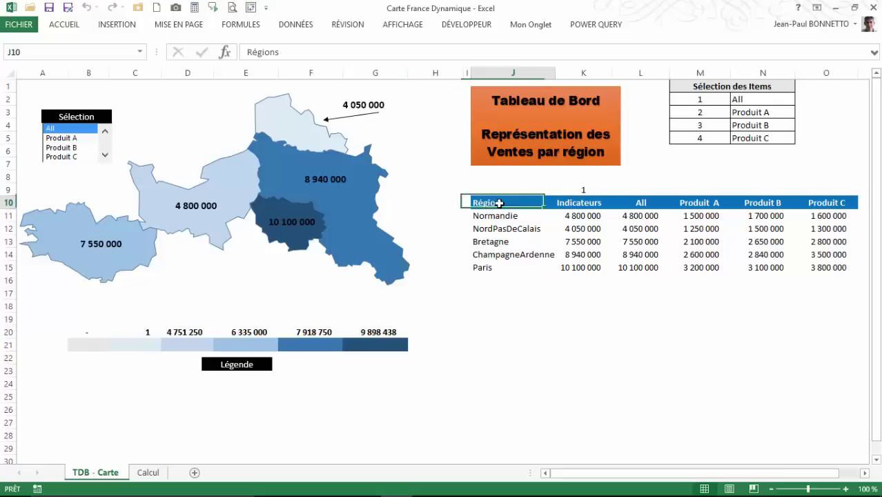
pyautogui.moveTo(503, 215); pyautogui.dragTo(498, 263)
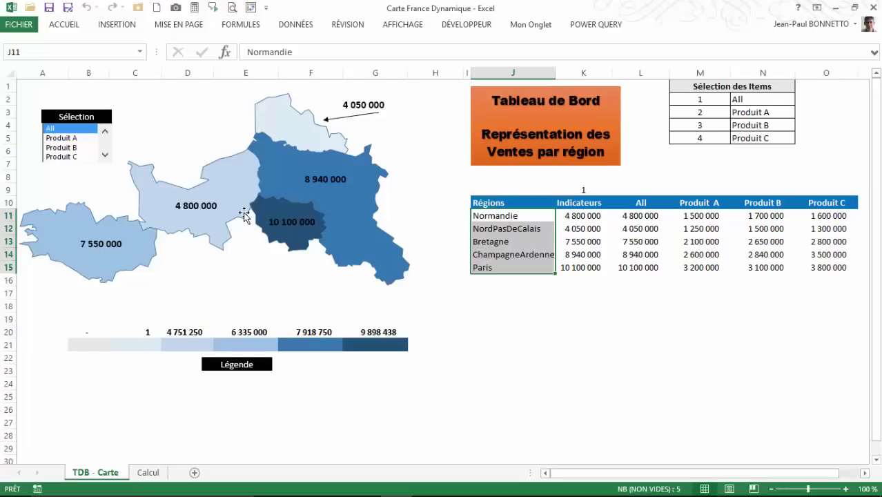
pyautogui.click(506, 227)
pyautogui.click(508, 219)
pyautogui.click(498, 253)
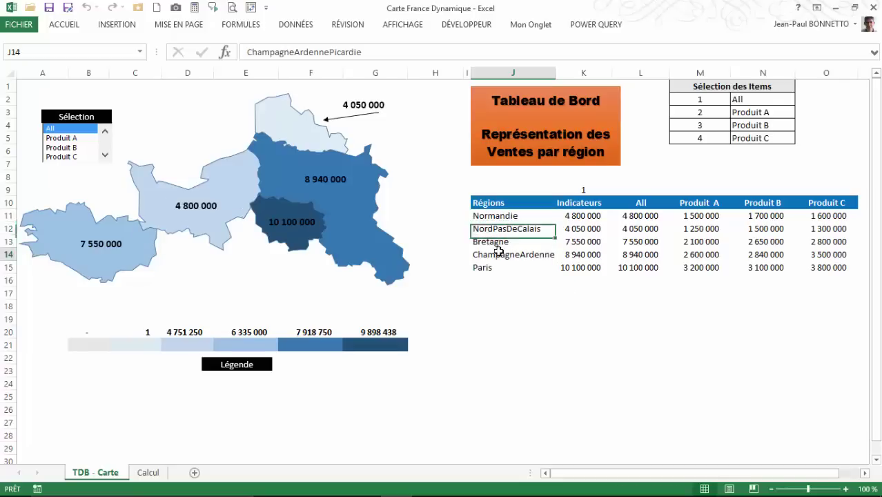
pyautogui.click(588, 215)
pyautogui.click(583, 227)
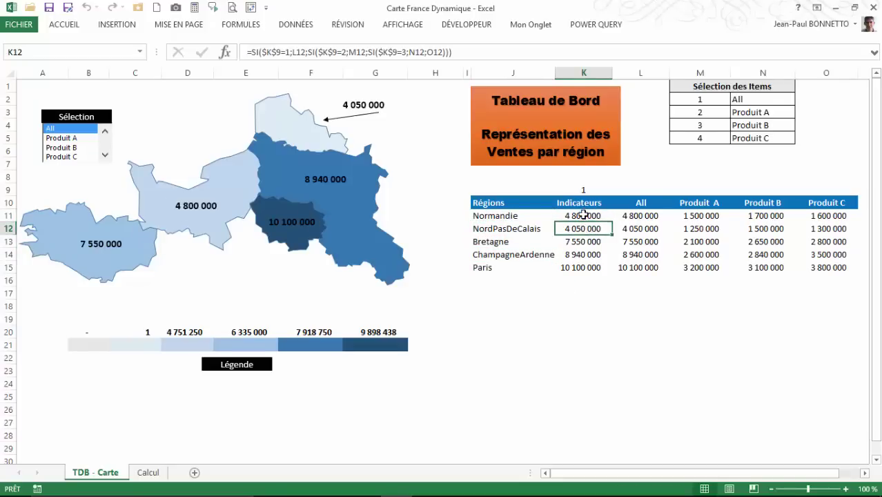
# Step: Show Produit A, Produit B and Produit C on the map, return to Produit B, and compare the Indicateurs values with the Produit B column
pyautogui.click(61, 138)
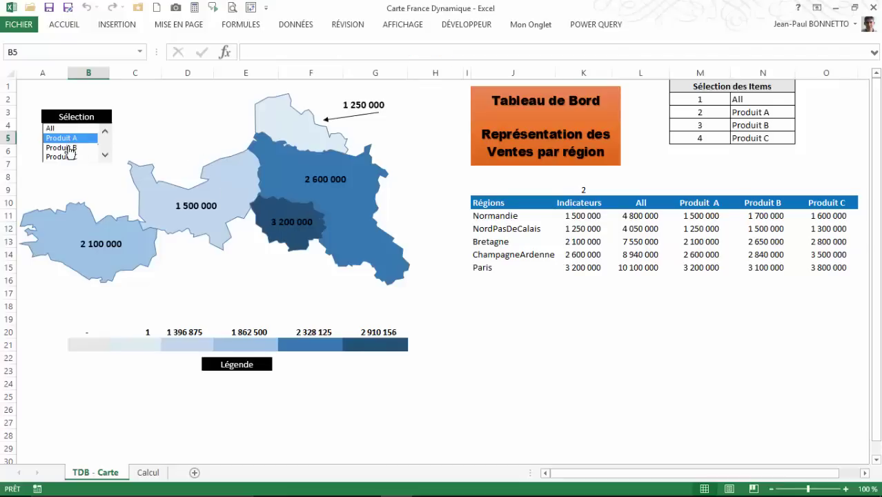
pyautogui.click(68, 148)
pyautogui.click(69, 157)
pyautogui.click(67, 148)
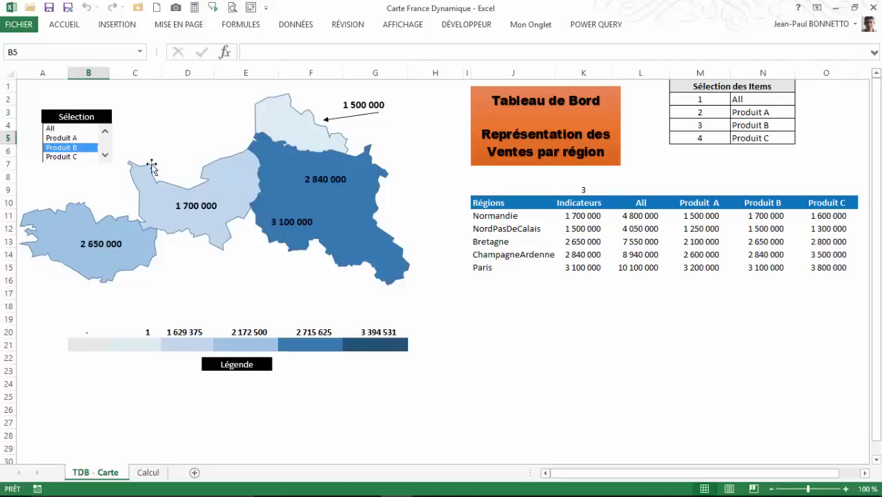
pyautogui.moveTo(576, 216); pyautogui.dragTo(585, 267)
pyautogui.moveTo(762, 215); pyautogui.dragTo(771, 267)
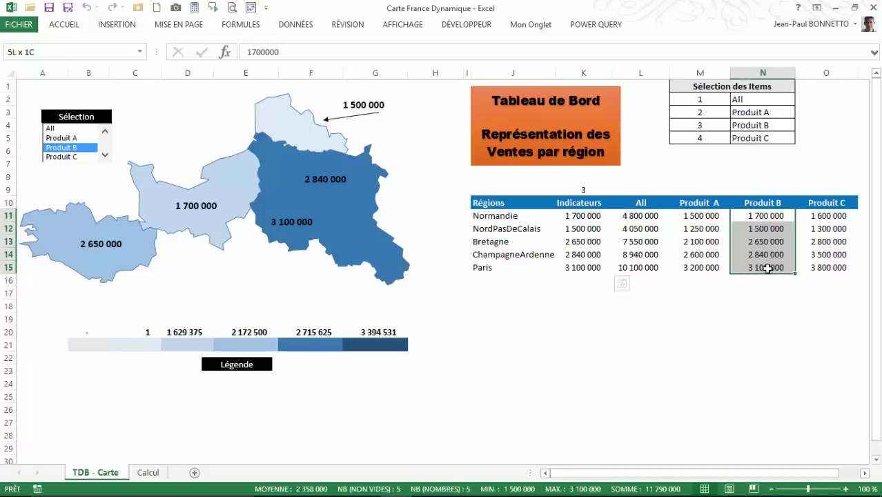
# Step: Switch the map selection to Produit A and make the Indicateurs values K11:K15 bold
pyautogui.click(65, 140)
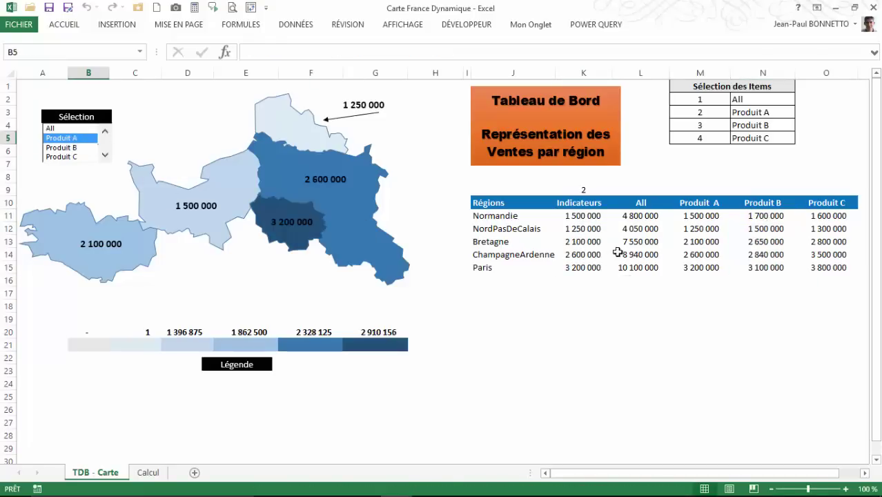
pyautogui.moveTo(583, 217); pyautogui.dragTo(592, 268)
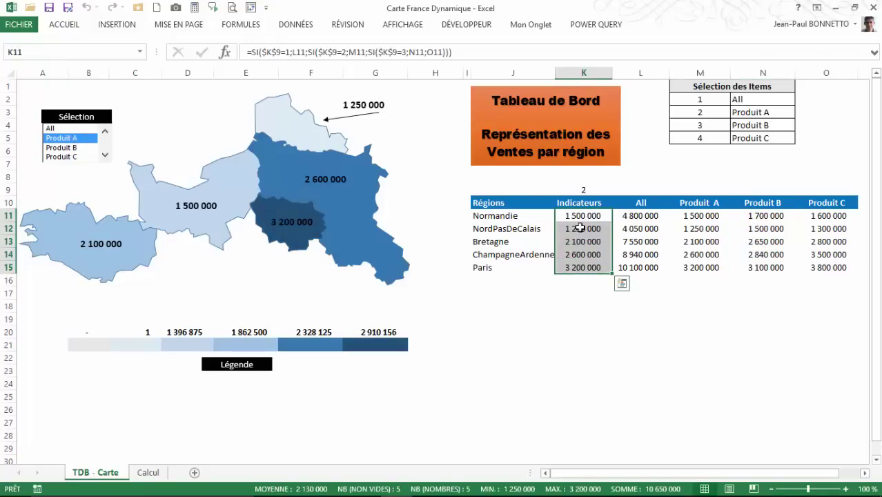
pyautogui.click(63, 25)
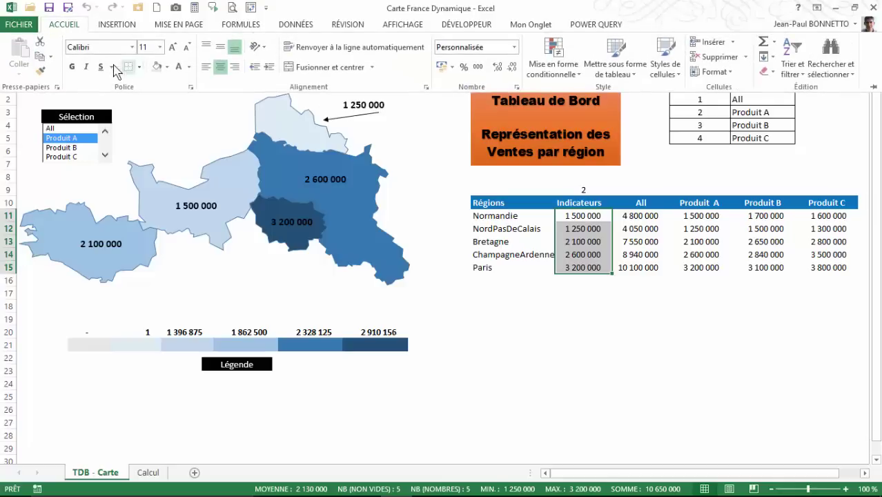
pyautogui.click(71, 66)
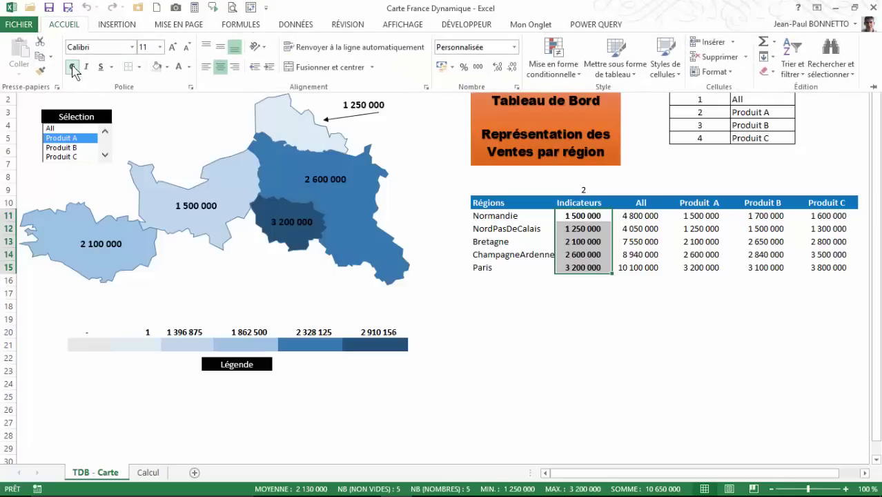
# Step: Inspect Normandie's Indicateurs and All formulas, and compare the indicators with the Produit A values M11:M15
pyautogui.click(593, 215)
pyautogui.click(645, 218)
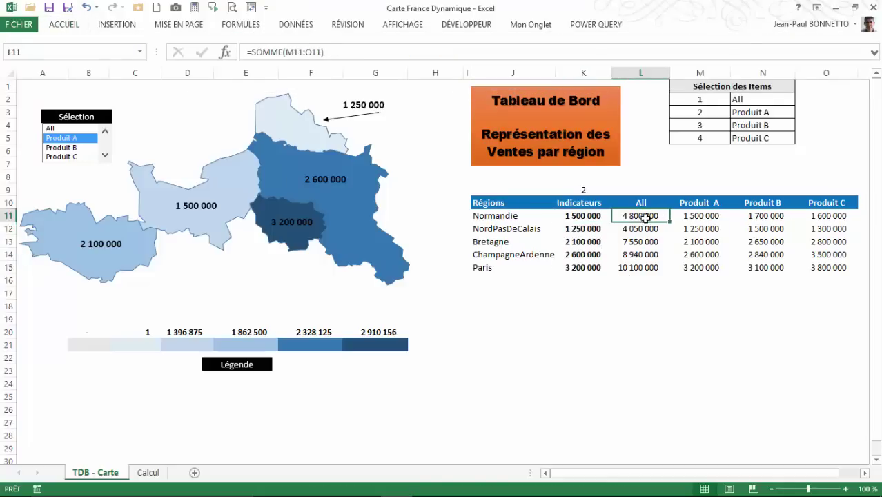
pyautogui.moveTo(698, 216); pyautogui.dragTo(709, 273)
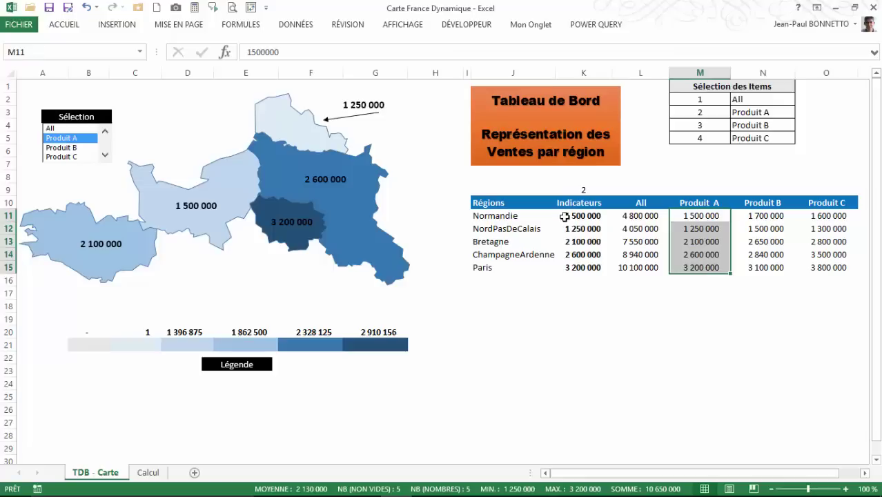
# Step: Cycle the selection repeatedly through All and the three products, ending on Produit C, to compare the map colours with the legend thresholds
pyautogui.click(66, 148)
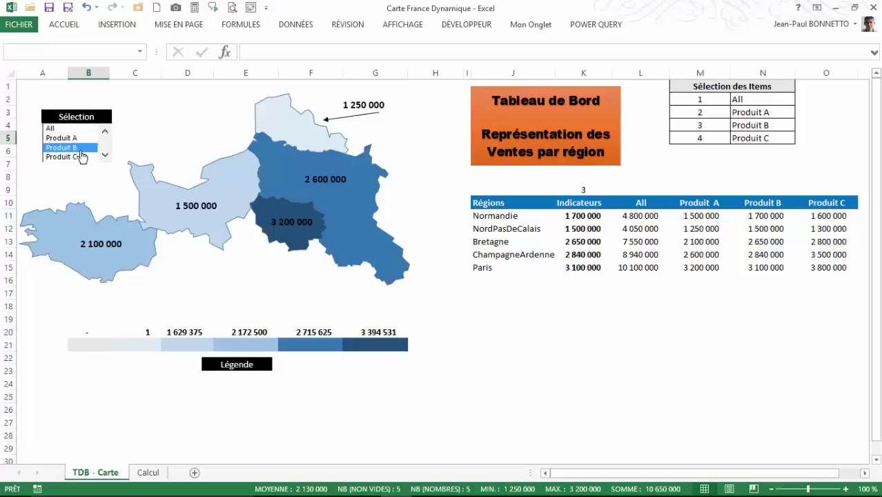
pyautogui.click(65, 156)
pyautogui.click(62, 129)
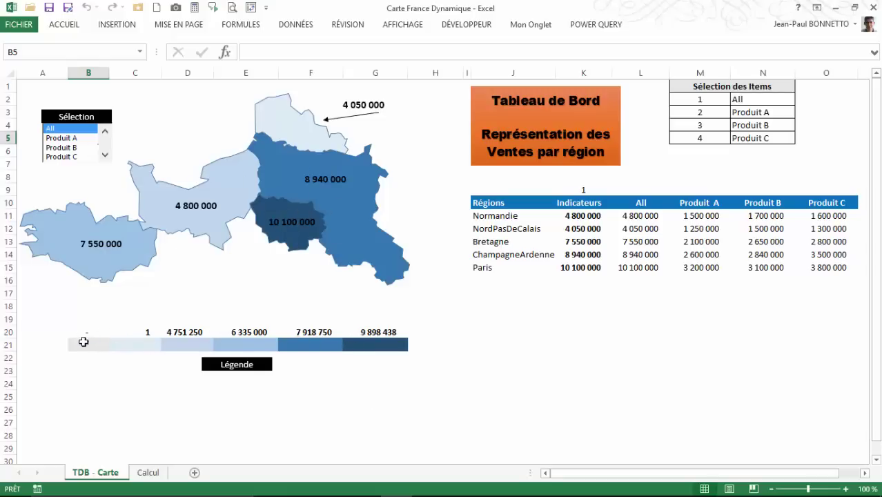
pyautogui.click(69, 147)
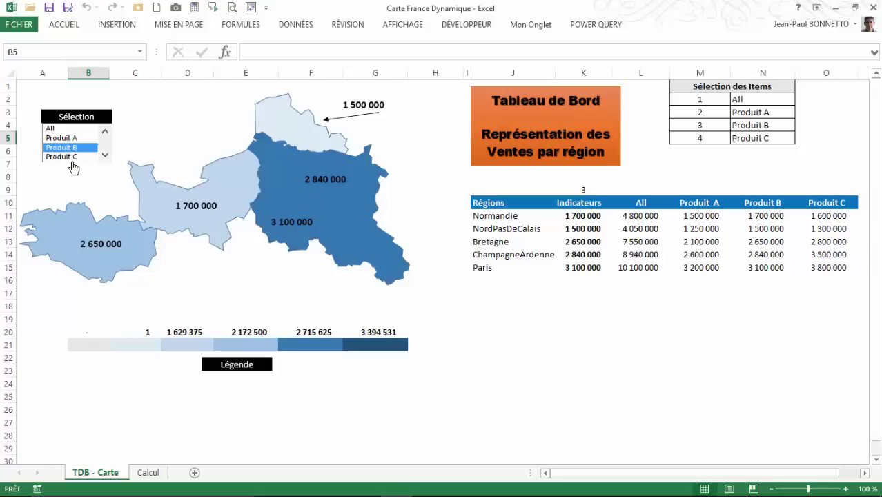
pyautogui.click(70, 157)
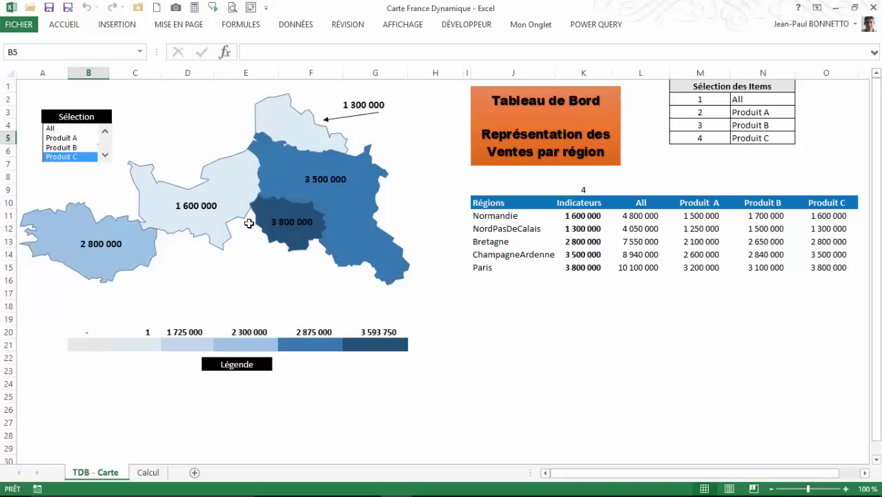
pyautogui.click(72, 147)
pyautogui.click(69, 138)
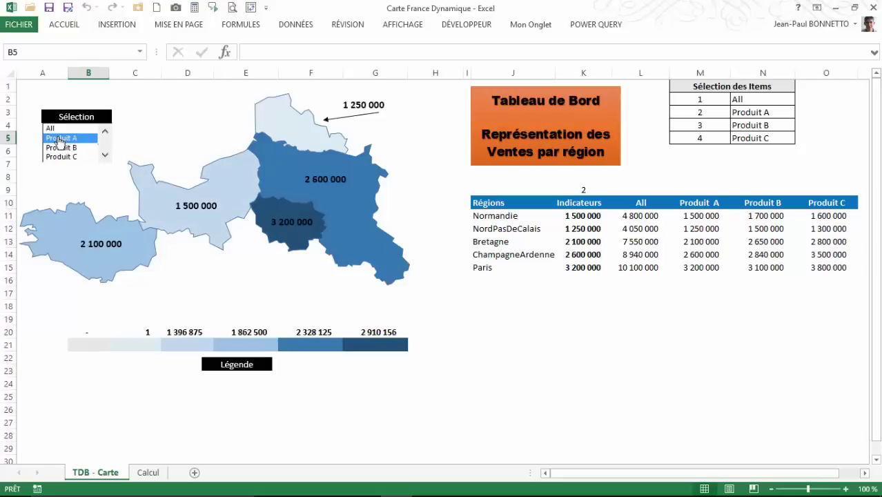
pyautogui.click(56, 128)
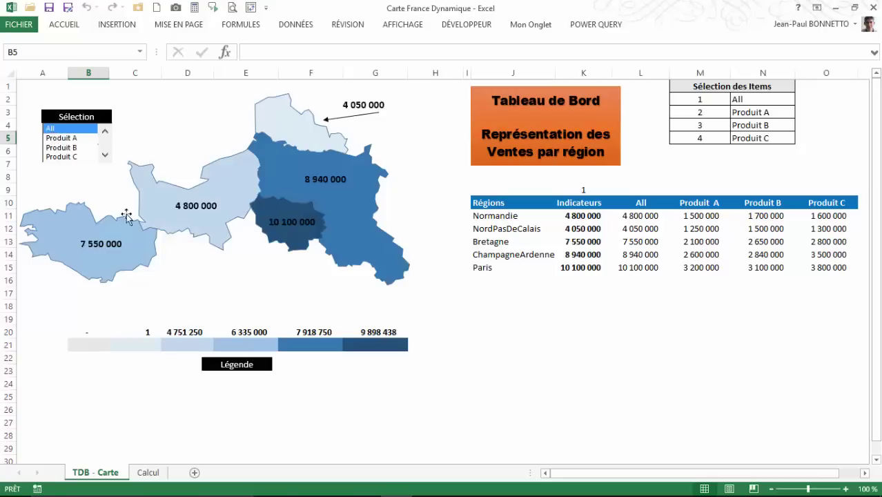
pyautogui.click(66, 138)
pyautogui.click(65, 148)
pyautogui.click(66, 156)
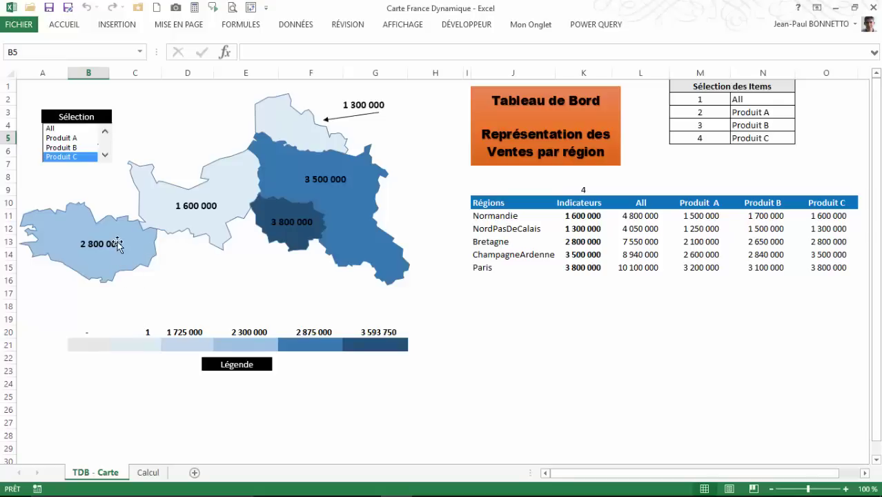
# Step: Select each region shape on the map in turn, from Bretagne to Paris and Champagne-Ardenne, to read its assigned name
pyautogui.click(89, 230)
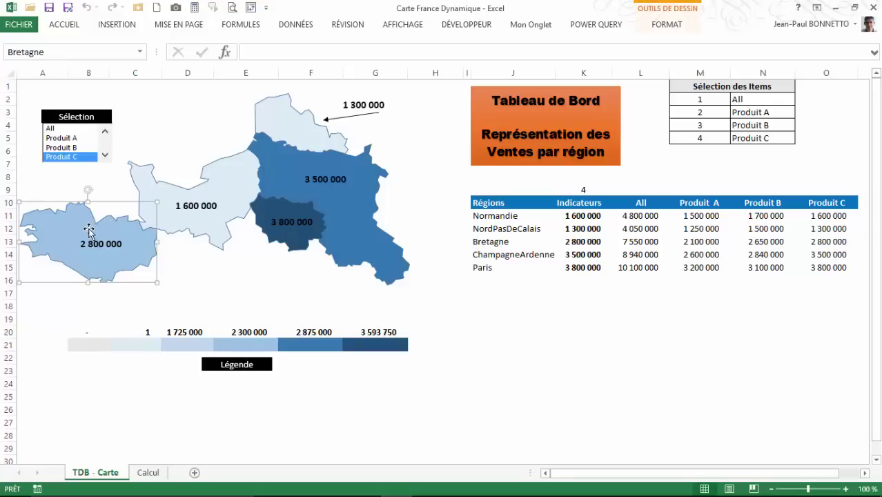
pyautogui.click(215, 185)
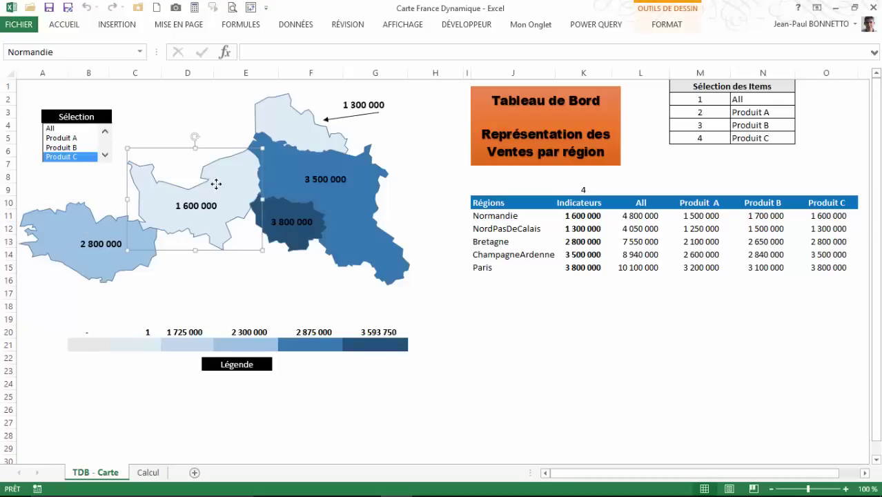
pyautogui.click(272, 123)
pyautogui.click(350, 207)
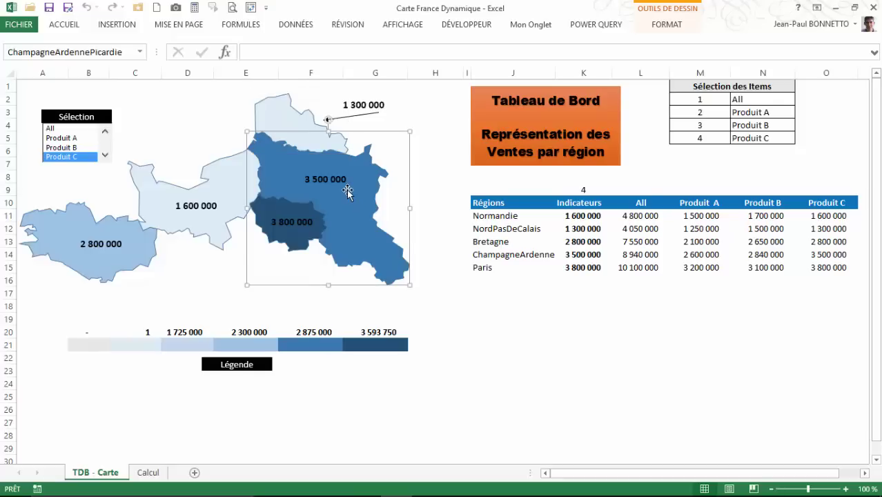
pyautogui.click(298, 219)
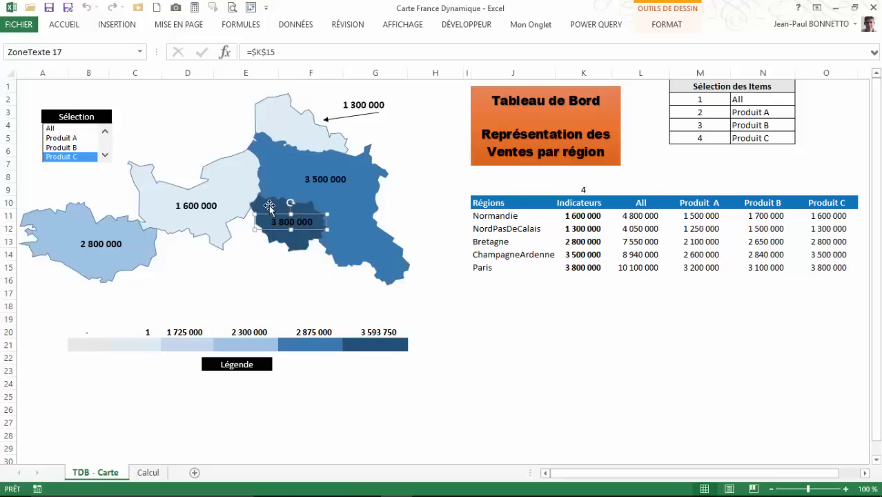
pyautogui.click(290, 209)
pyautogui.click(359, 205)
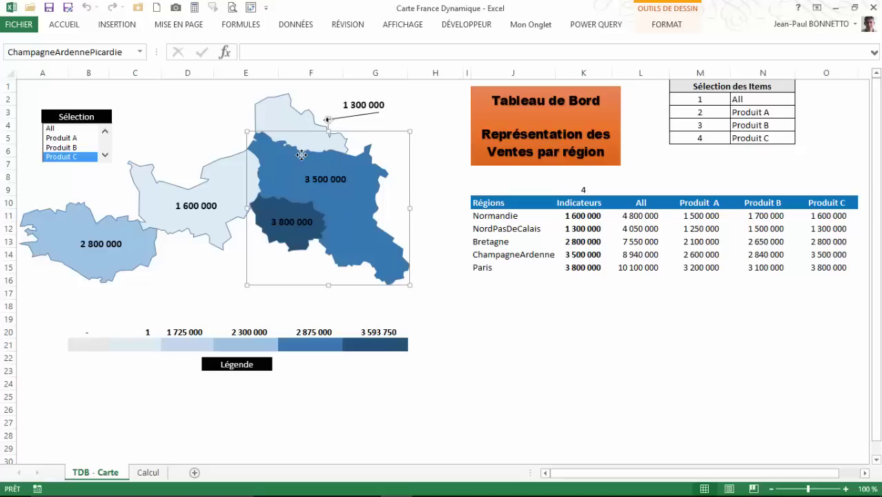
# Step: Examine where shape names are defined by checking the Bretagne, Normandie, Nord-Pas-de-Calais and Champagne-Ardenne shapes, without changing any of them
pyautogui.click(71, 222)
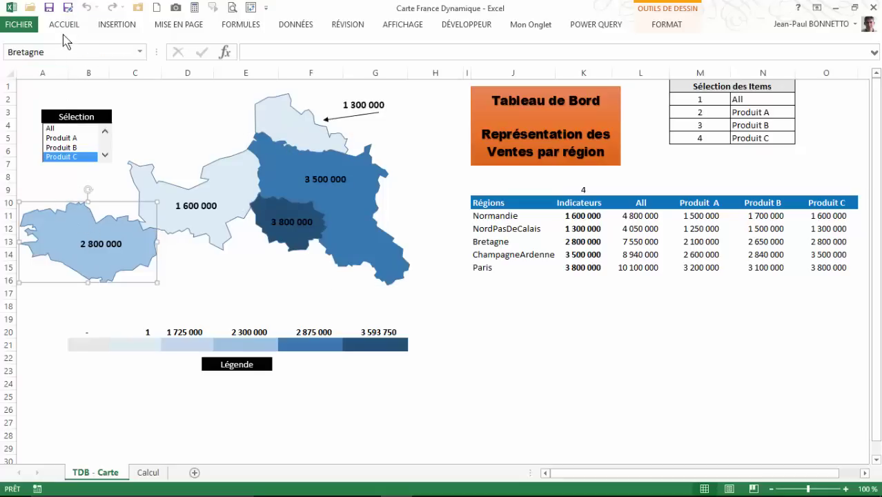
pyautogui.click(65, 51)
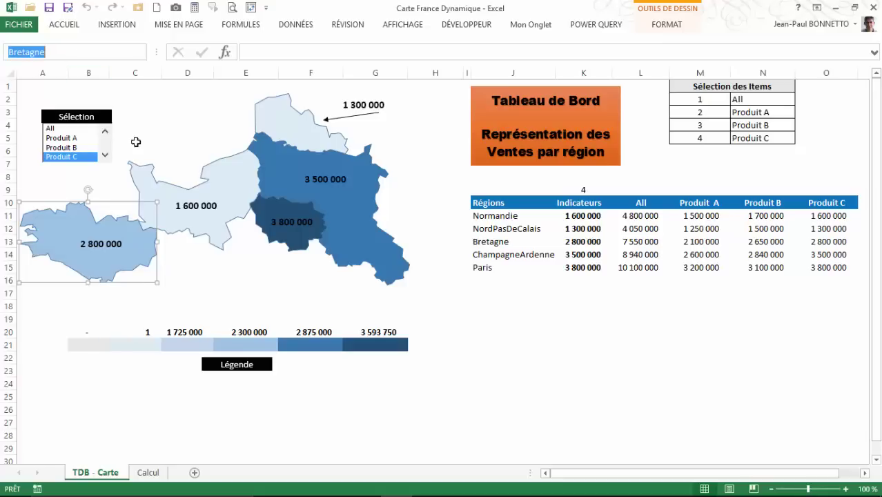
pyautogui.click(227, 181)
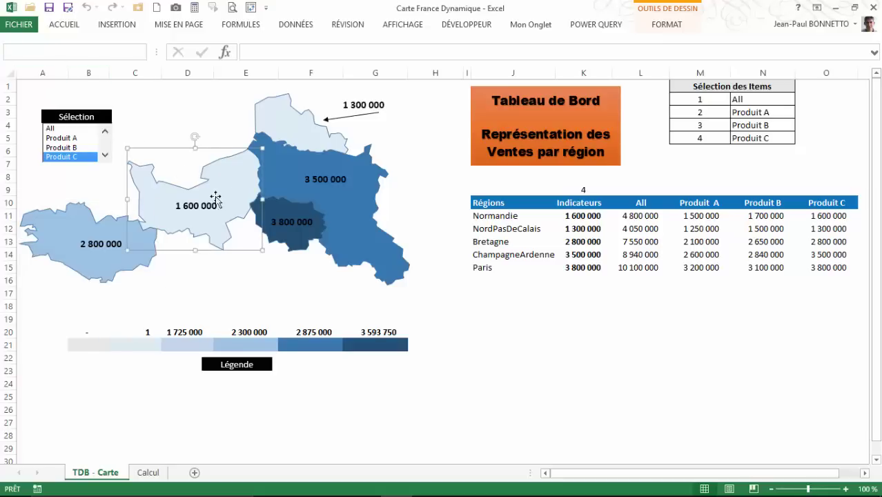
pyautogui.click(195, 121)
pyautogui.click(221, 171)
pyautogui.rightClick(219, 165)
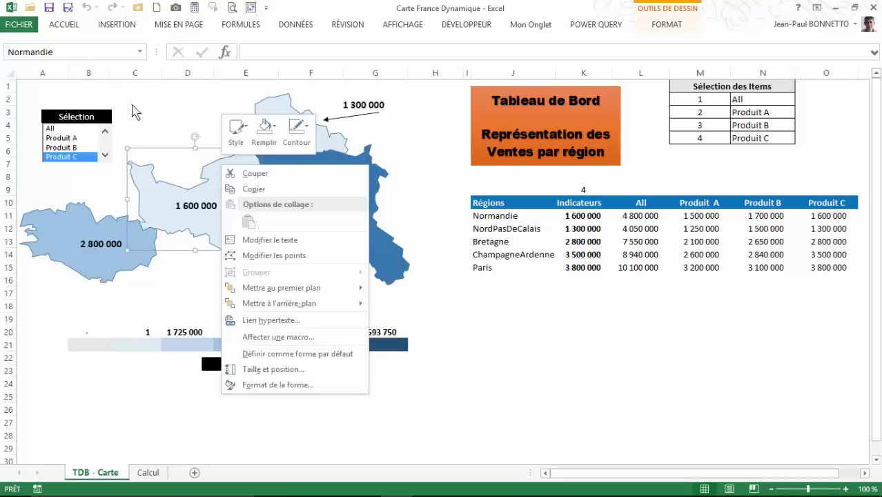
pyautogui.click(275, 110)
pyautogui.rightClick(274, 110)
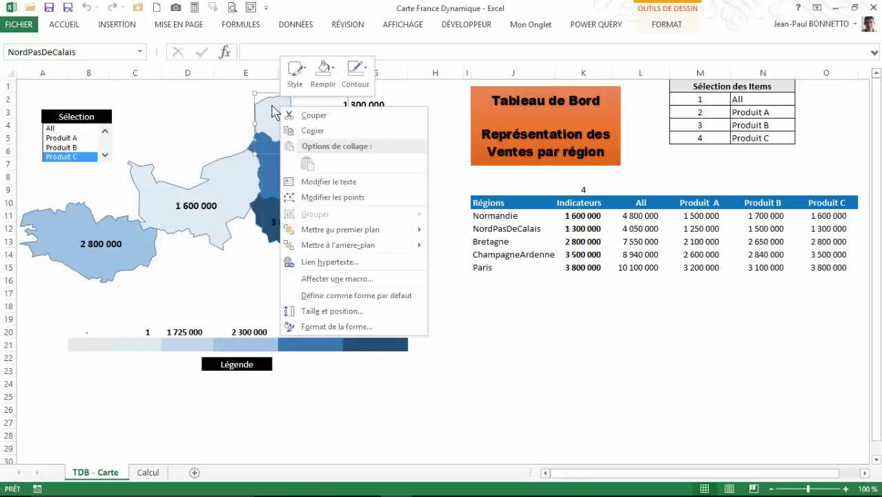
pyautogui.click(273, 111)
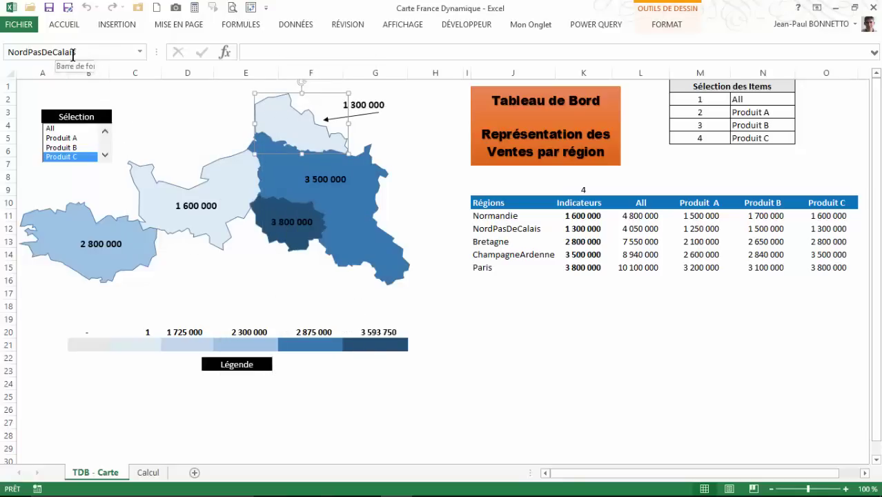
pyautogui.click(363, 167)
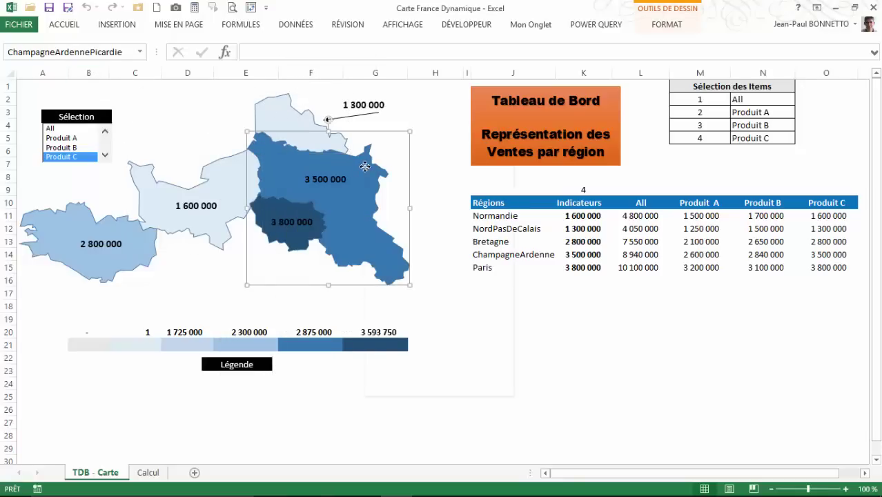
# Step: Check the assigned names of the Champagne-Ardenne, Paris and Normandie shapes on the map
pyautogui.rightClick(364, 167)
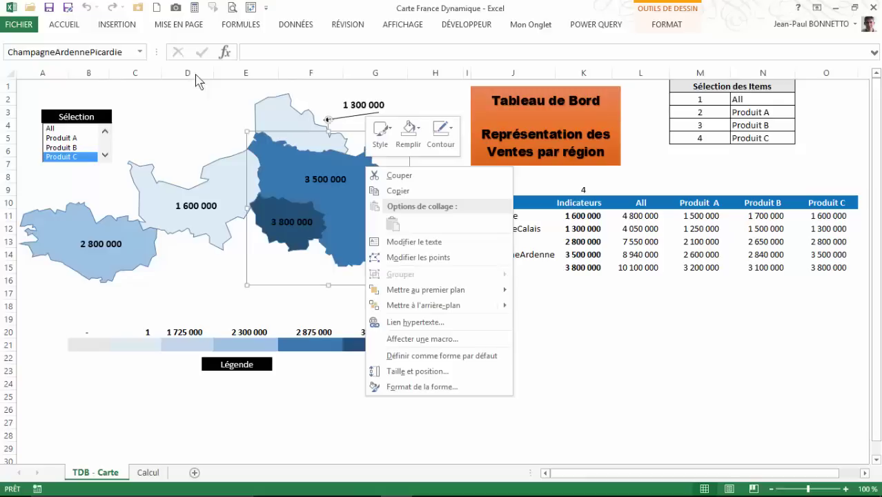
pyautogui.click(283, 201)
pyautogui.rightClick(283, 202)
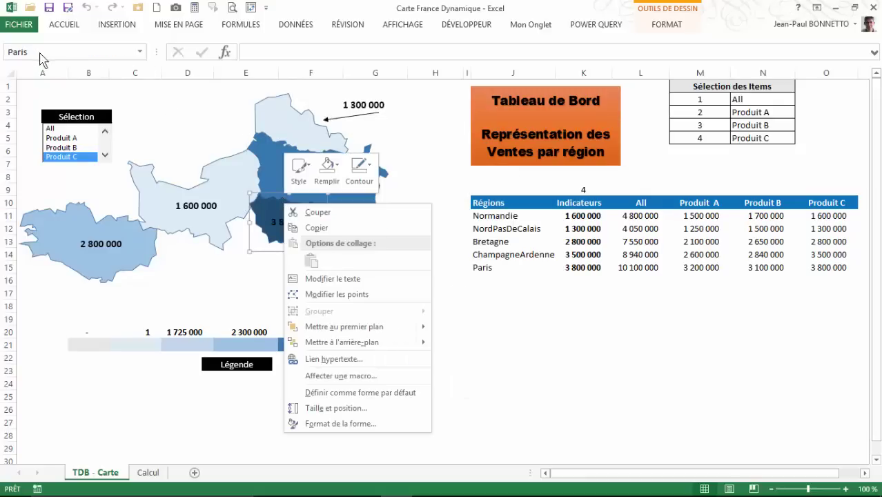
pyautogui.click(236, 166)
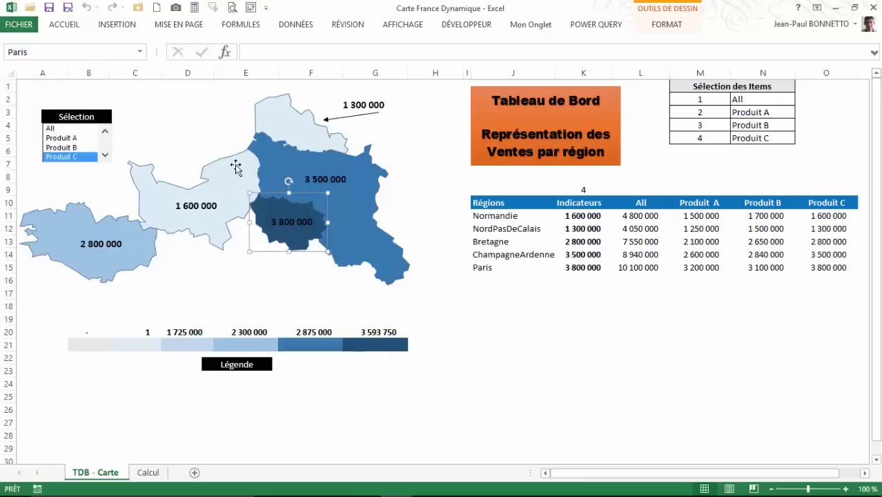
pyautogui.click(233, 168)
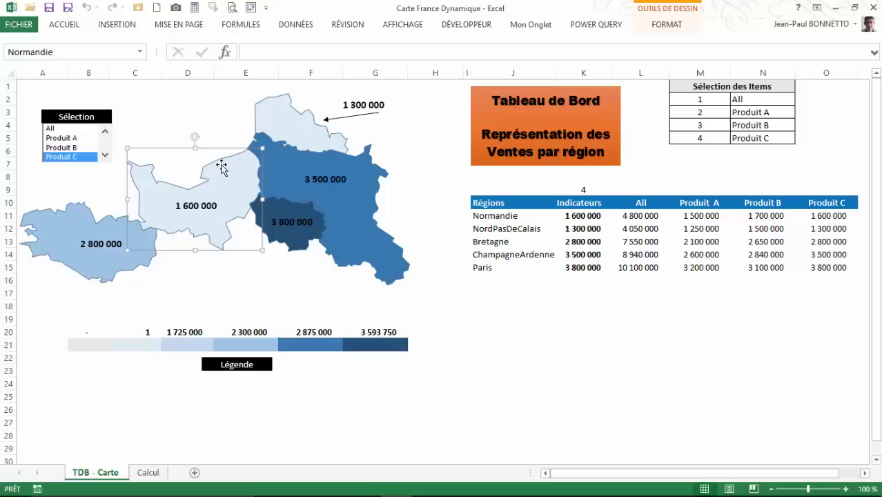
# Step: Compare the Régions names in J11:J15 with the Normandie shape's name, and inspect the Indicateurs formulas for Bretagne and Normandie
pyautogui.moveTo(489, 216); pyautogui.dragTo(494, 263)
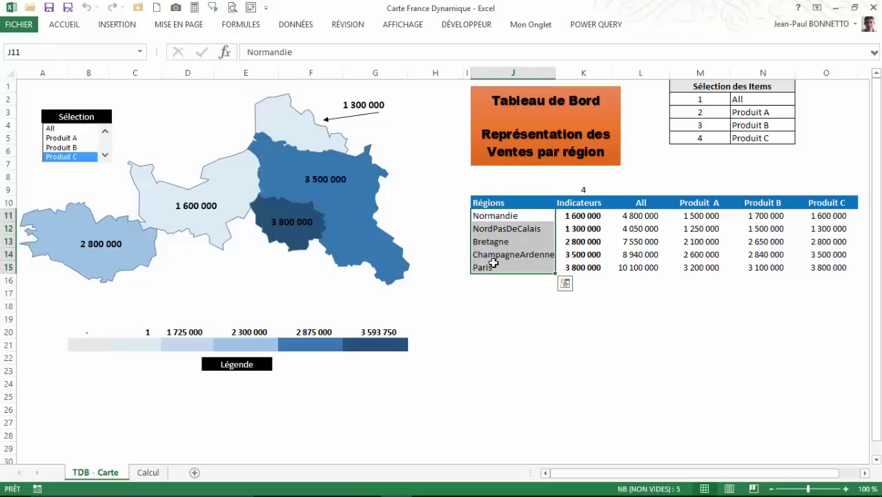
pyautogui.click(502, 215)
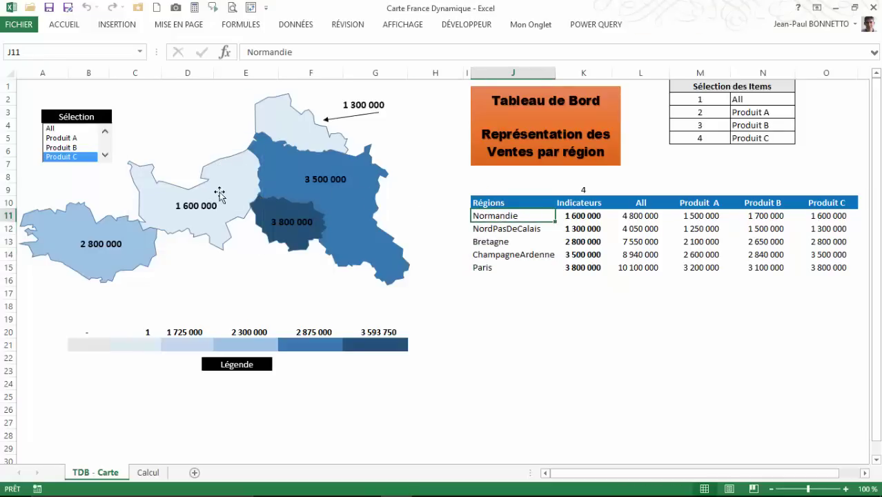
pyautogui.click(221, 168)
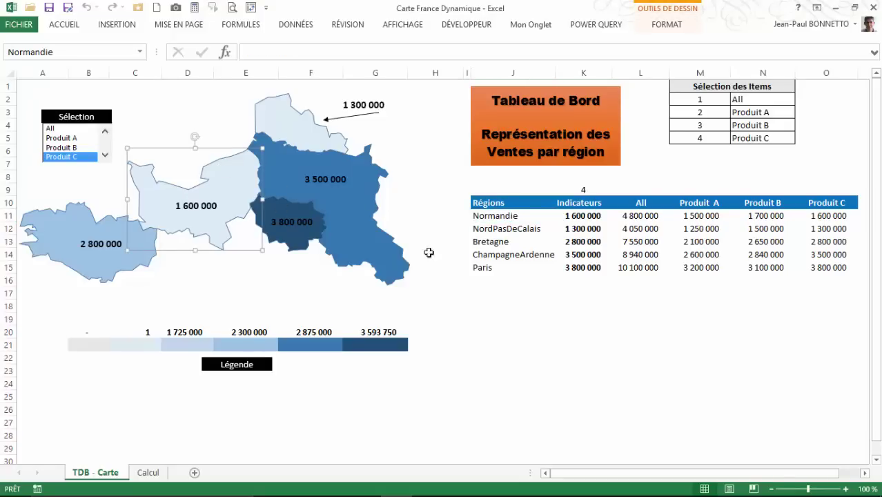
pyautogui.click(507, 217)
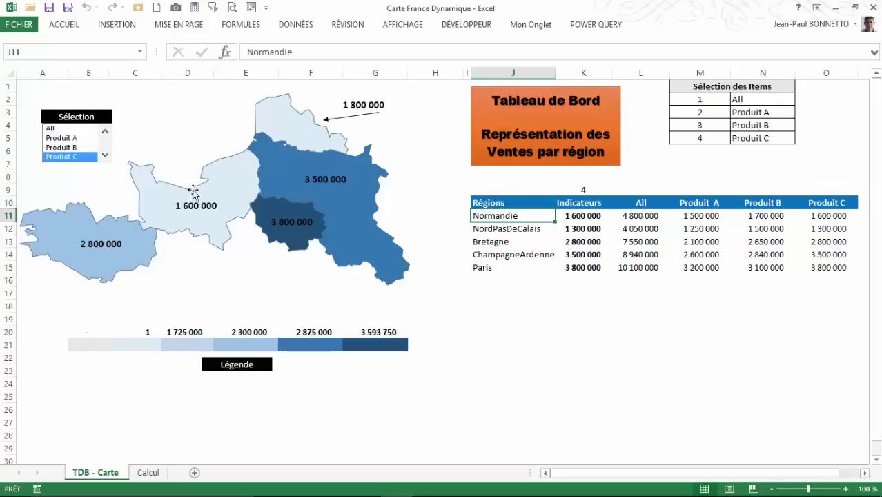
pyautogui.press('Right')
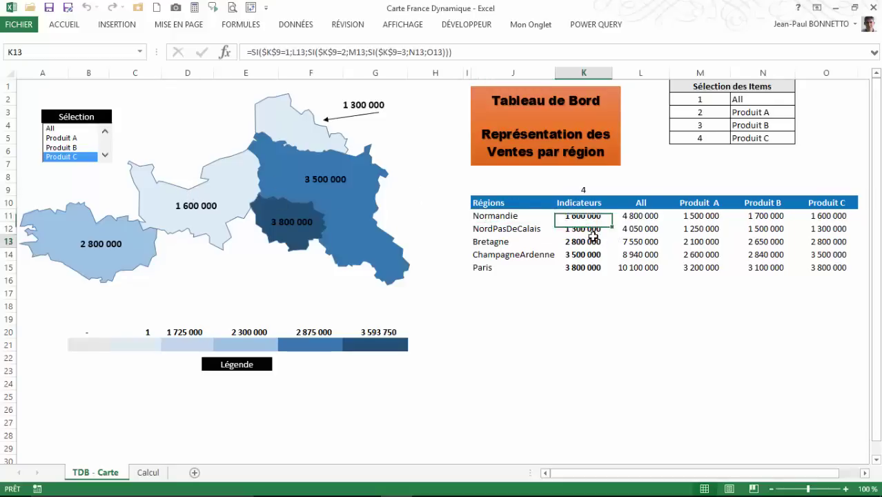
pyautogui.click(574, 240)
pyautogui.click(576, 217)
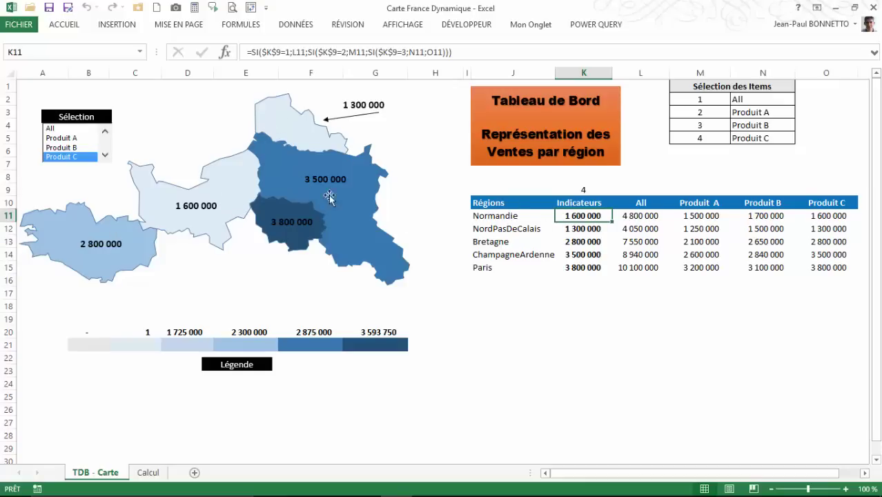
# Step: Compare the Champagne-Ardenne shape's name with the Régions list, and review the first Indicateurs formulas in K11 and K12
pyautogui.click(307, 160)
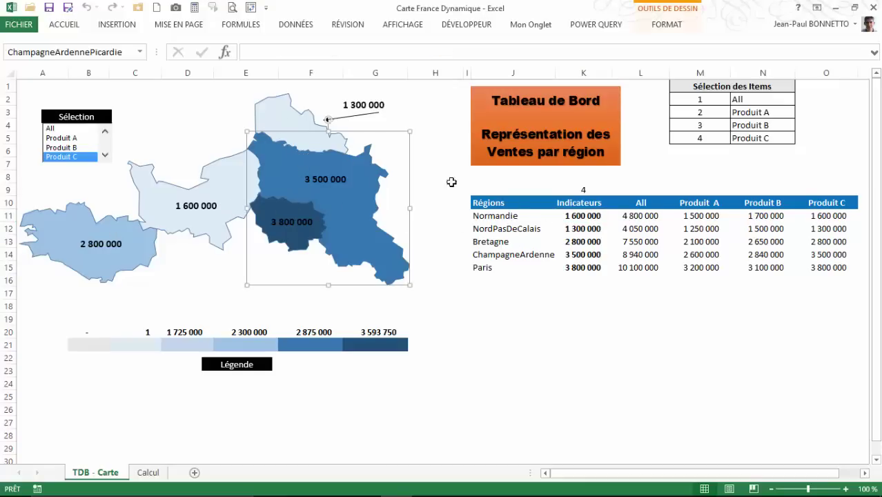
pyautogui.click(491, 216)
pyautogui.click(487, 254)
pyautogui.click(486, 279)
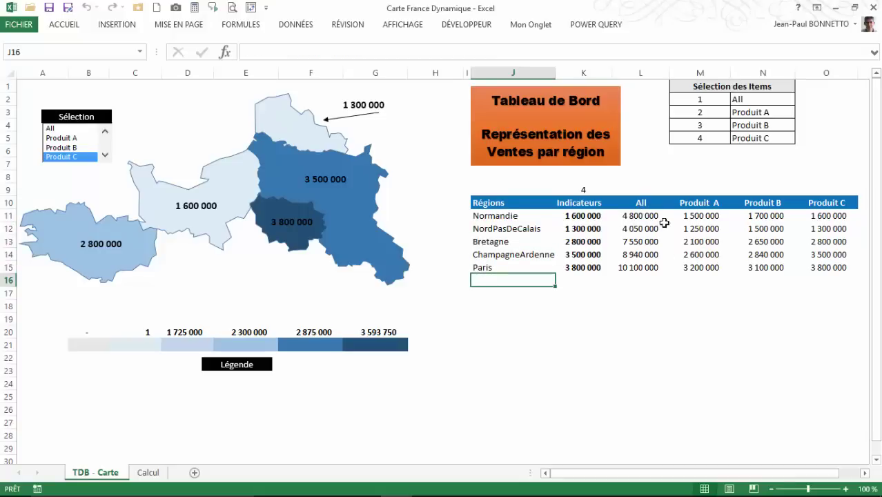
pyautogui.click(647, 218)
pyautogui.click(579, 231)
pyautogui.click(571, 214)
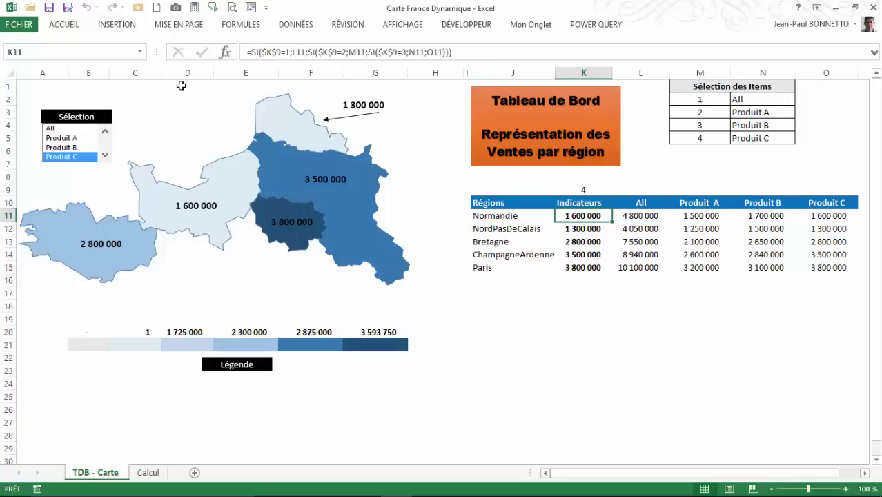
# Step: Switch the selection through All, Produit A, Produit B and Produit C, checking the linked index cell K9 for each
pyautogui.click(583, 190)
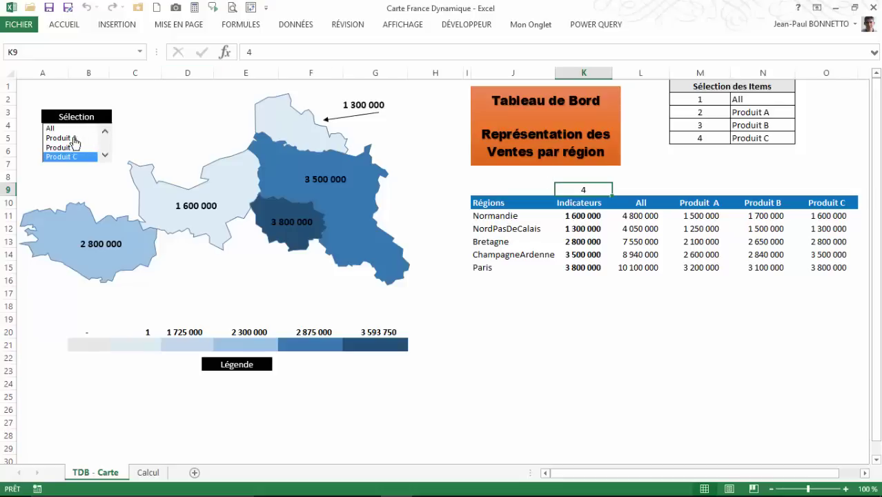
pyautogui.click(55, 129)
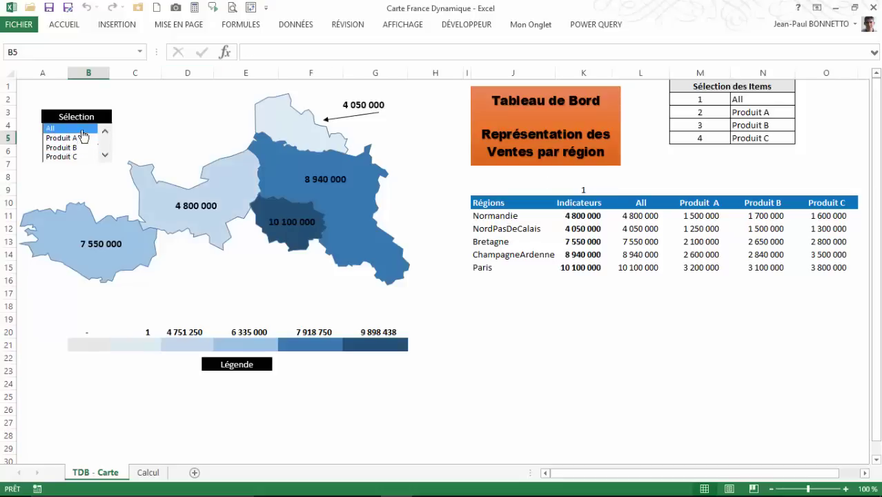
pyautogui.click(585, 191)
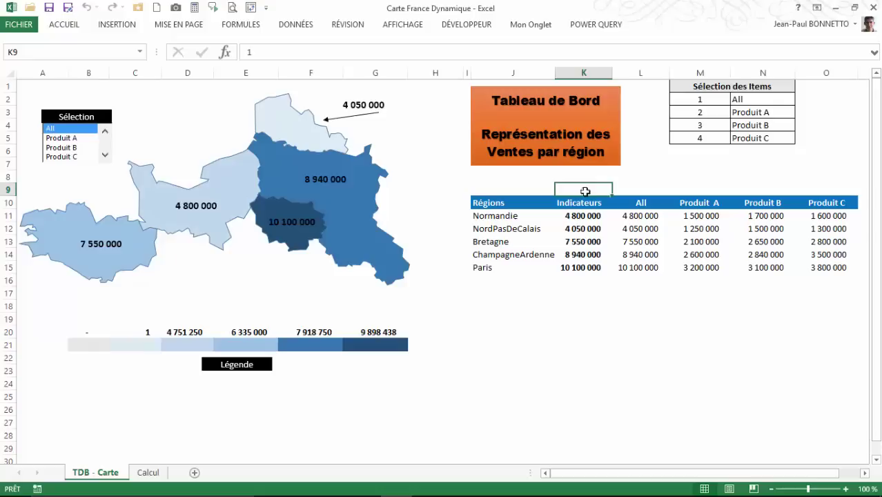
pyautogui.click(60, 138)
pyautogui.click(564, 190)
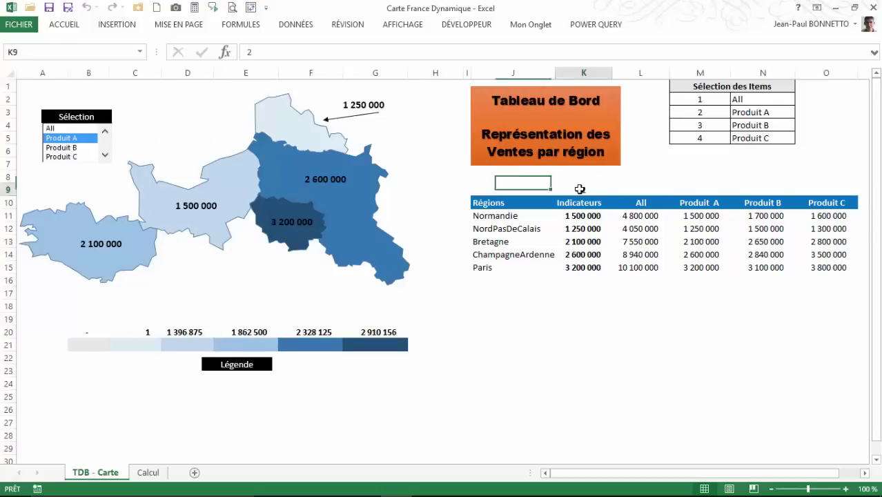
pyautogui.click(74, 148)
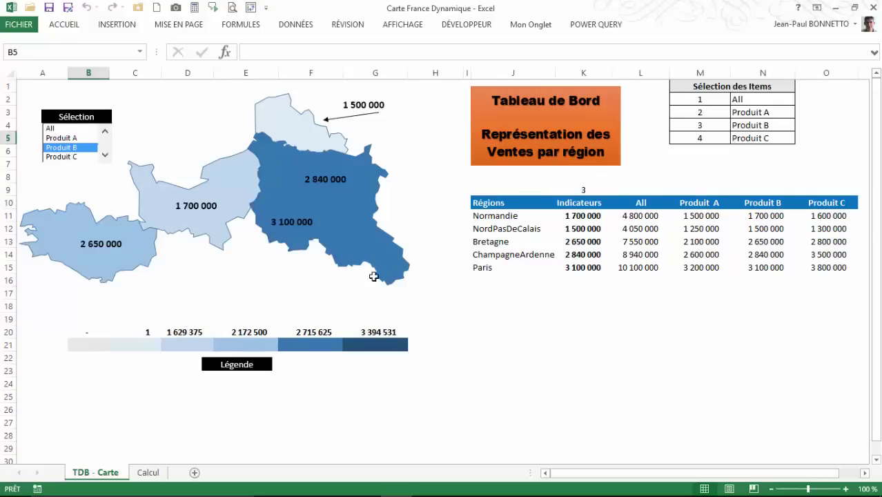
pyautogui.click(588, 190)
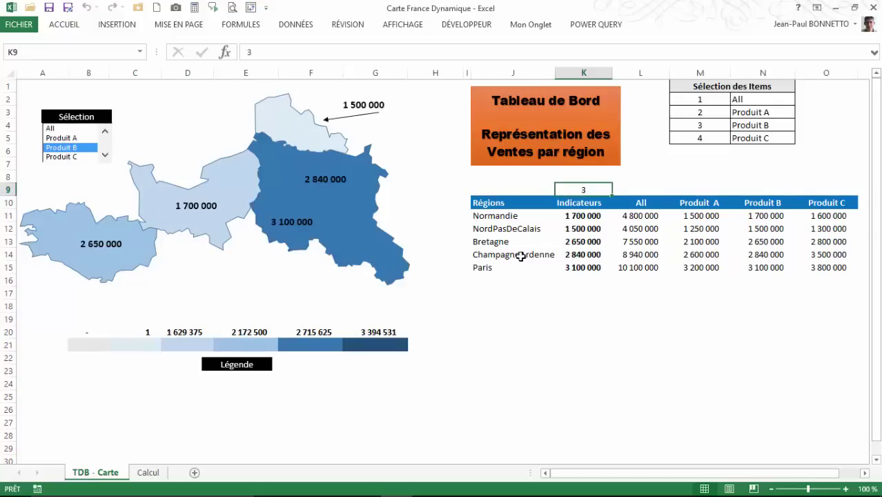
pyautogui.click(68, 156)
pyautogui.click(572, 190)
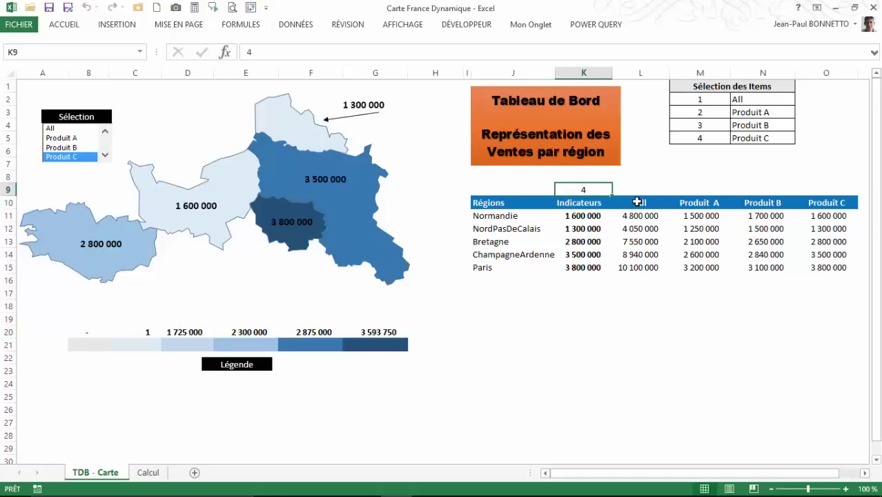
# Step: Relate the All and product column headers in L10:O10 to Normandie's Indicateurs formula in K11
pyautogui.click(638, 203)
pyautogui.click(704, 202)
pyautogui.click(752, 202)
pyautogui.click(824, 202)
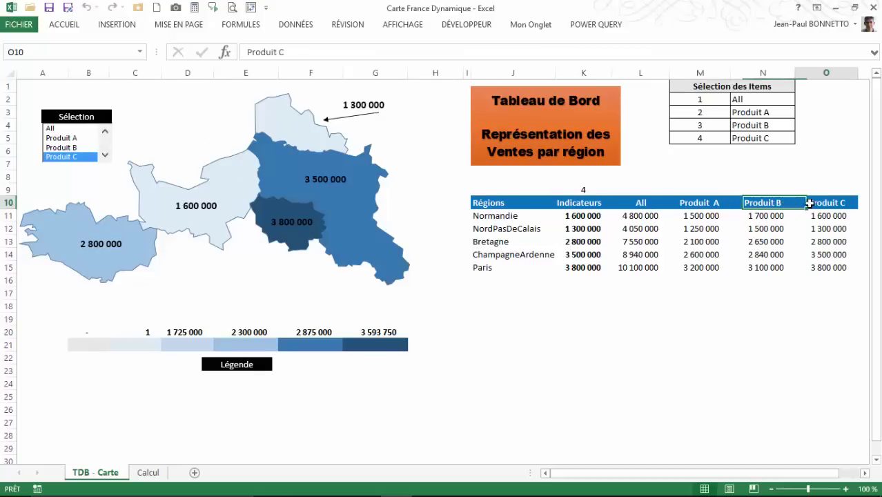
pyautogui.click(587, 215)
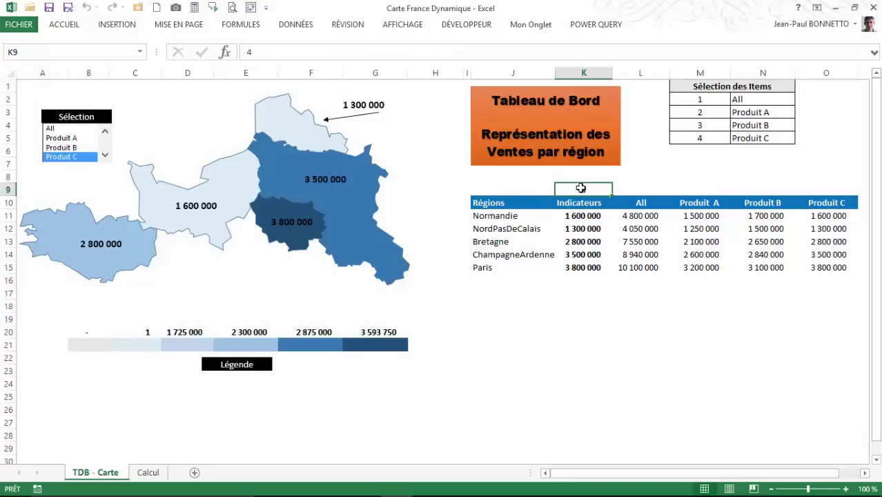
pyautogui.click(634, 215)
pyautogui.click(585, 215)
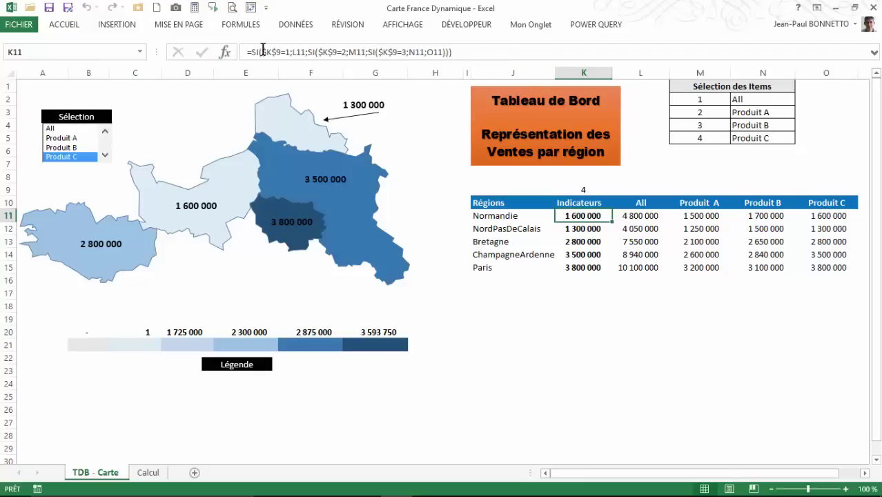
# Step: Inspect the Indicateurs formulas of the remaining regions from K12 to K15, and review the whole range K11:K15
pyautogui.click(586, 231)
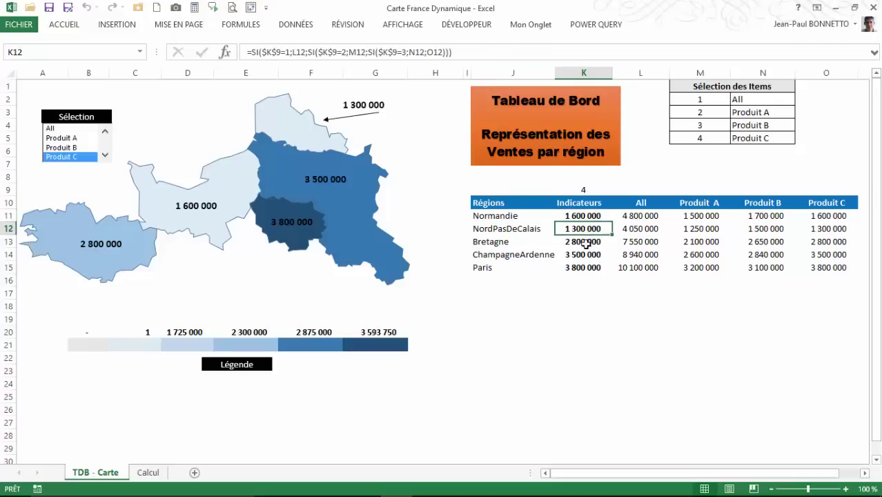
pyautogui.click(585, 242)
pyautogui.click(586, 254)
pyautogui.click(586, 267)
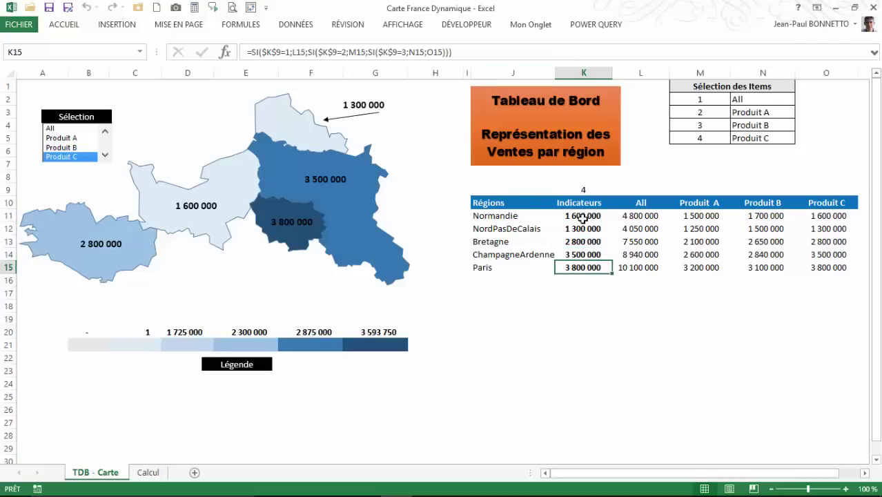
pyautogui.moveTo(583, 218); pyautogui.dragTo(593, 269)
pyautogui.click(583, 216)
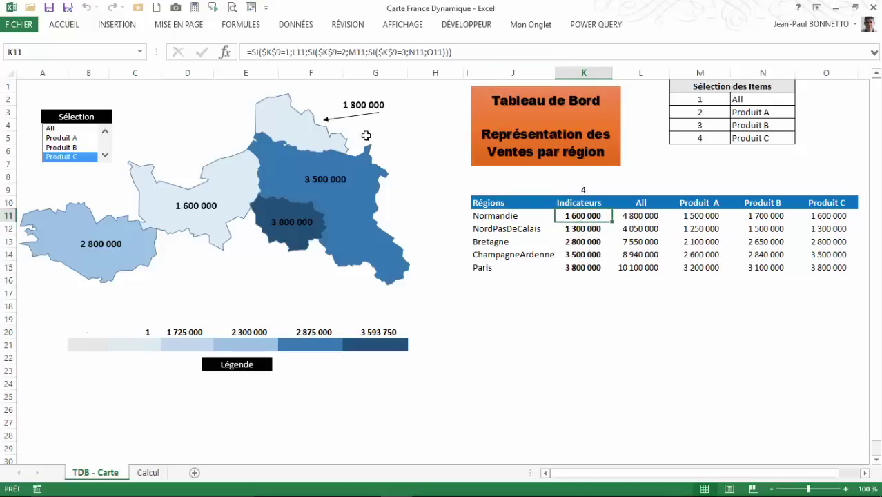
# Step: Inspect the cell links of the Bretagne and Normandie value text boxes on the map, and check Bretagne's indicator in K13
pyautogui.click(101, 242)
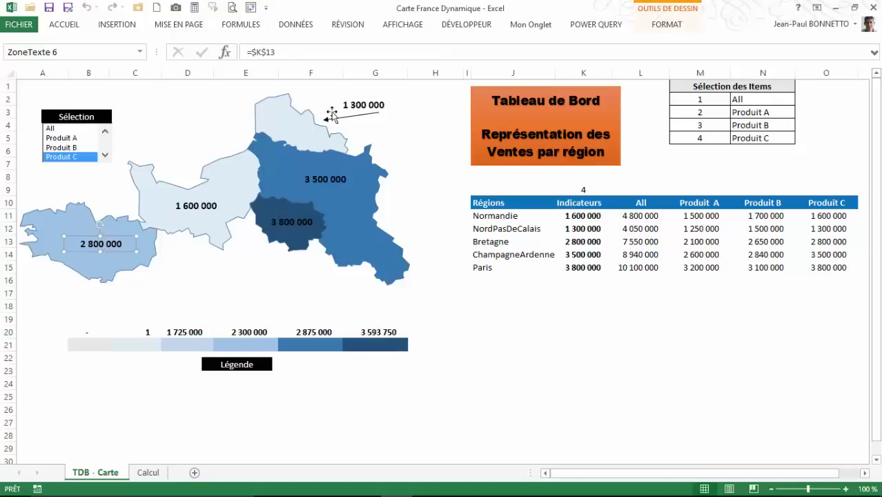
pyautogui.click(584, 242)
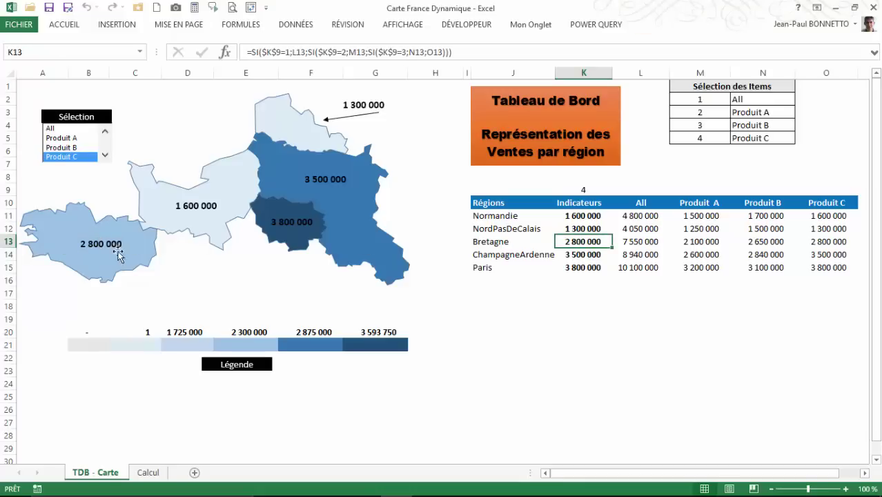
pyautogui.click(203, 206)
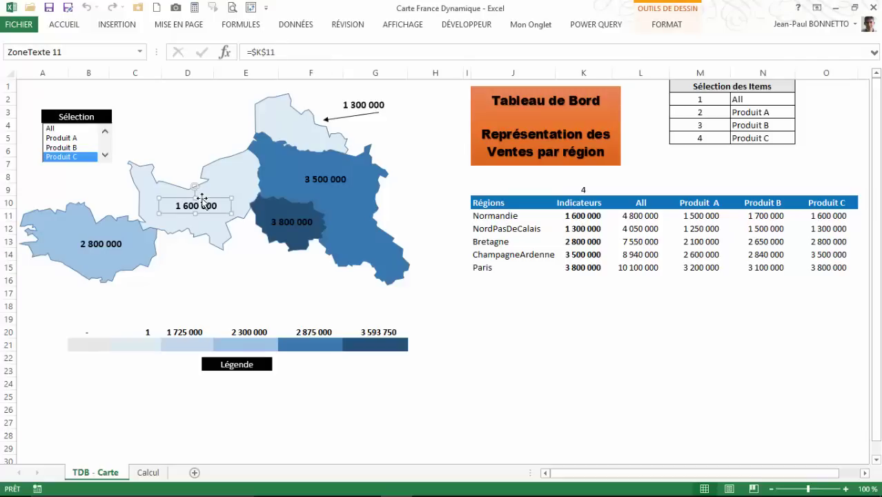
# Step: Switch the product selection to Produit A and finally to All
pyautogui.click(58, 138)
pyautogui.click(70, 131)
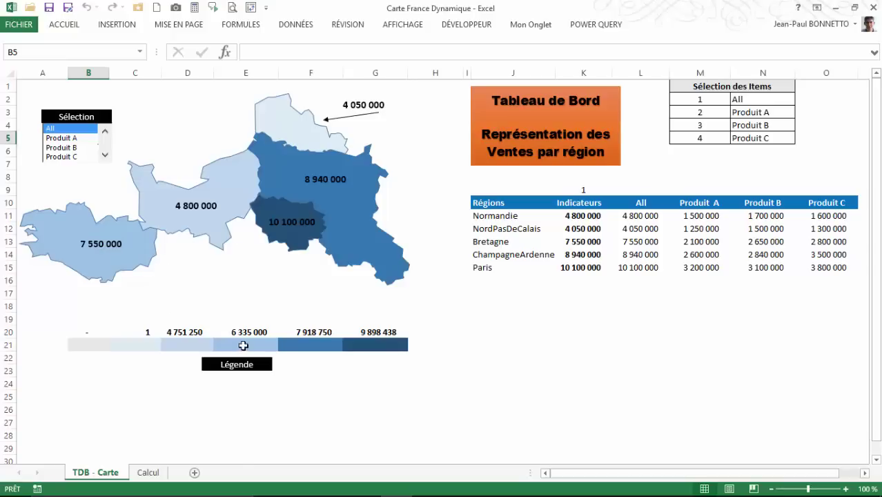
# Step: Compare the region names in the Calcul sheet's regData table with the Régions list on the TDB - Carte sheet
pyautogui.click(148, 472)
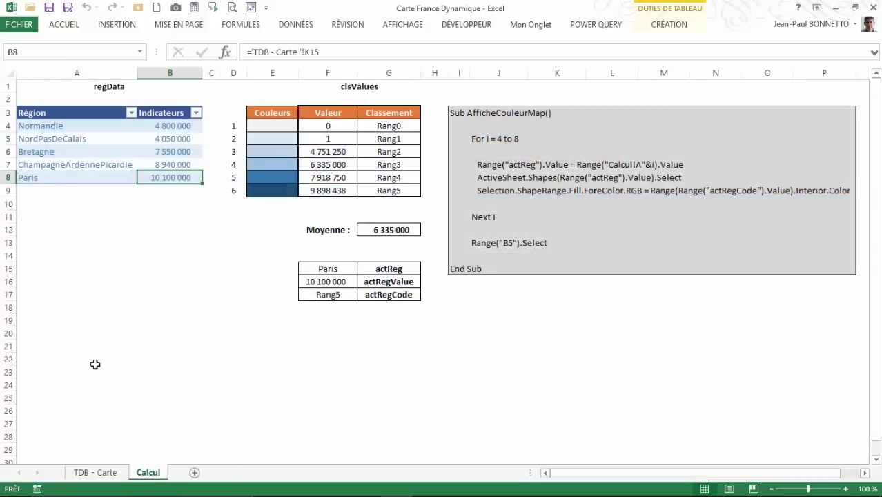
pyautogui.click(103, 318)
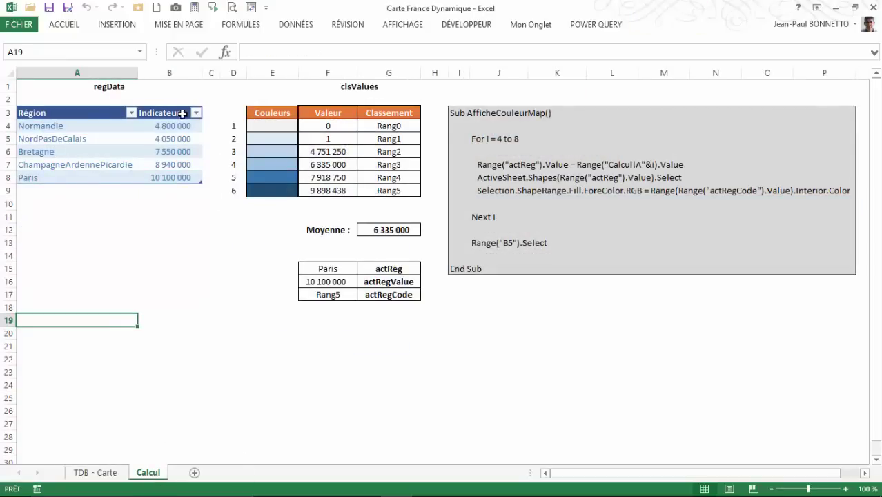
pyautogui.click(47, 129)
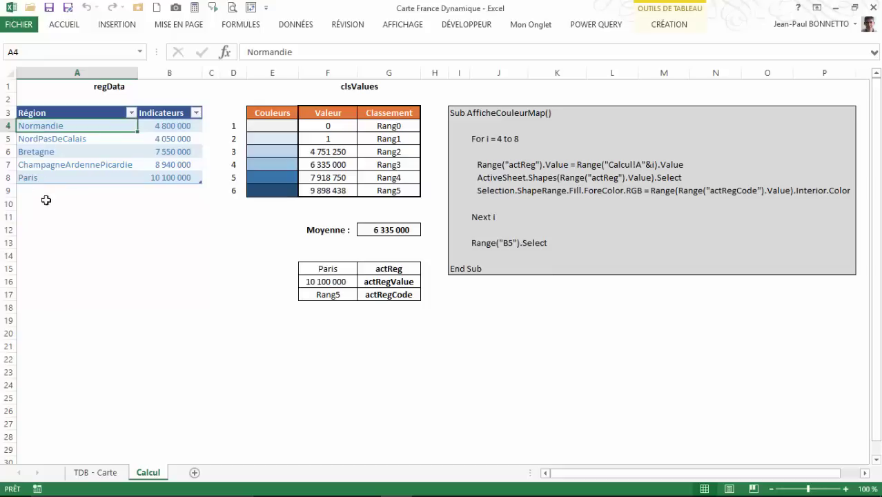
pyautogui.click(100, 472)
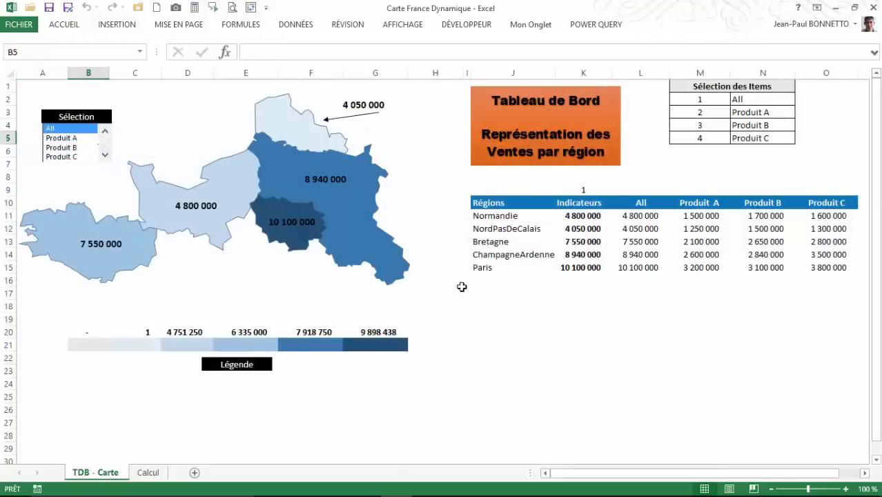
pyautogui.click(497, 271)
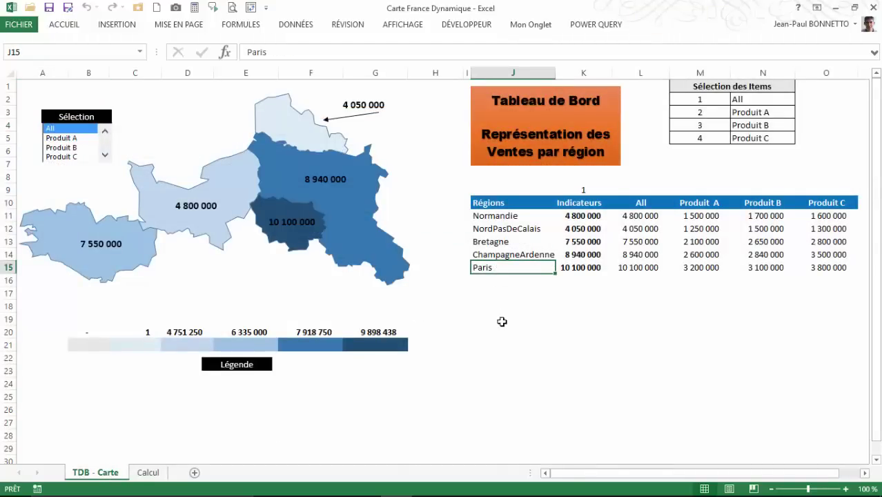
# Step: Switch to the Calcul sheet and review the AfficheCouleurMap macro code in the range I3:P15
pyautogui.click(498, 280)
pyautogui.click(147, 472)
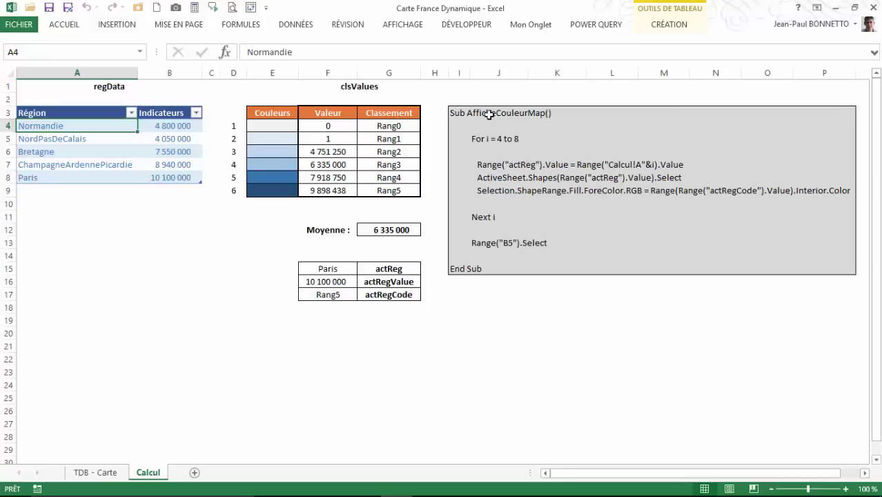
pyautogui.moveTo(467, 113); pyautogui.dragTo(816, 268)
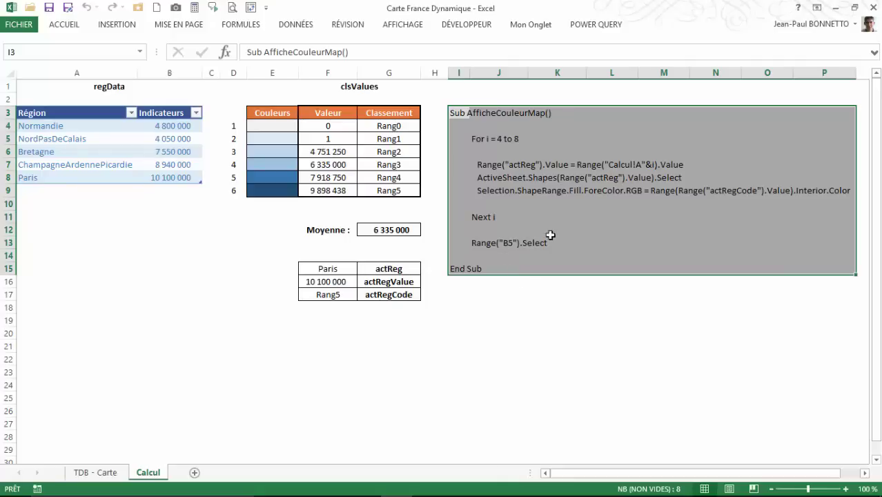
# Step: Review the numbering in D4:D9 of the clsValues table and the first two Couleurs cells, E4 and E5
pyautogui.click(281, 126)
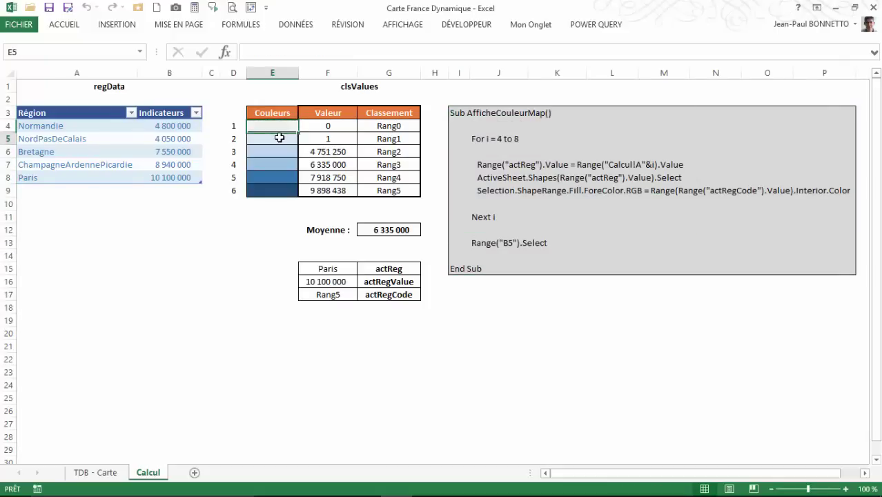
pyautogui.click(233, 126)
pyautogui.moveTo(233, 125); pyautogui.dragTo(234, 187)
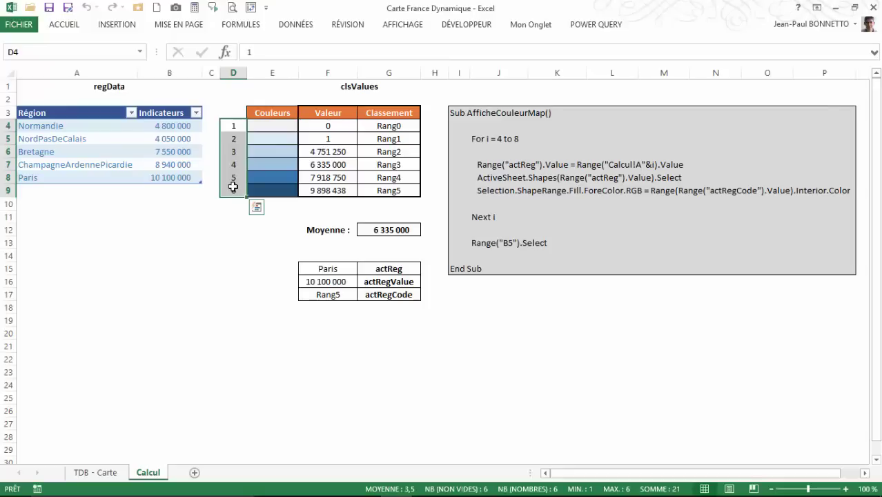
pyautogui.click(276, 128)
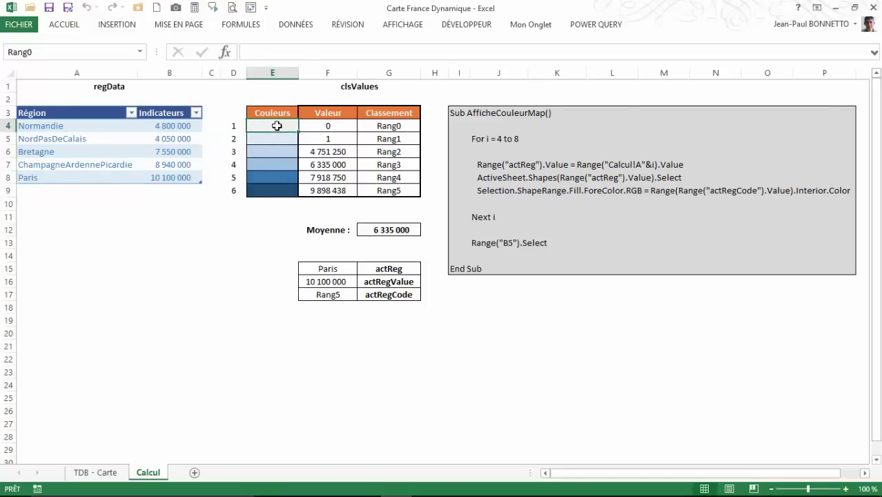
pyautogui.click(275, 139)
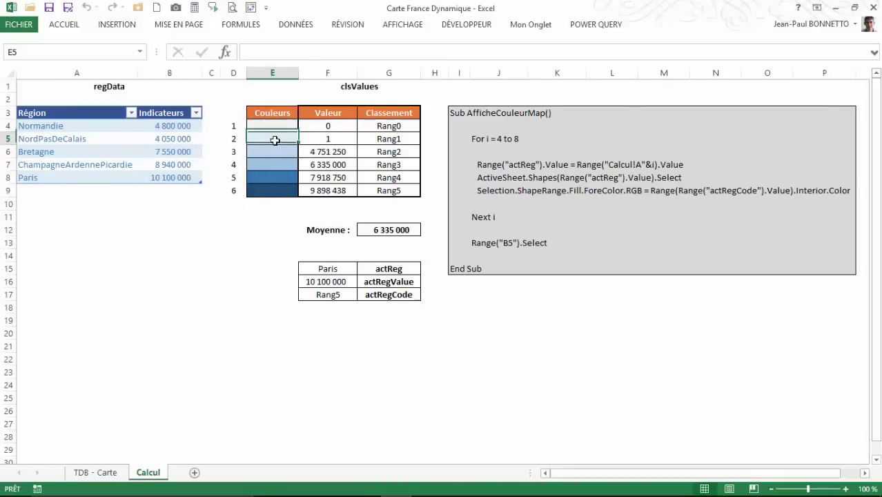
# Step: Compare the Rang1 and Rang2 colour cells E5 and E6 with their threshold values in F5 and F6
pyautogui.click(327, 138)
pyautogui.click(328, 154)
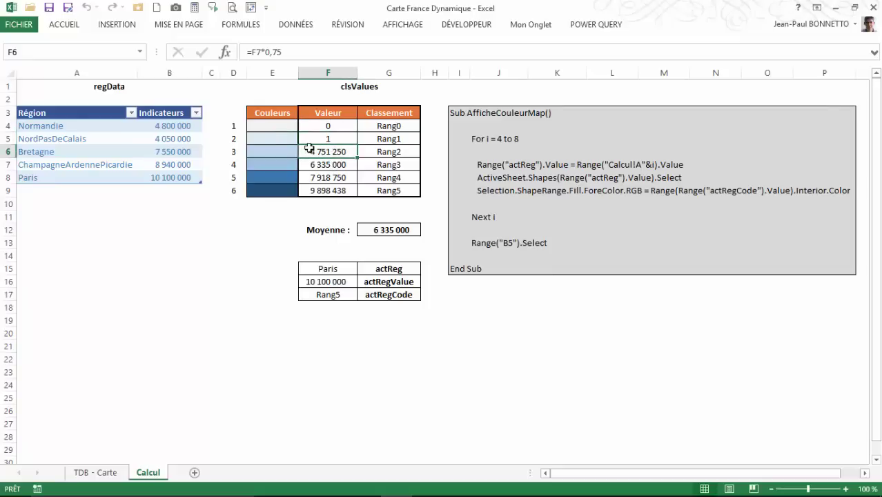
pyautogui.click(285, 140)
pyautogui.click(283, 153)
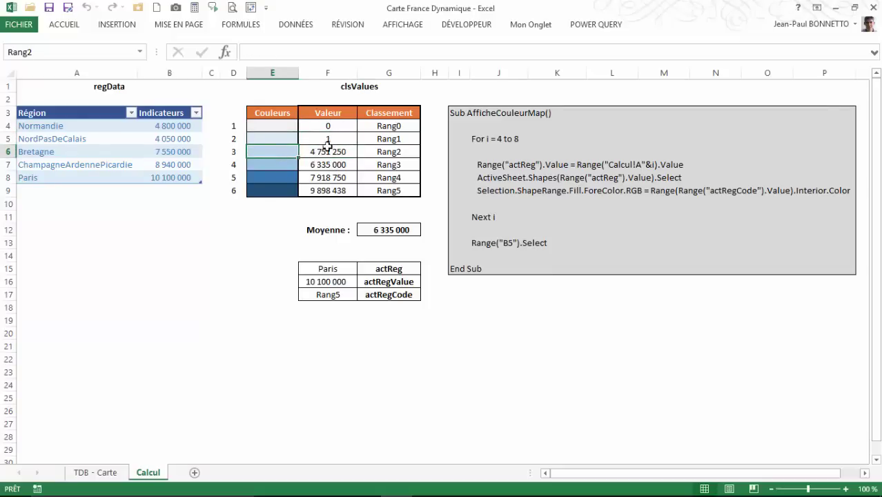
pyautogui.click(279, 141)
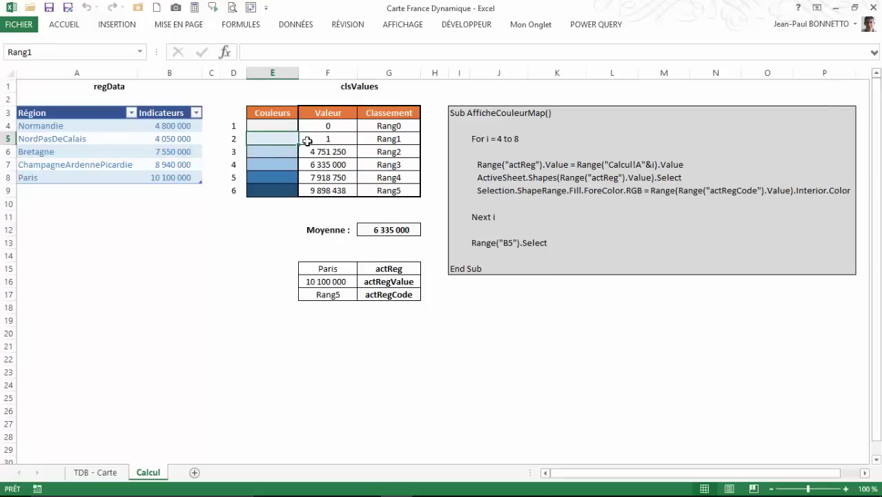
pyautogui.click(283, 153)
pyautogui.click(311, 147)
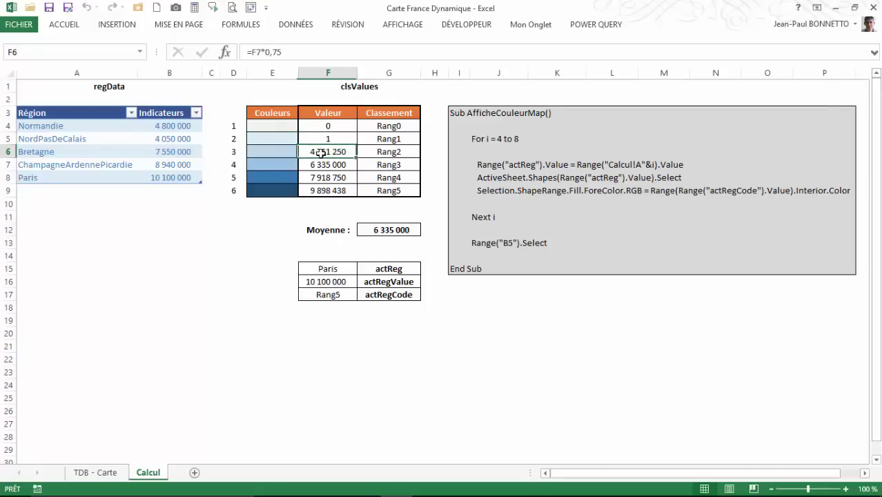
# Step: Match the threshold values in F7, F8 and F9 with the colour cells for Rang3 to Rang5
pyautogui.click(314, 164)
pyautogui.click(270, 164)
pyautogui.click(314, 177)
pyautogui.click(266, 178)
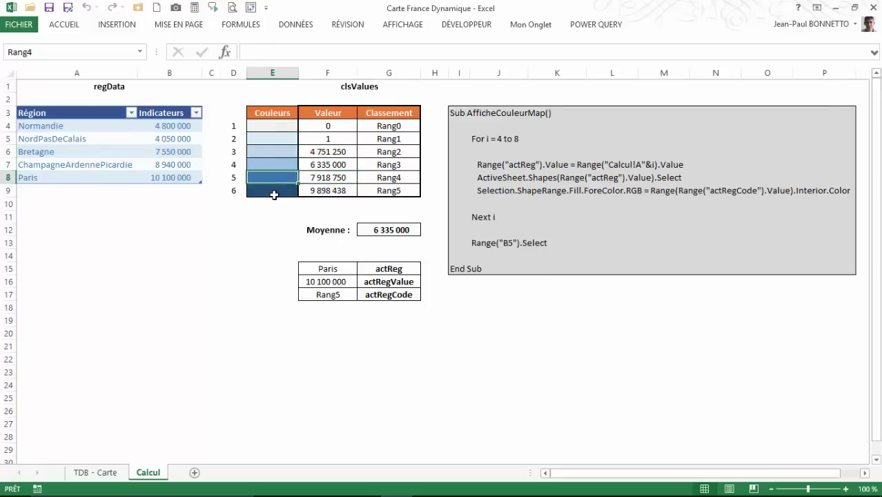
pyautogui.click(315, 189)
pyautogui.click(258, 191)
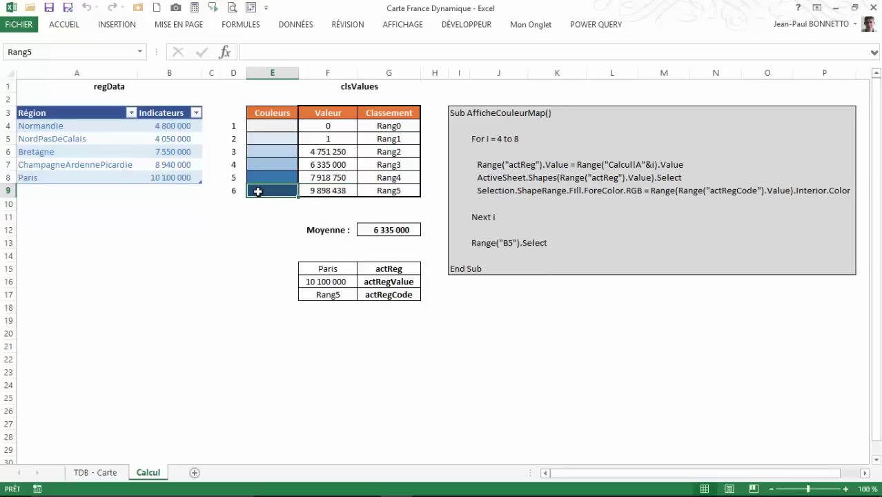
# Step: Check the defined names of the Couleurs cells upward from E8 to E4, ending on E6
pyautogui.click(276, 179)
pyautogui.click(278, 165)
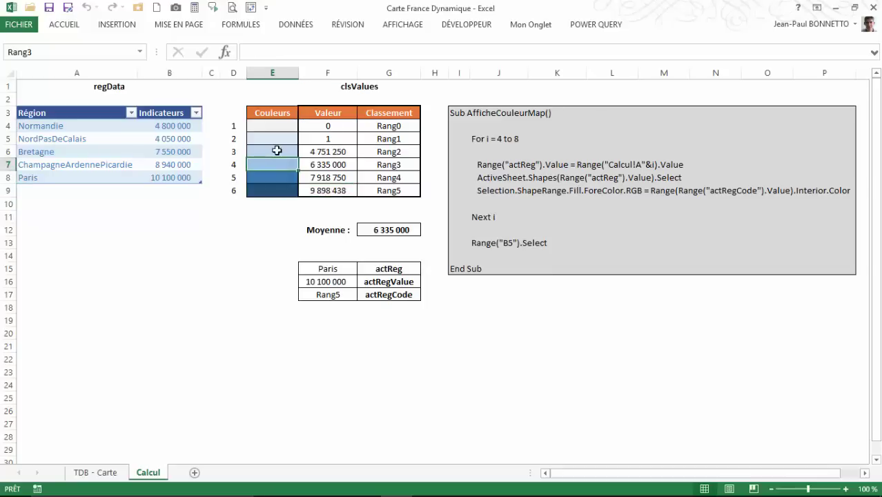
pyautogui.click(277, 151)
pyautogui.click(276, 139)
pyautogui.click(274, 127)
pyautogui.click(271, 156)
# Step: Inspect each Classement entry from G4 to G9, and review the whole range G4:G9
pyautogui.click(389, 127)
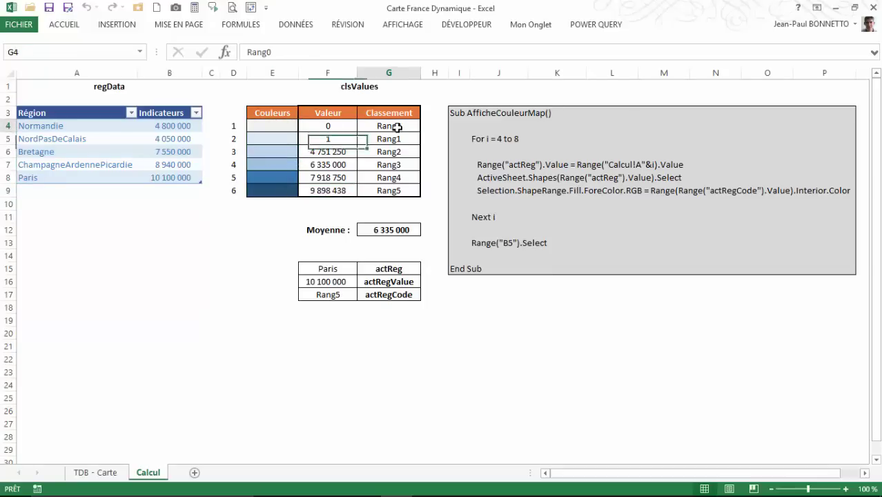
pyautogui.click(390, 139)
pyautogui.click(392, 152)
pyautogui.click(394, 164)
pyautogui.click(394, 177)
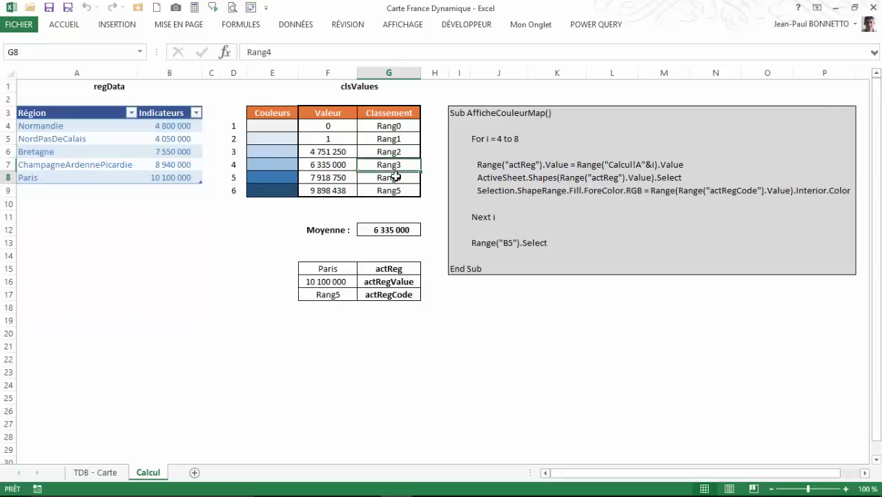
pyautogui.click(395, 189)
pyautogui.moveTo(391, 124); pyautogui.dragTo(397, 191)
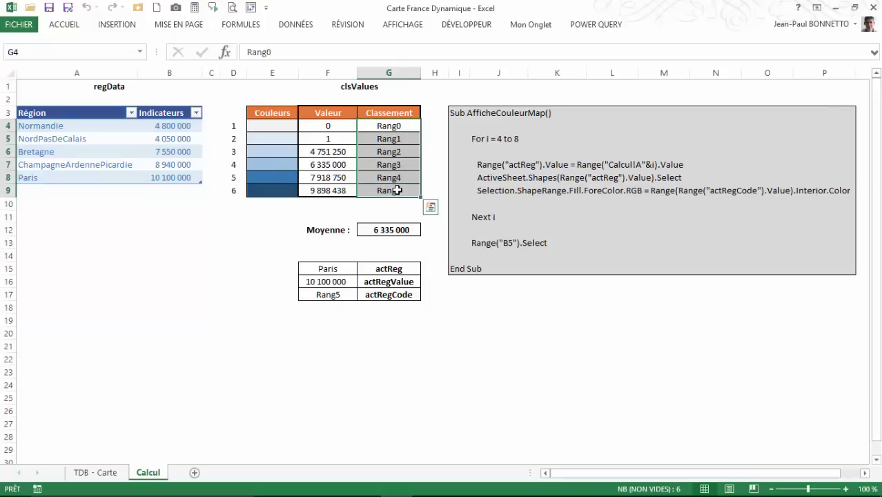
# Step: Inspect the constants and formulas in the Valeur column of clsValues, covering cells F4 to F8
pyautogui.click(326, 151)
pyautogui.click(330, 129)
pyautogui.click(330, 149)
pyautogui.click(333, 165)
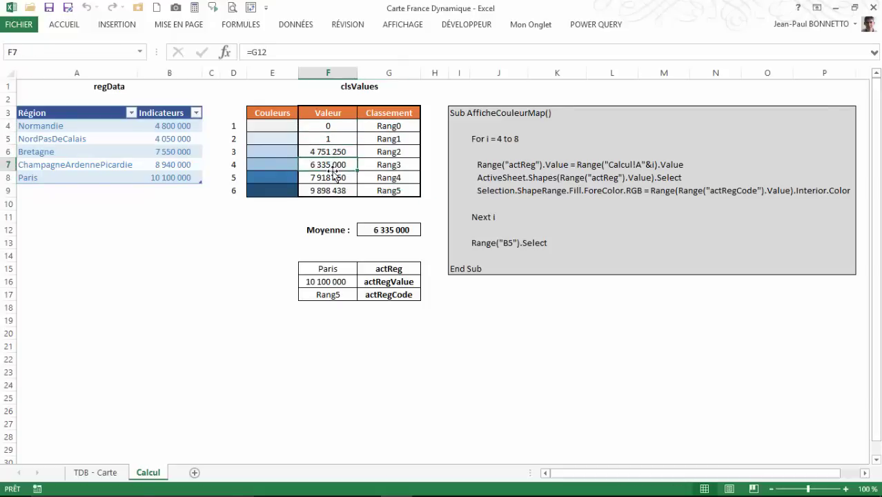
pyautogui.click(335, 177)
pyautogui.click(333, 125)
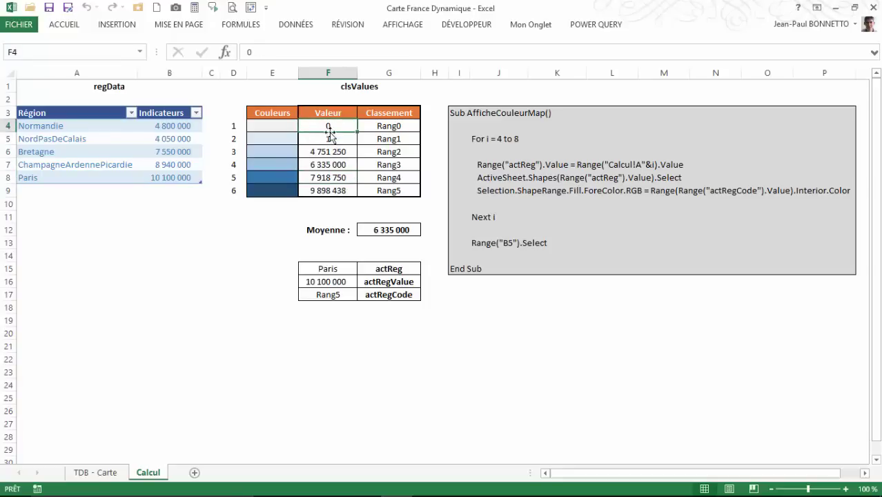
pyautogui.click(338, 142)
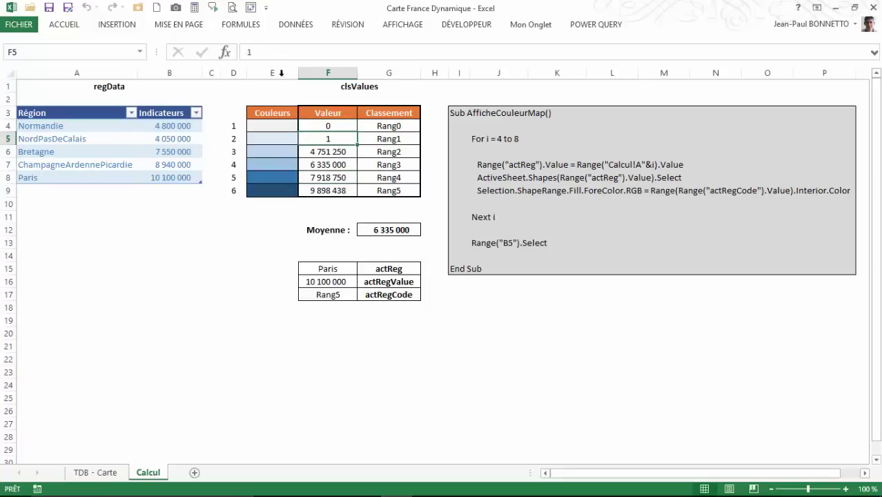
pyautogui.click(335, 153)
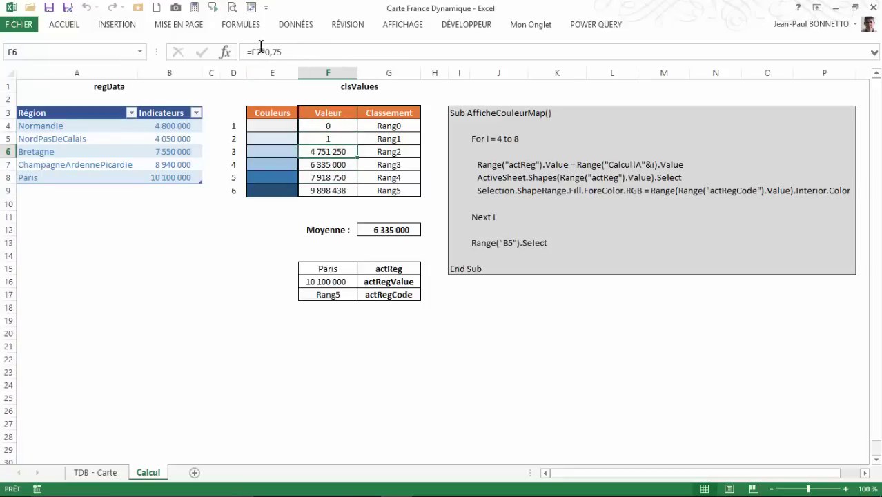
pyautogui.click(334, 165)
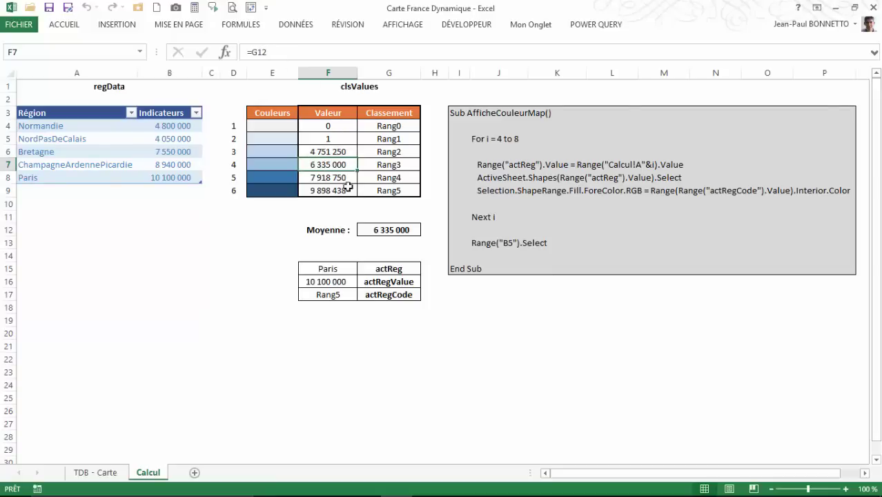
# Step: Trace the average from the Indicateurs range B4:B8 through the Moyenne formula in G12 to its link in F7
pyautogui.moveTo(172, 133); pyautogui.dragTo(173, 178)
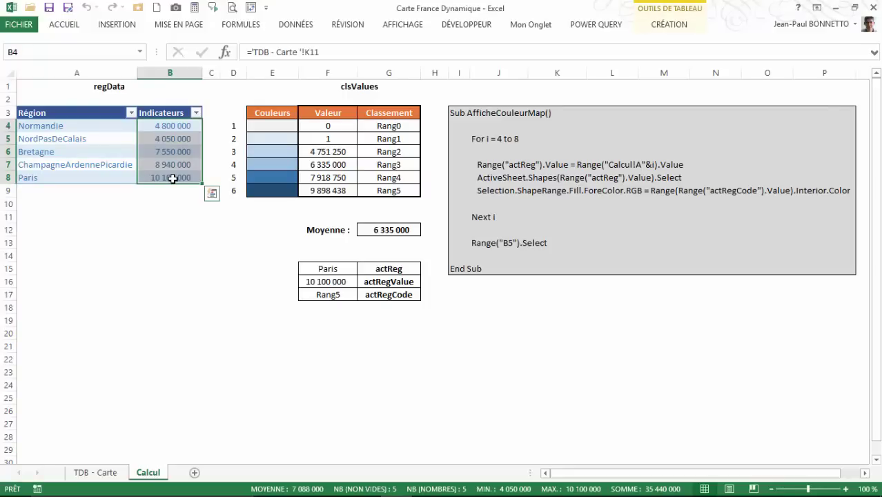
pyautogui.click(384, 232)
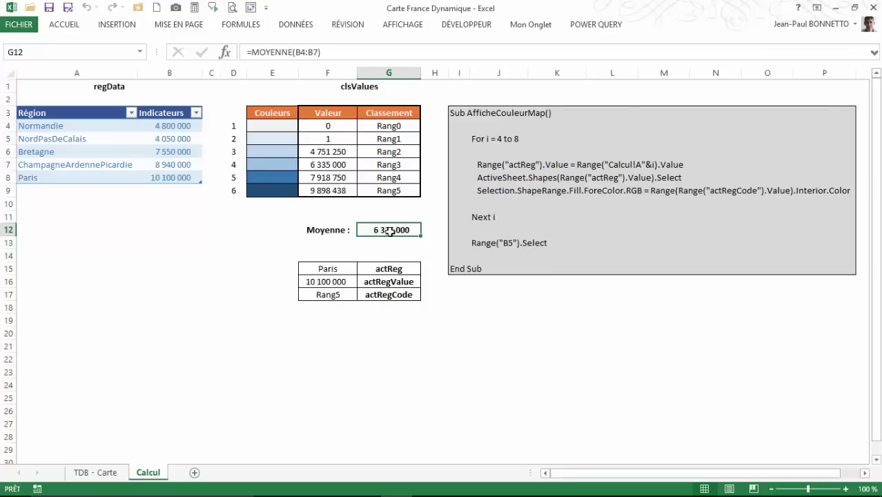
pyautogui.click(322, 167)
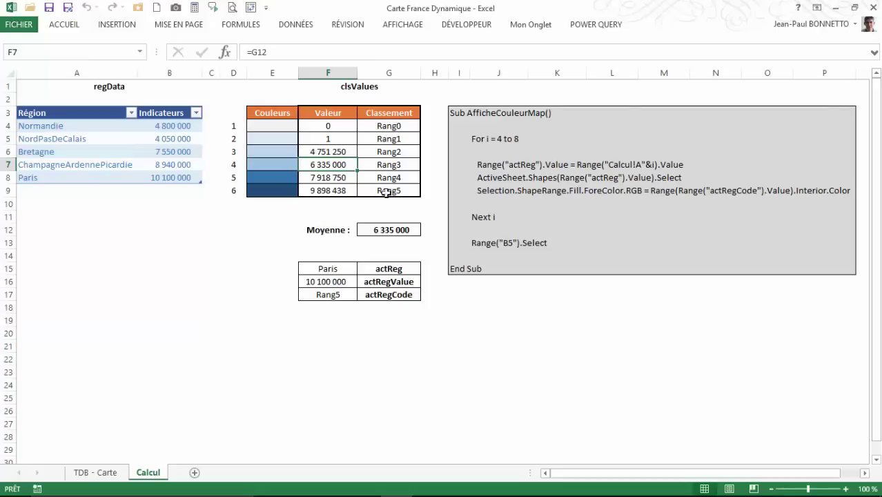
# Step: Examine how the threshold formulas in F6, F8 and F9 derive from the average in F7, and review F6:F9
pyautogui.click(334, 151)
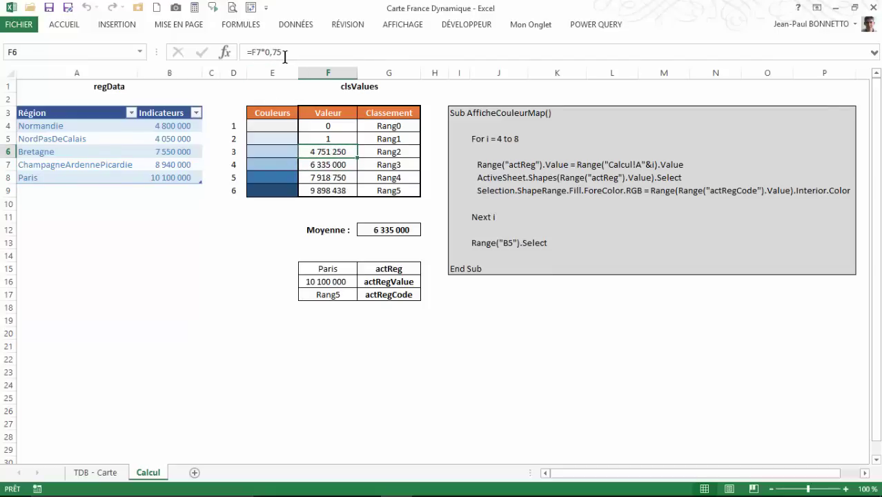
pyautogui.click(328, 163)
pyautogui.click(331, 150)
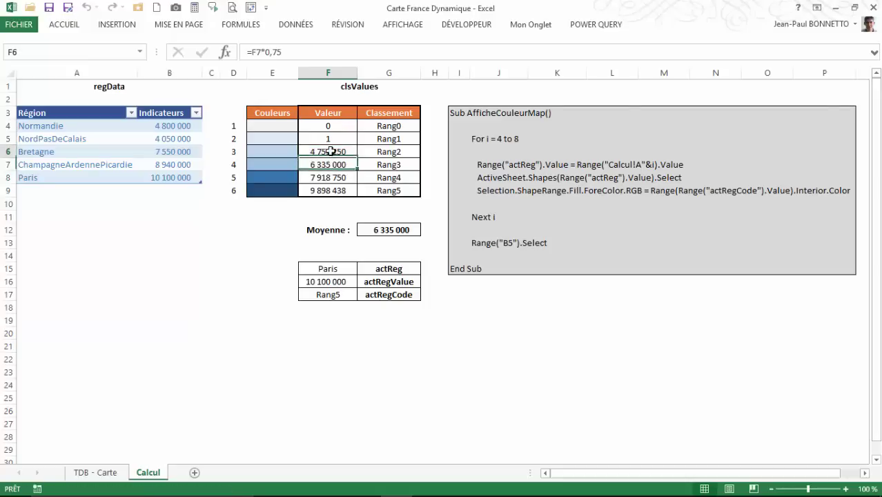
pyautogui.click(327, 177)
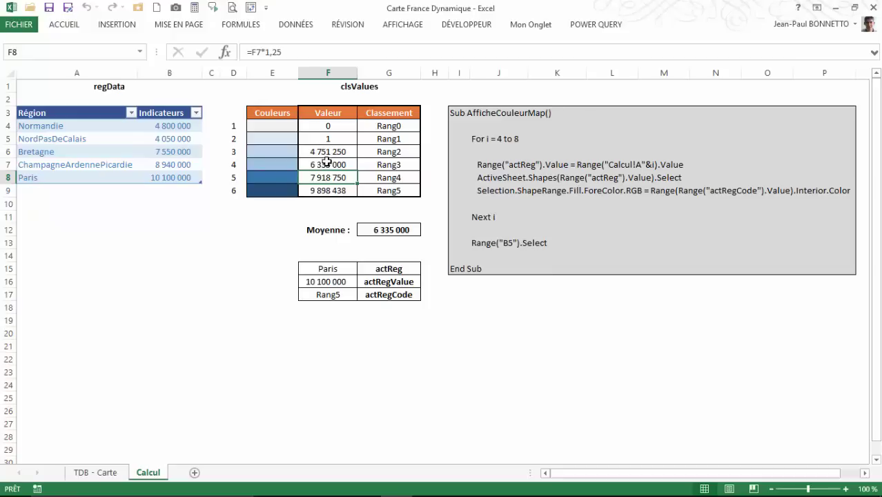
pyautogui.click(323, 152)
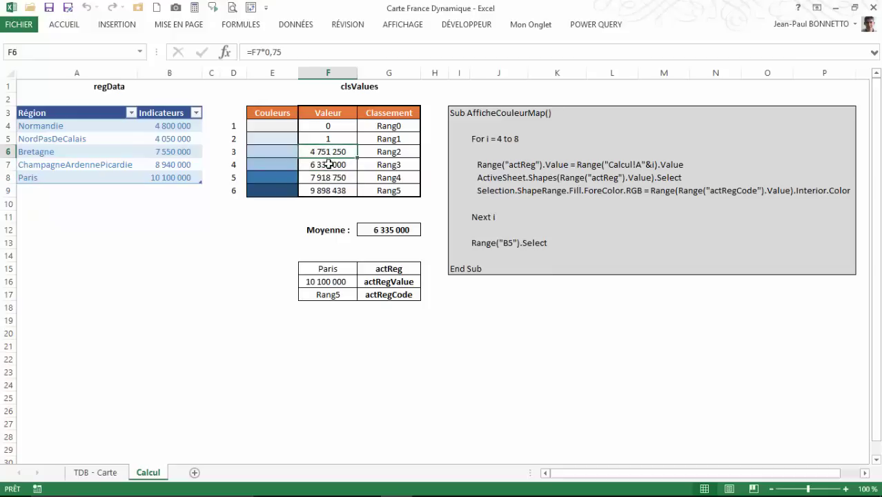
pyautogui.click(330, 176)
pyautogui.click(330, 189)
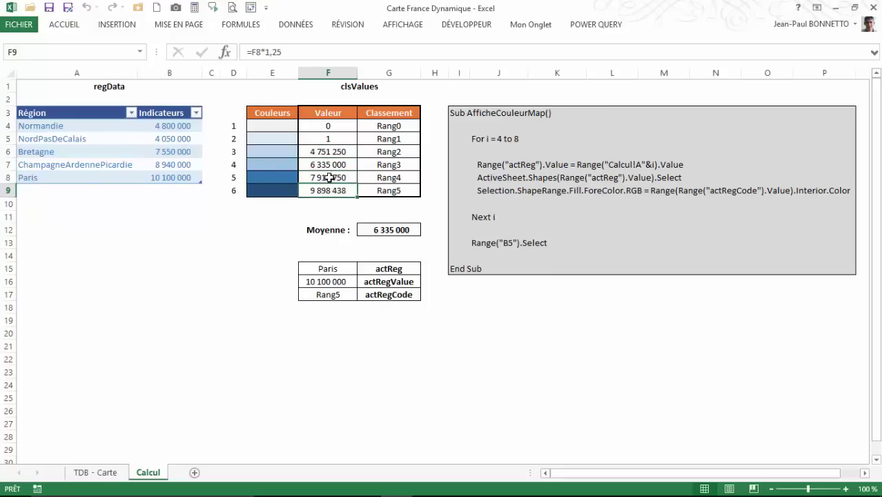
pyautogui.moveTo(324, 153); pyautogui.dragTo(323, 191)
# Step: Recheck the threshold formulas one by one from F6 down to F9
pyautogui.click(314, 150)
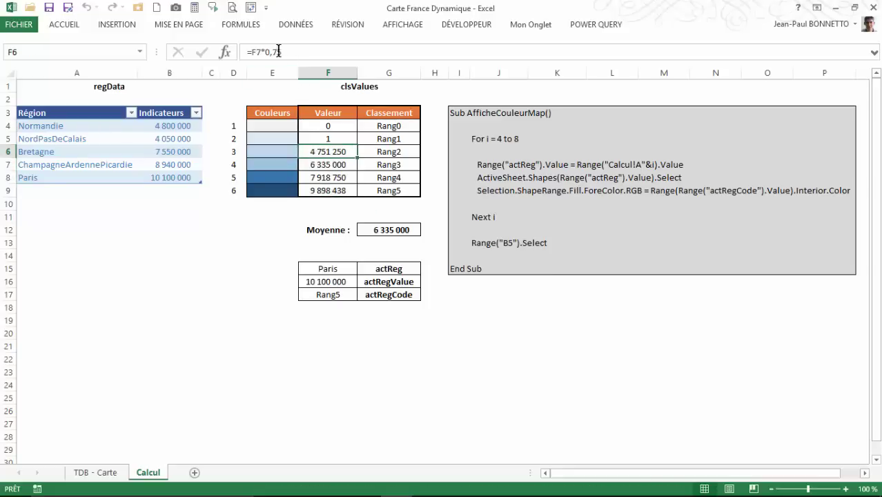
pyautogui.click(327, 167)
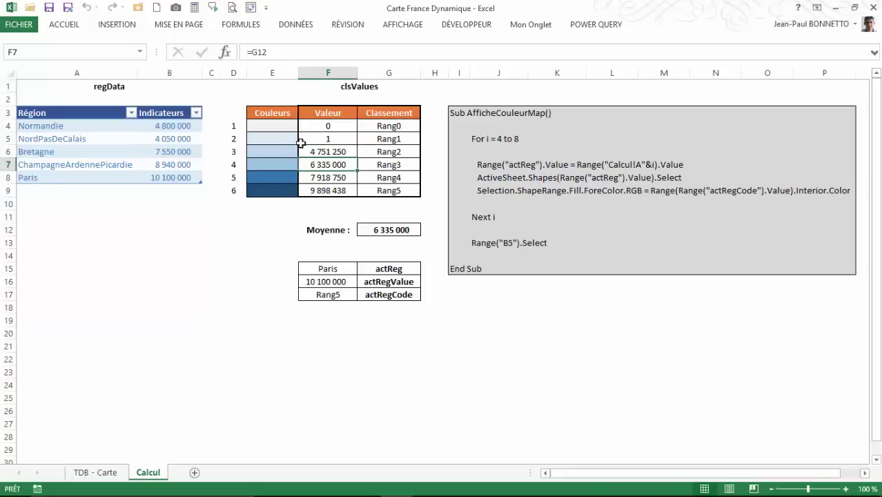
pyautogui.click(330, 176)
pyautogui.click(342, 191)
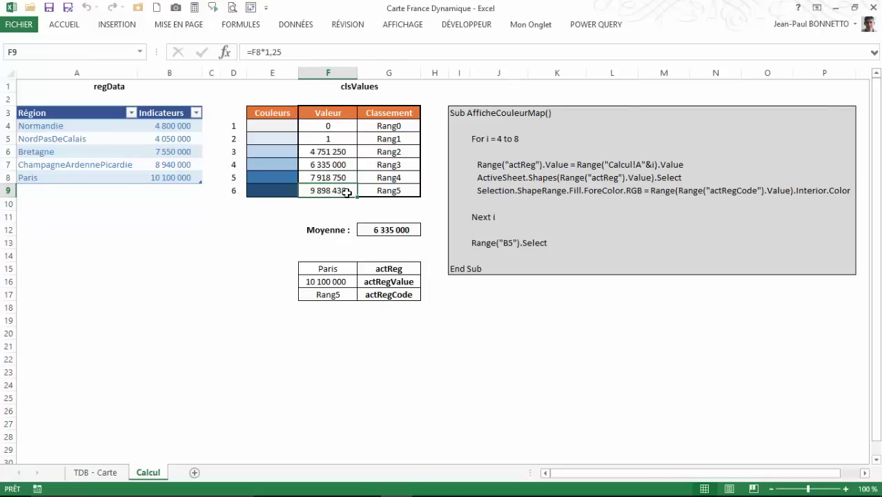
# Step: Inspect the actReg cell F15 and the lookup formula of actRegValue in F16
pyautogui.click(322, 269)
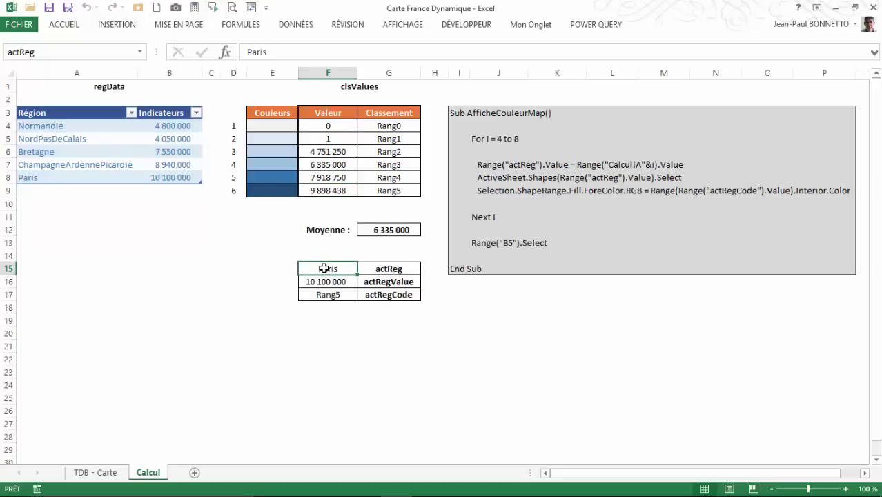
pyautogui.click(335, 281)
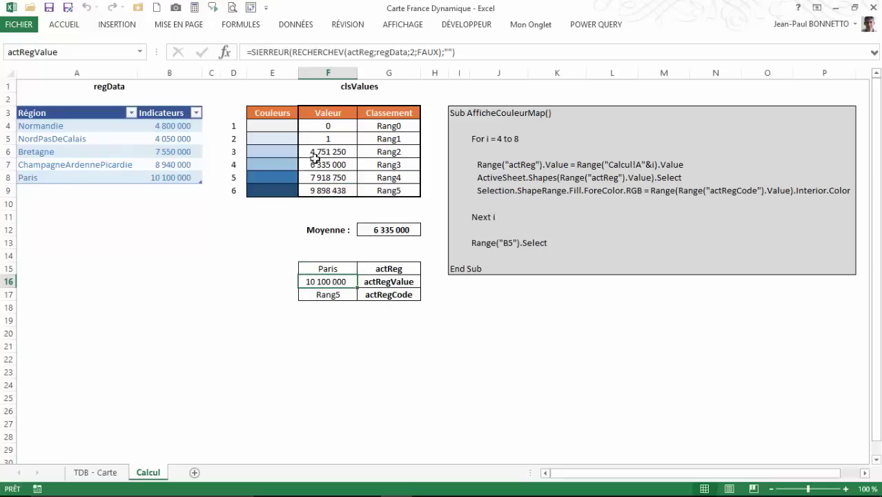
pyautogui.click(344, 282)
pyautogui.click(343, 282)
pyautogui.click(332, 268)
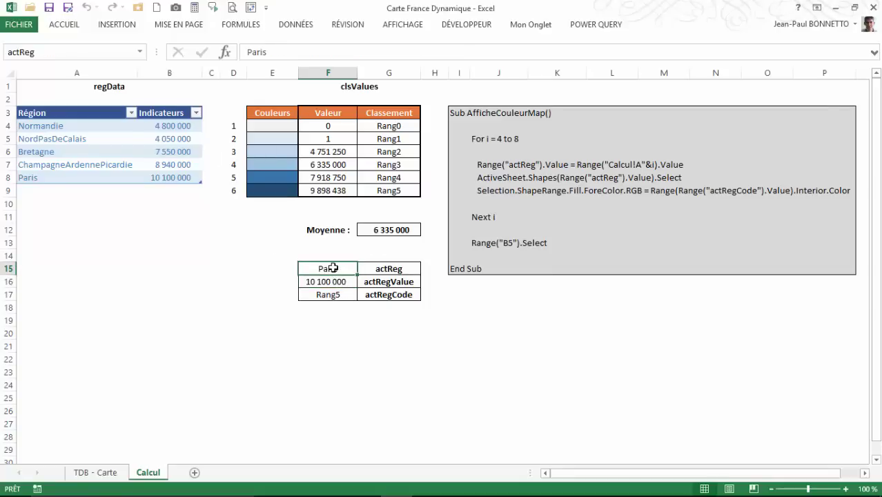
# Step: Enter normandie as the active region in the actReg cell F15
pyautogui.write('n')
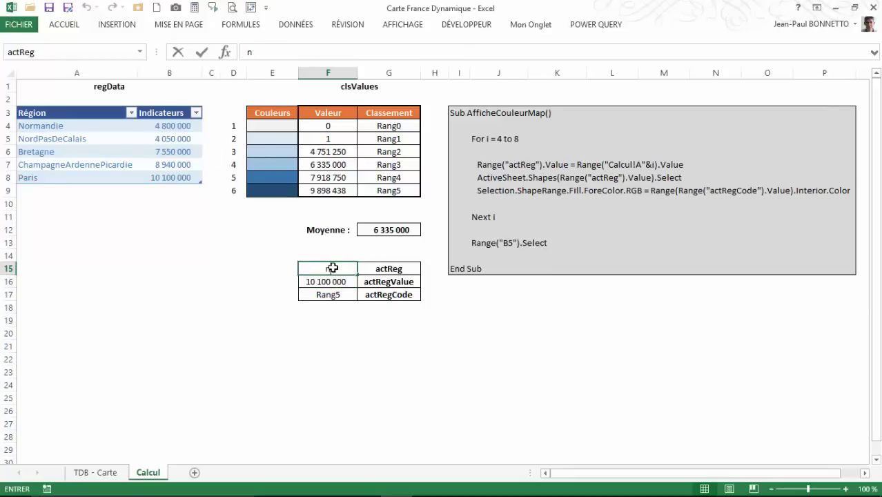
pyautogui.write('ormandie')
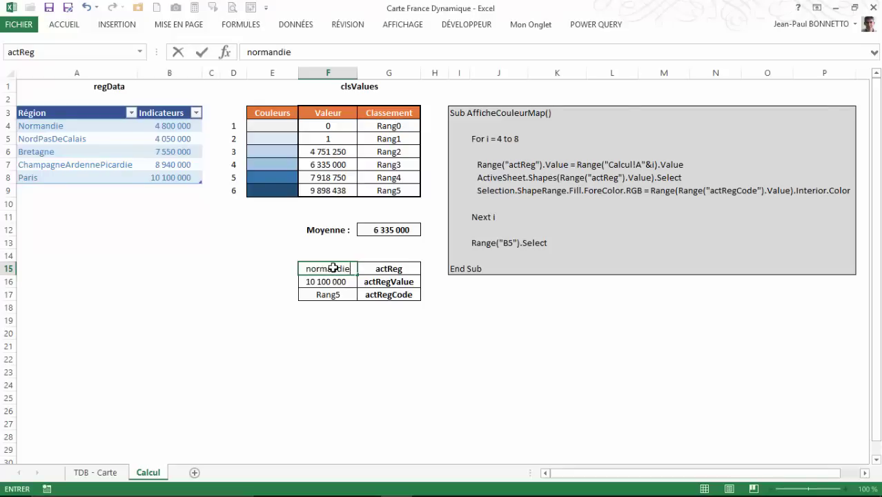
pyautogui.press('Return')
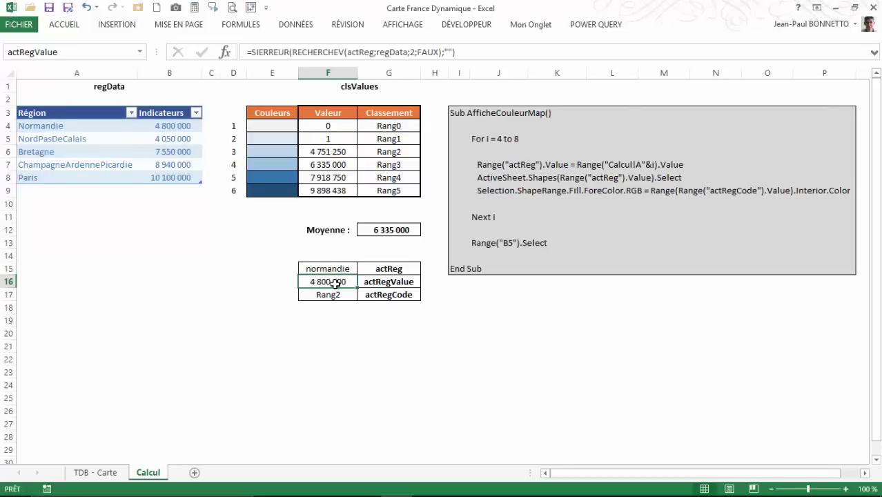
# Step: Trace Normandie's indicator in B4 through the actRegCode formula in F17 to its threshold in F6 and rank in G6
pyautogui.click(175, 126)
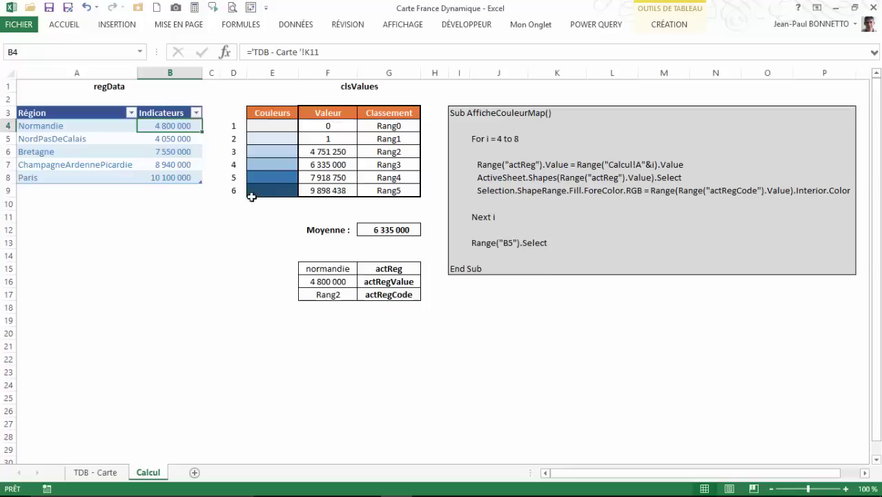
pyautogui.click(343, 295)
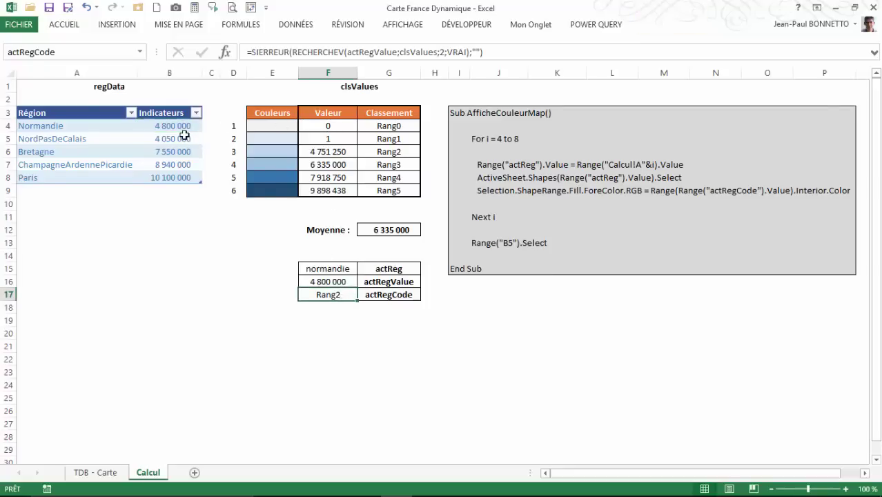
pyautogui.click(322, 151)
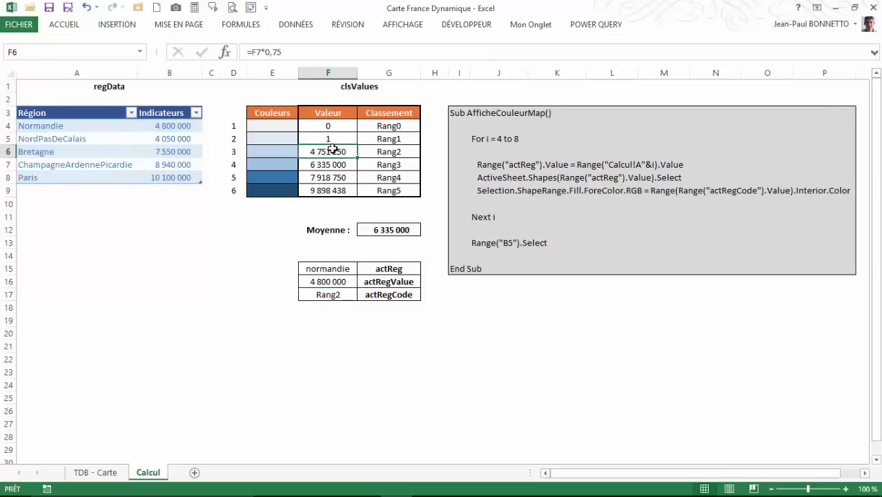
pyautogui.click(387, 153)
pyautogui.press('Left')
pyautogui.click(387, 153)
pyautogui.click(319, 151)
pyautogui.click(399, 151)
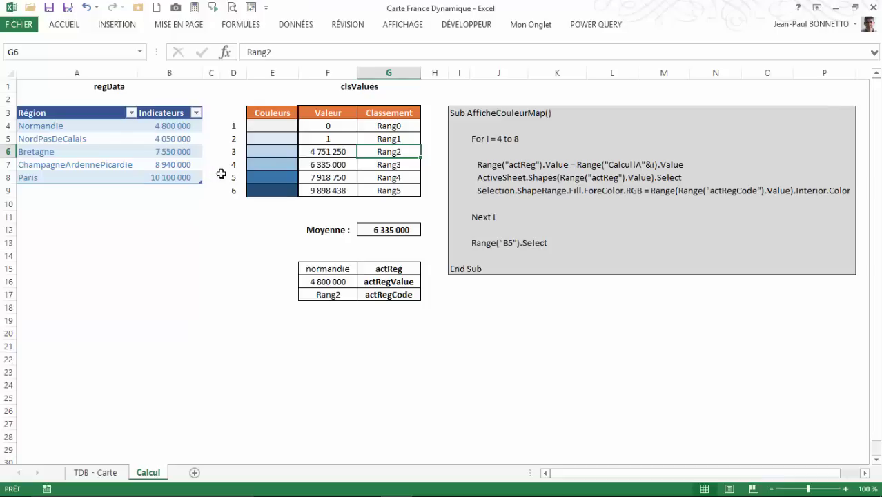
pyautogui.click(171, 177)
# Step: Change the active region in the actReg cell F15 to bretagne
pyautogui.click(325, 268)
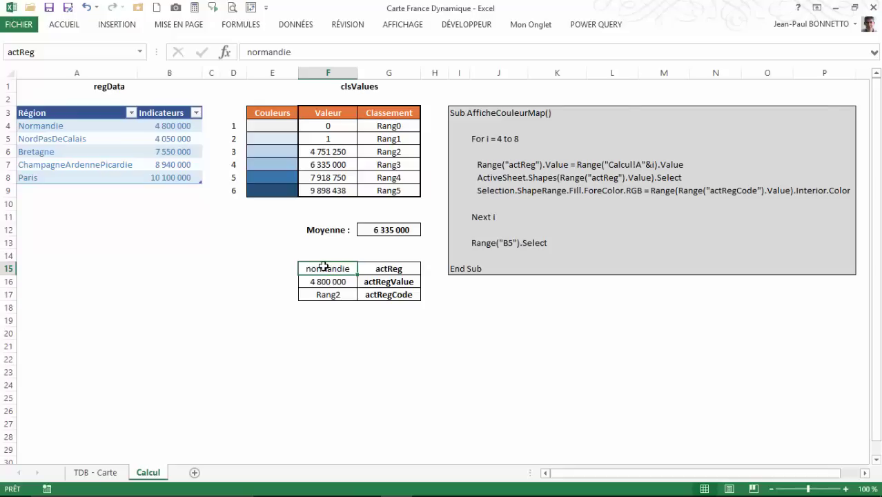
pyautogui.write('bretagn')
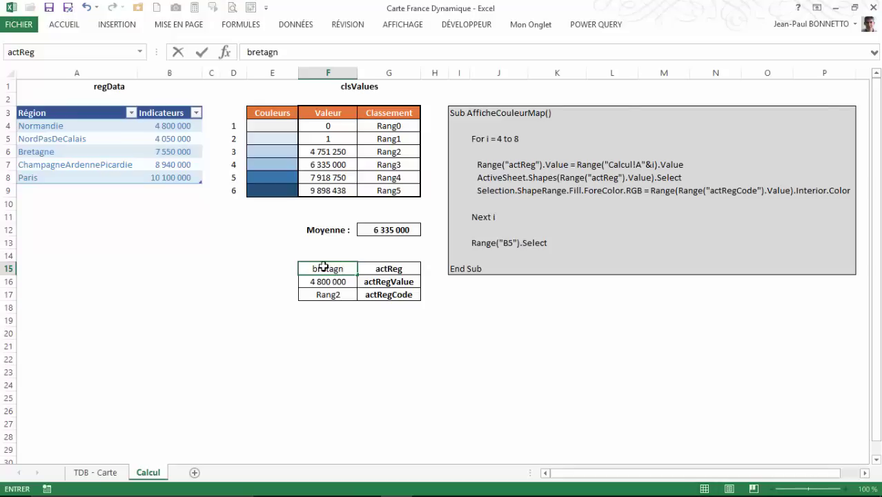
pyautogui.write('e')
pyautogui.press('Return')
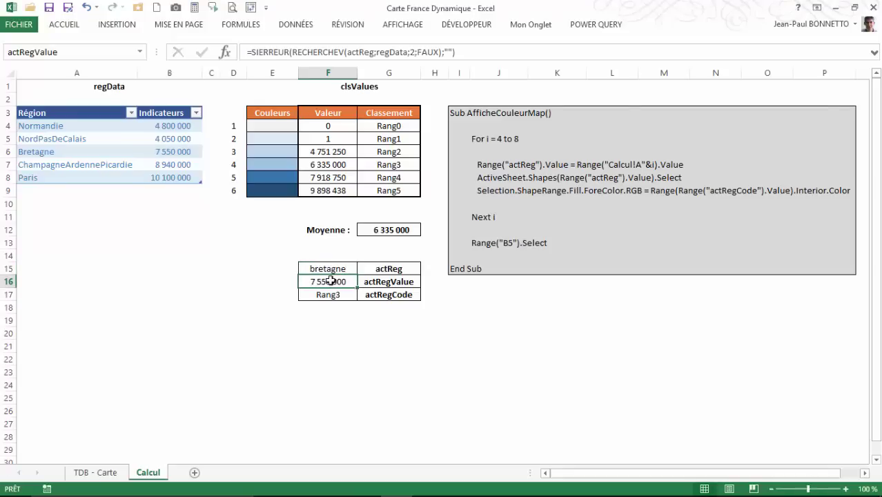
# Step: Compare Bretagne's actRegValue and actRegCode in F16:F17 with the thresholds in F7 and F8 and the rank in G7
pyautogui.click(331, 294)
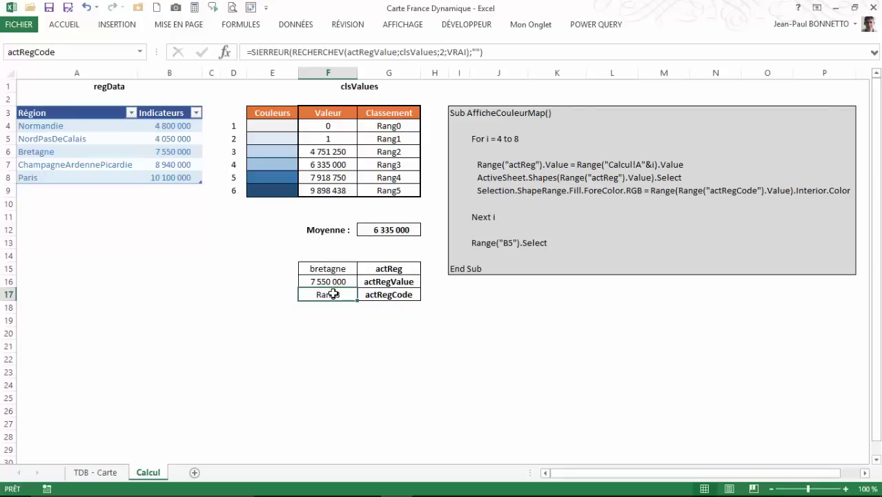
pyautogui.click(326, 279)
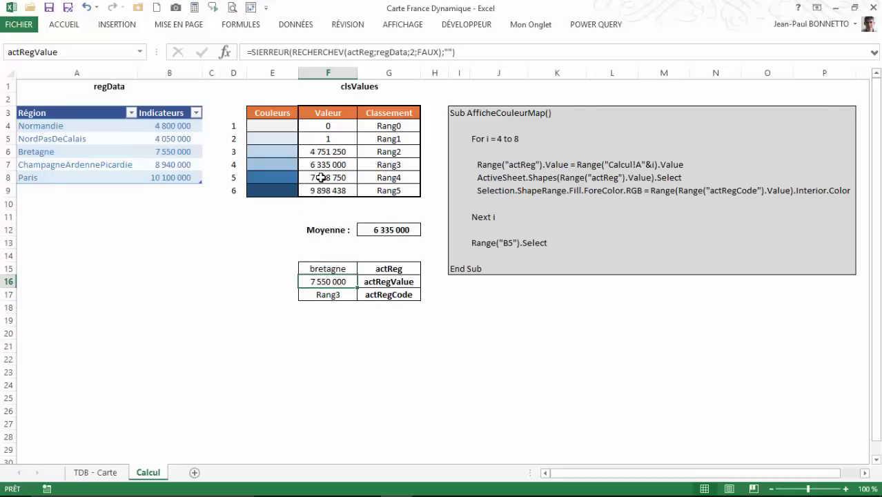
pyautogui.click(327, 230)
pyautogui.click(324, 164)
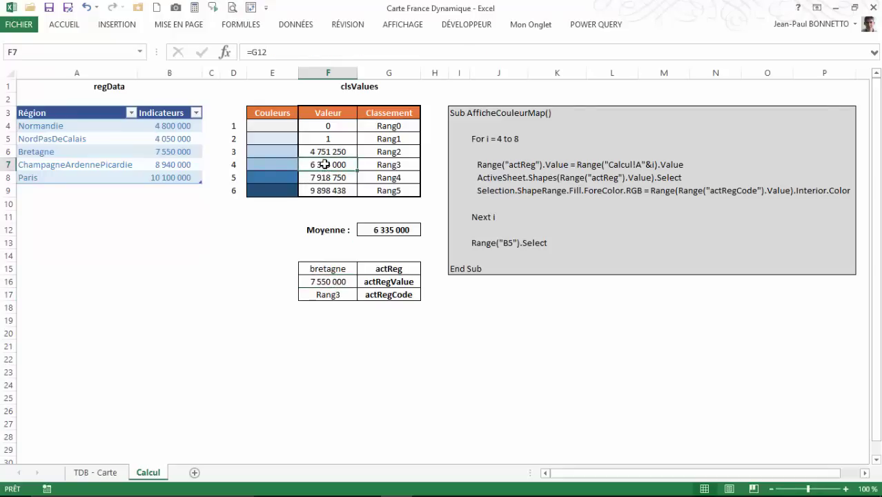
pyautogui.click(329, 177)
pyautogui.click(331, 164)
pyautogui.click(326, 280)
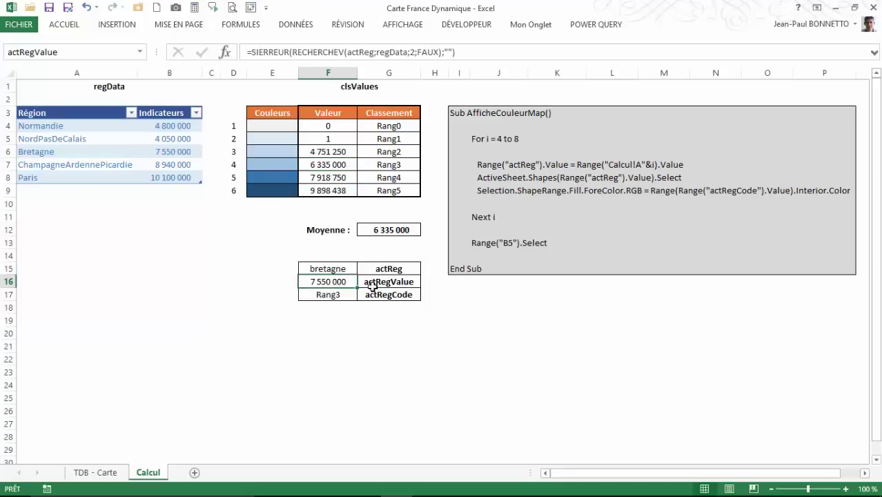
pyautogui.click(336, 284)
pyautogui.click(348, 294)
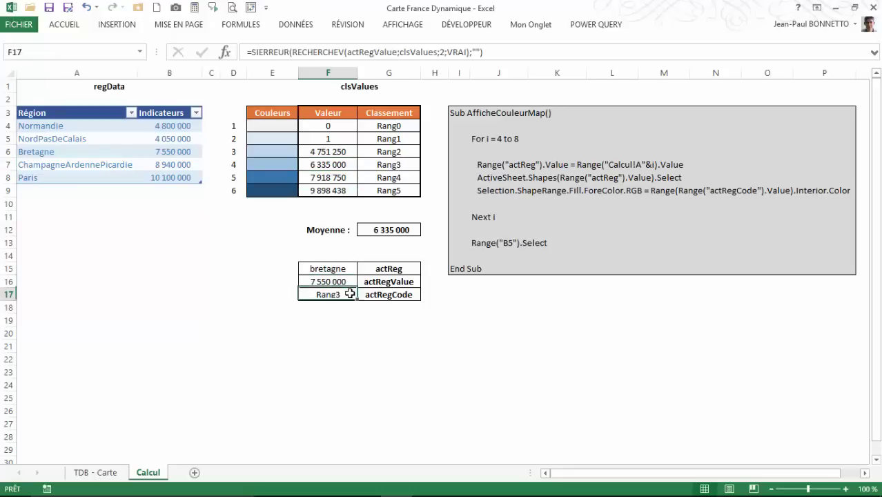
pyautogui.click(375, 169)
pyautogui.click(331, 162)
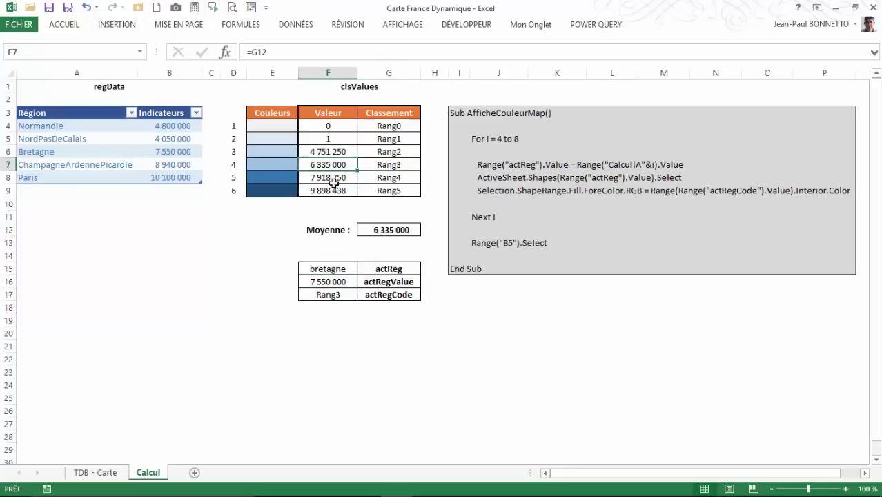
# Step: Examine the defined names actReg, actRegValue and actRegCode on F15:F17 and how the formulas in F16 and F17 use them
pyautogui.click(338, 278)
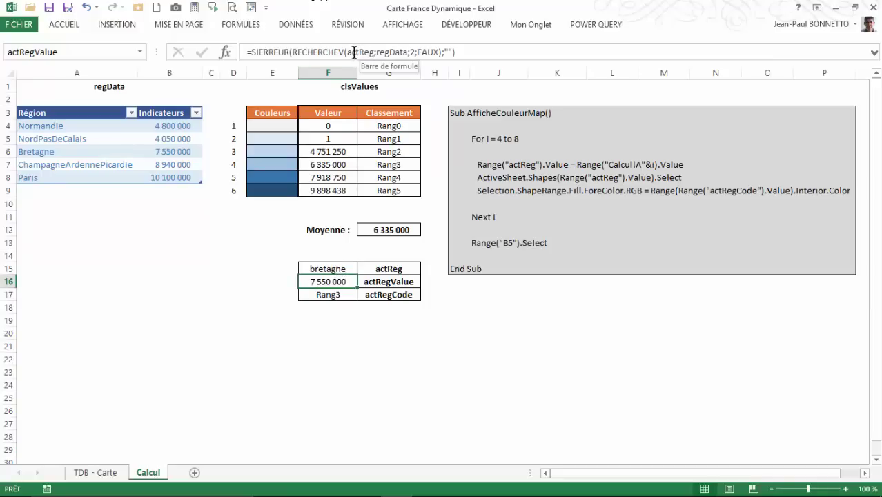
pyautogui.click(332, 269)
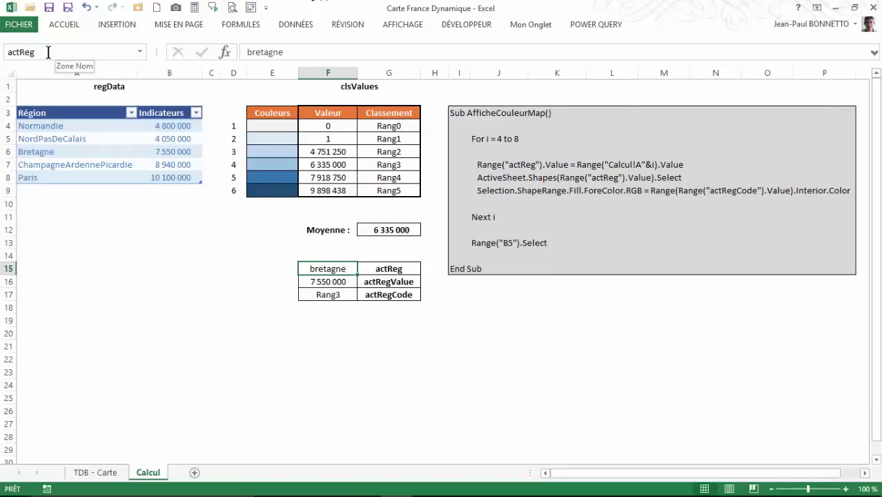
pyautogui.click(390, 269)
pyautogui.click(326, 268)
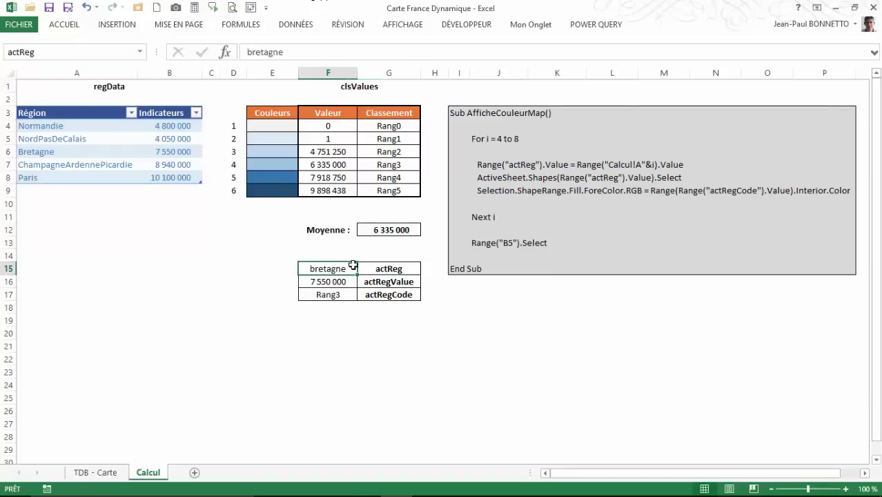
pyautogui.click(327, 267)
pyautogui.click(335, 283)
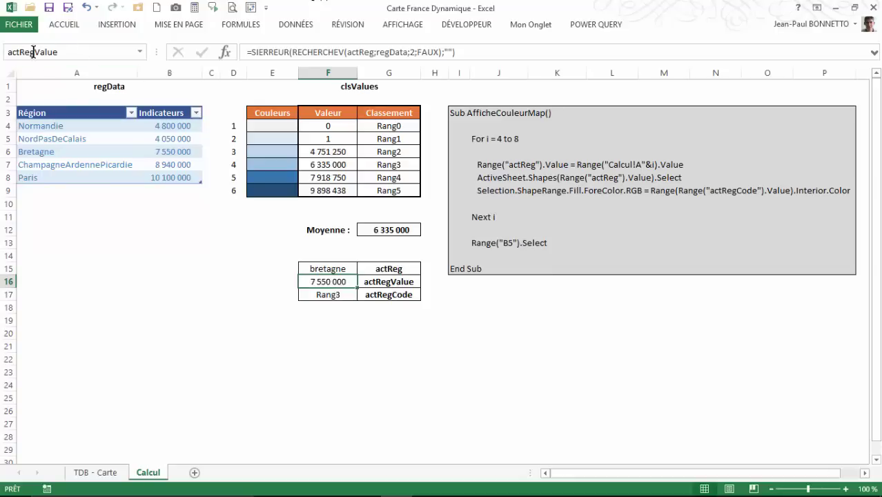
pyautogui.click(326, 293)
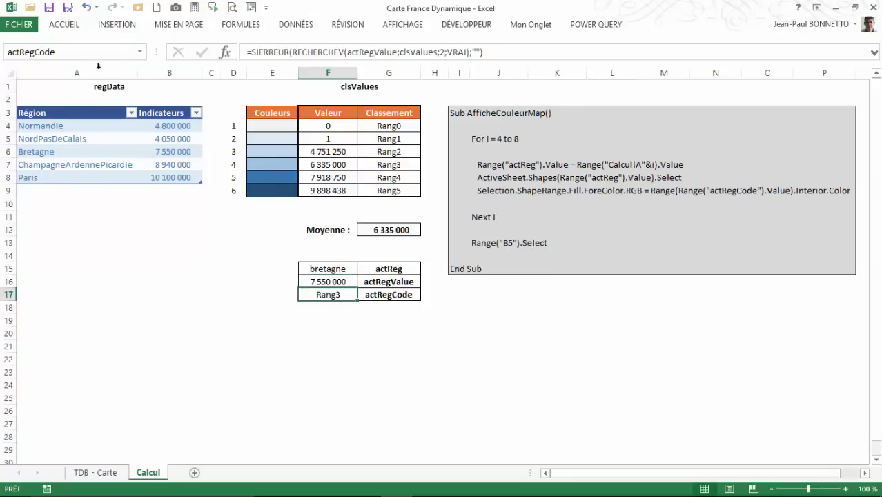
pyautogui.click(324, 295)
pyautogui.click(334, 282)
pyautogui.click(335, 270)
# Step: Check the Moyenne formula in G12 and review the chain of lookup cells from F15 to F17 against the macro code
pyautogui.click(384, 229)
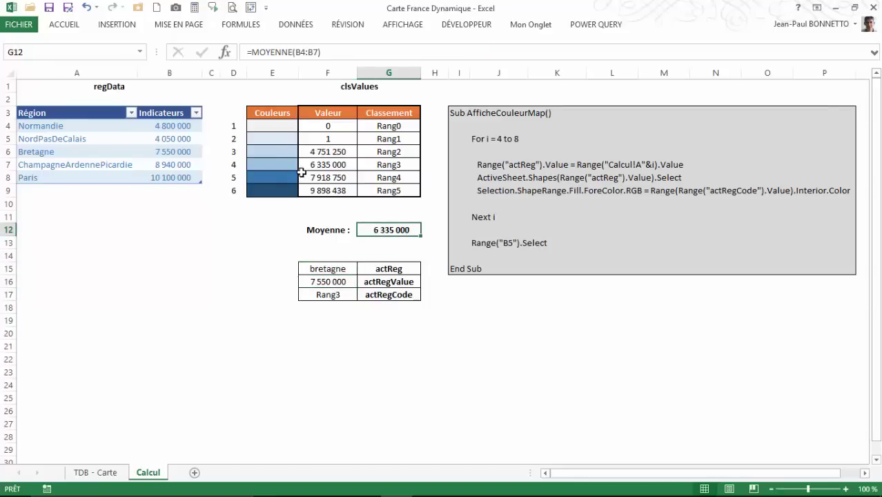
pyautogui.click(336, 269)
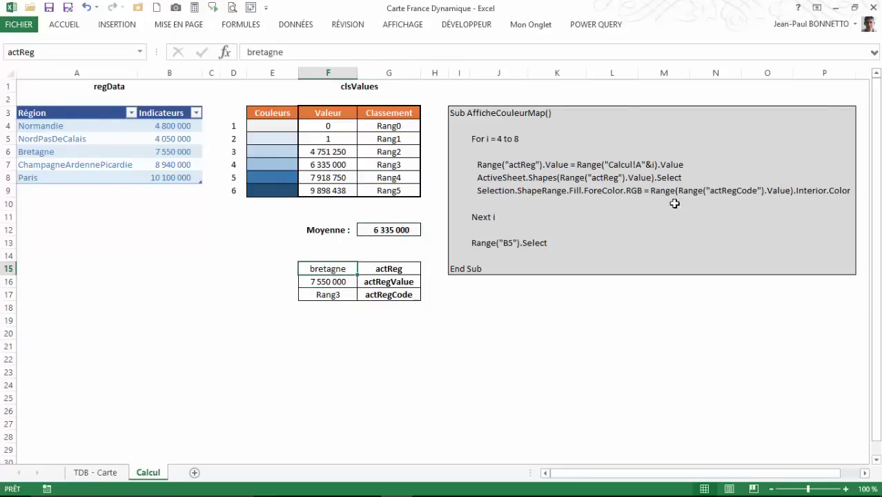
pyautogui.click(345, 295)
pyautogui.click(336, 281)
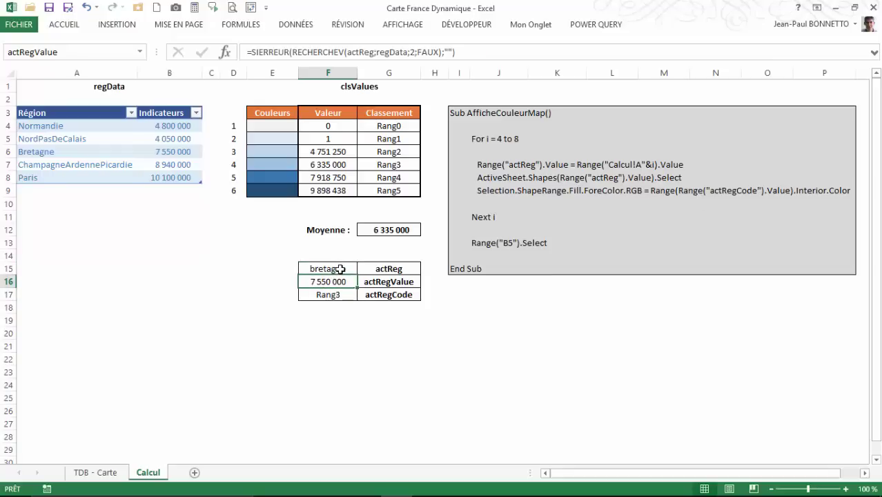
pyautogui.click(319, 270)
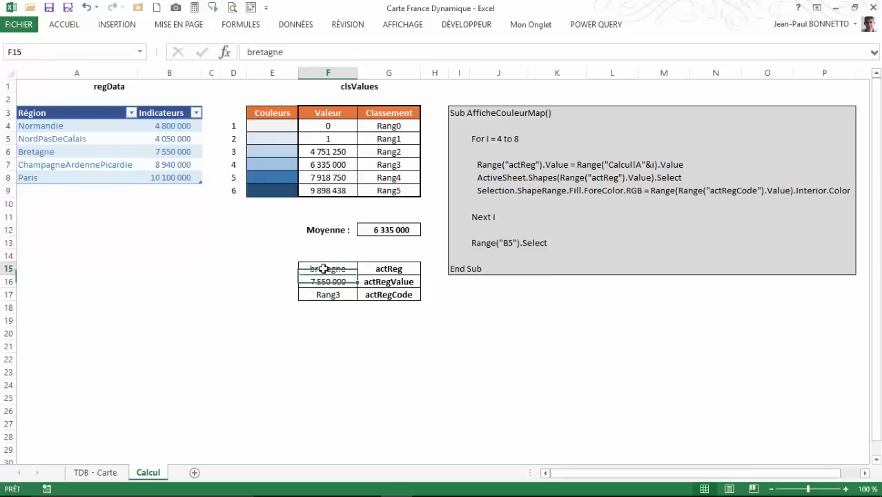
pyautogui.click(336, 284)
pyautogui.click(337, 294)
pyautogui.click(336, 283)
pyautogui.click(339, 296)
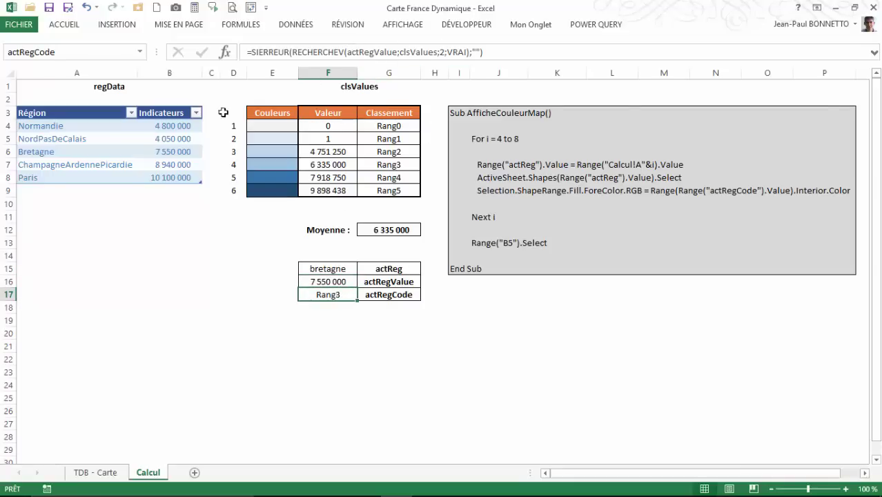
# Step: Compare the VRAI match argument of the F17 lookup with the FAUX argument in F16, finishing on actReg in F15
pyautogui.click(334, 294)
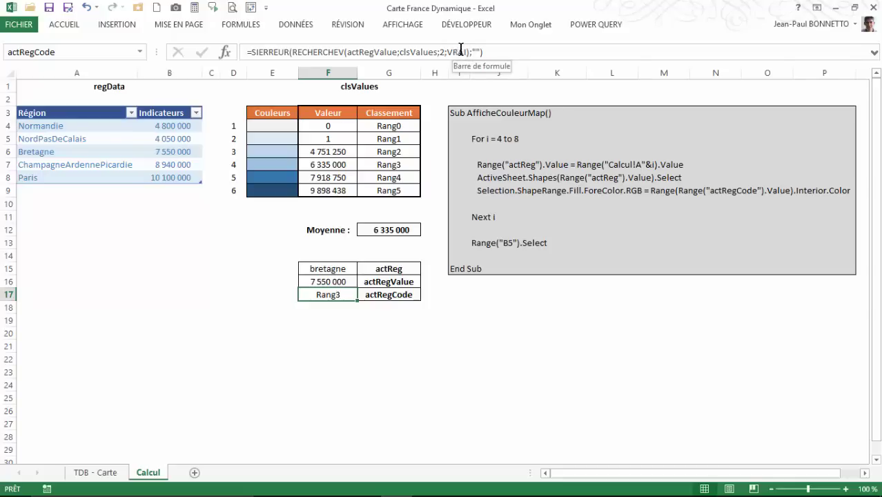
pyautogui.click(345, 283)
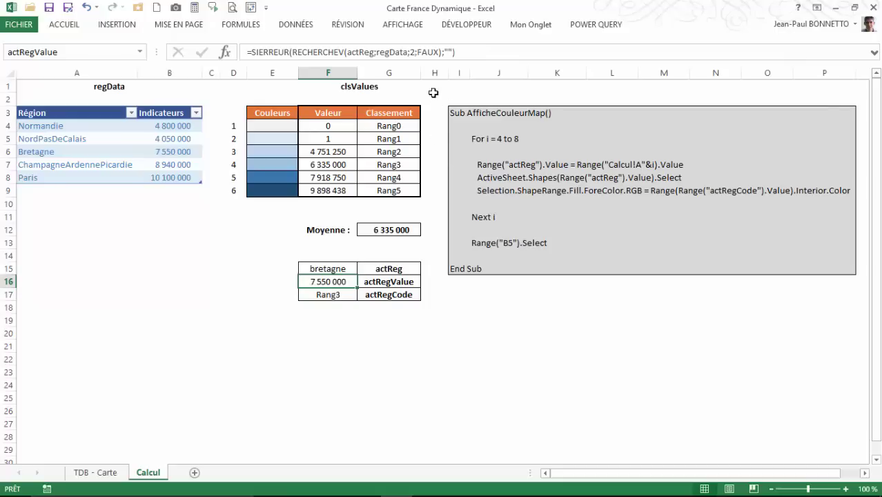
pyautogui.click(340, 293)
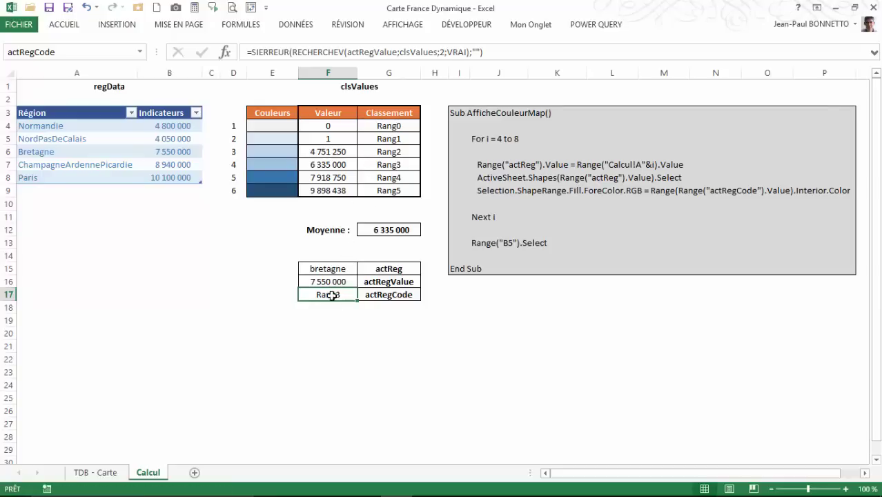
pyautogui.click(328, 268)
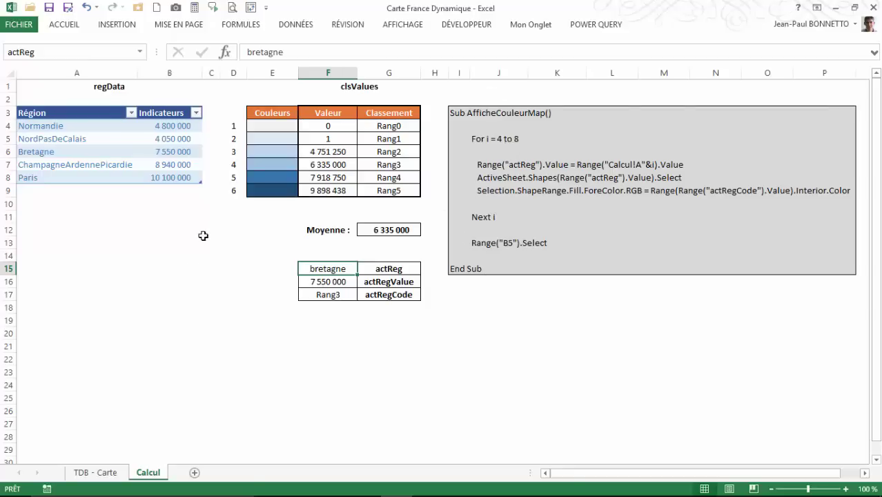
# Step: On the TDB - Carte sheet, cycle the map's product selection through Produit B and Produit C, ending on Produit A
pyautogui.click(105, 474)
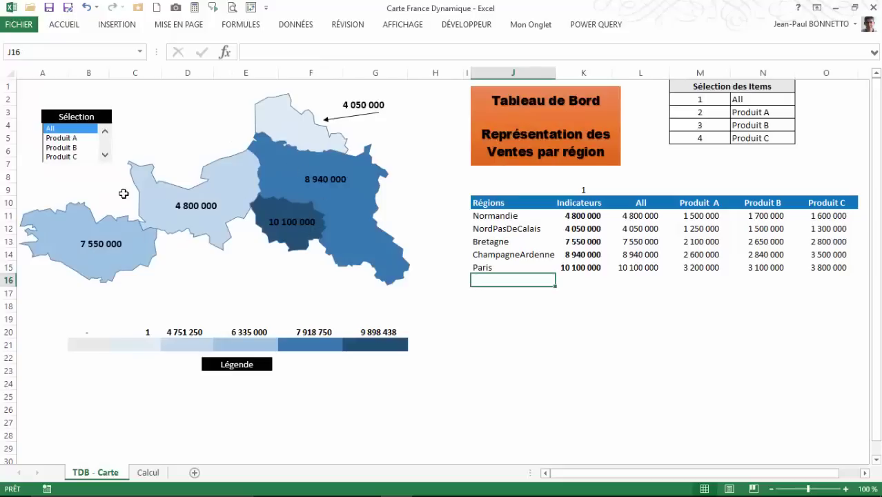
pyautogui.click(72, 149)
pyautogui.click(70, 157)
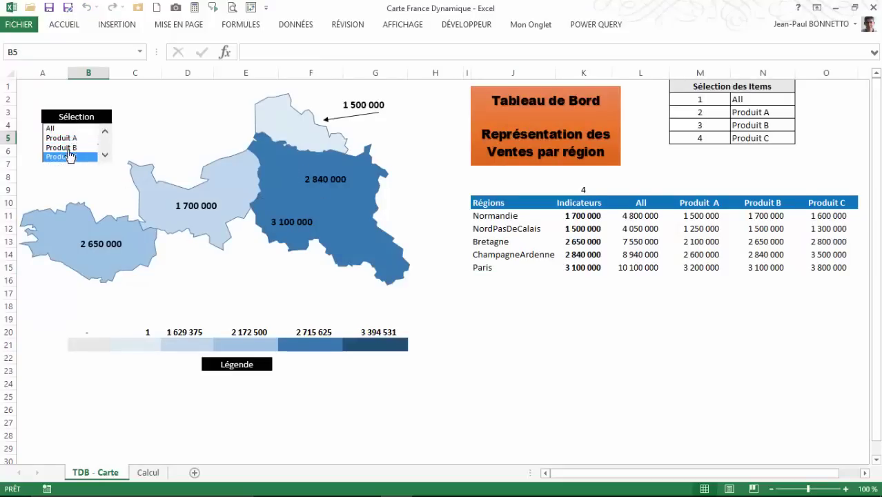
pyautogui.click(71, 147)
pyautogui.click(72, 139)
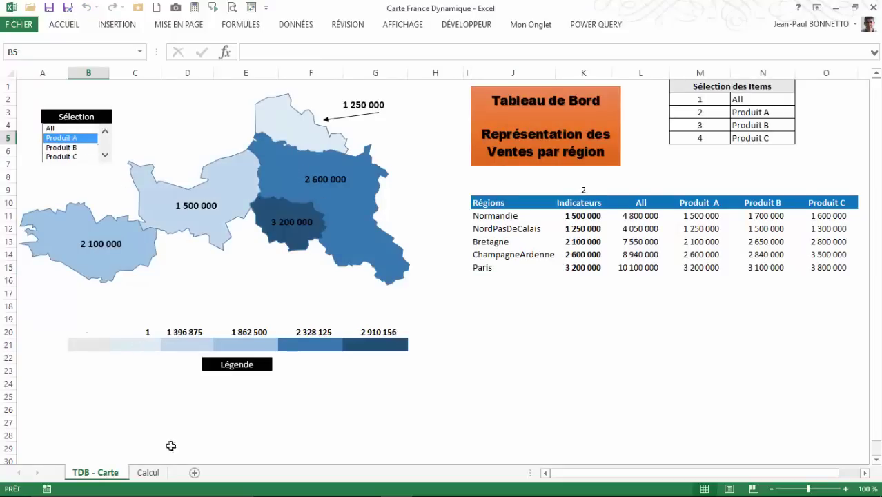
# Step: On the Calcul sheet, match the macro's loop from 4 to 8 and its Calcul!A reference with the region names in A4:A8
pyautogui.click(148, 472)
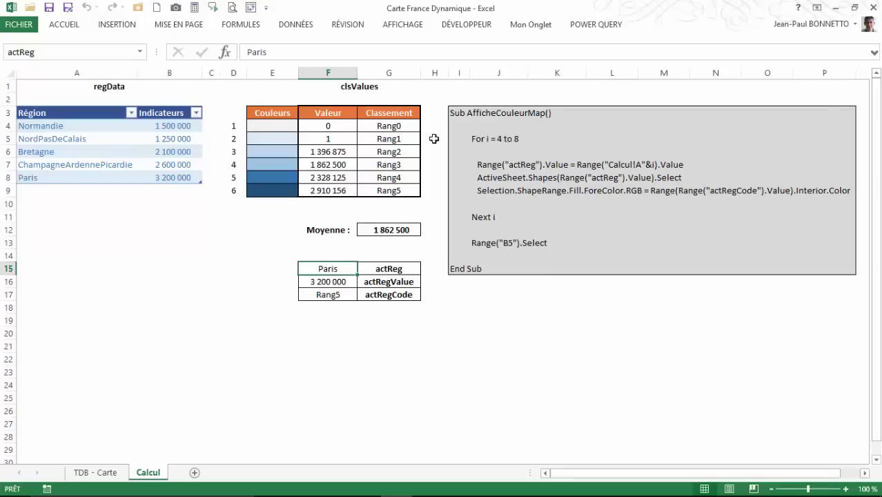
pyautogui.click(40, 121)
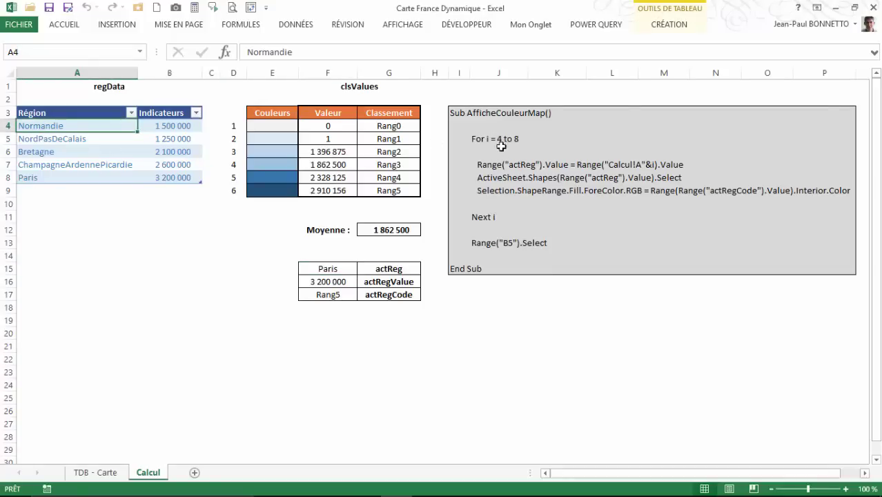
pyautogui.click(44, 139)
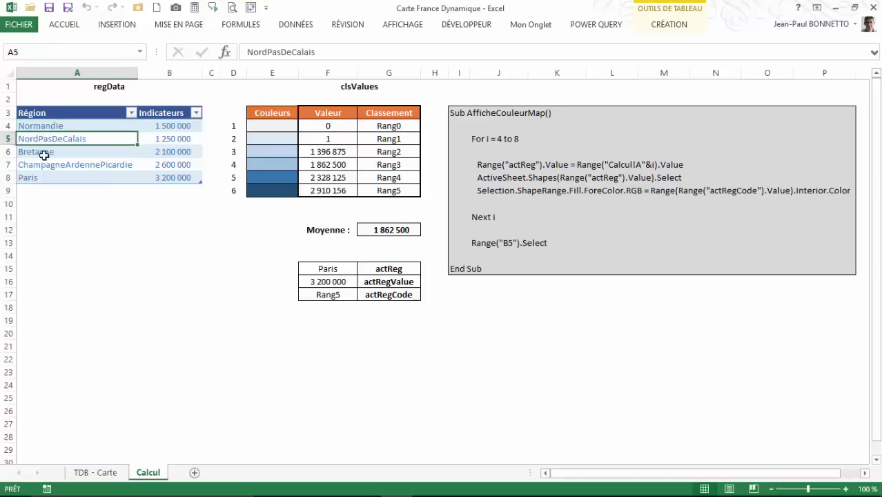
pyautogui.click(44, 151)
pyautogui.click(44, 164)
pyautogui.click(45, 121)
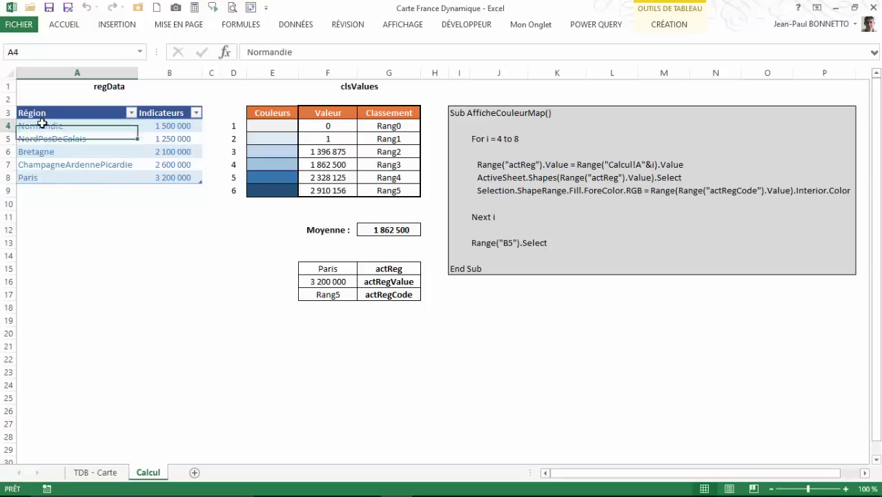
pyautogui.click(37, 178)
pyautogui.moveTo(46, 127); pyautogui.dragTo(52, 171)
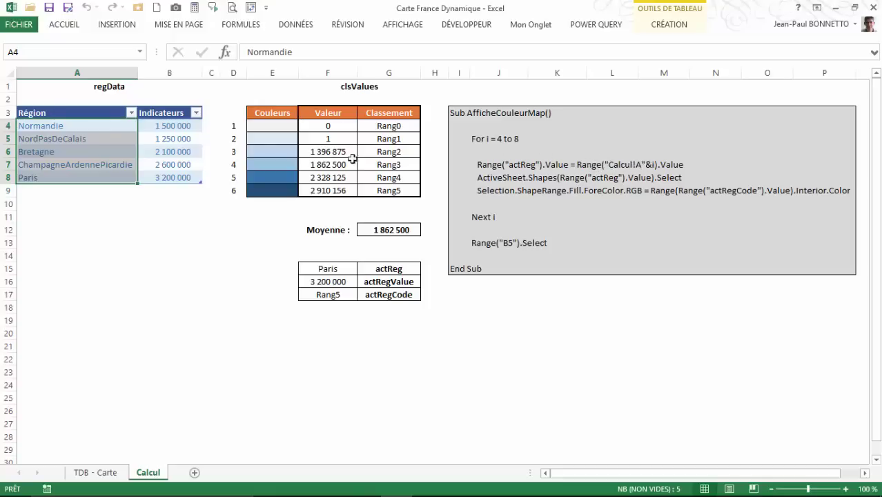
pyautogui.click(76, 72)
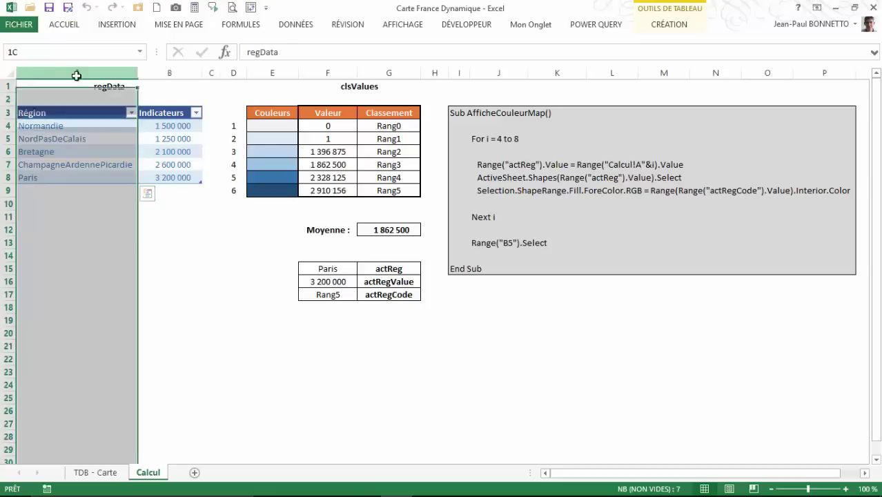
pyautogui.click(647, 167)
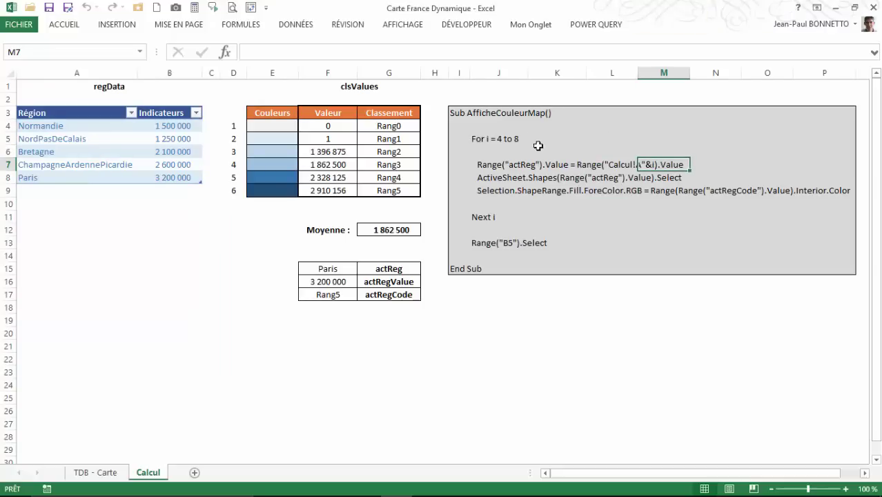
# Step: Trace how the macro copies the A4 region into actReg and uses it to select the matching shape on TDB - Carte
pyautogui.click(86, 130)
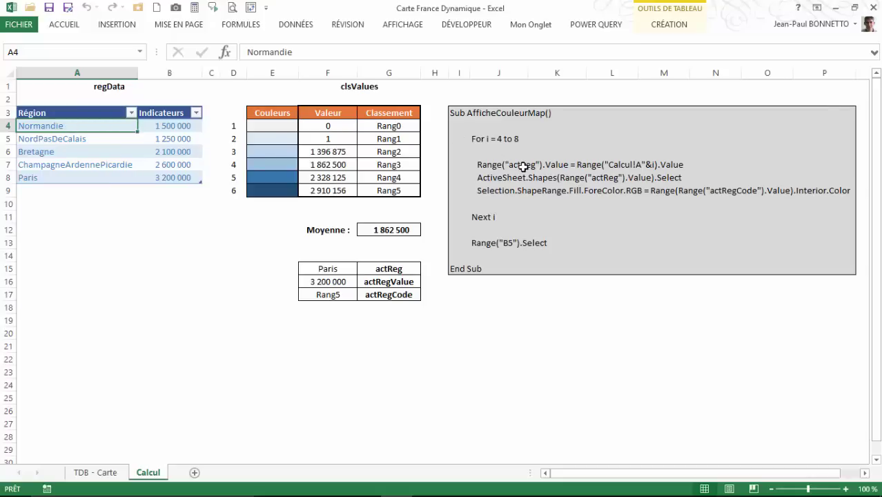
pyautogui.click(332, 268)
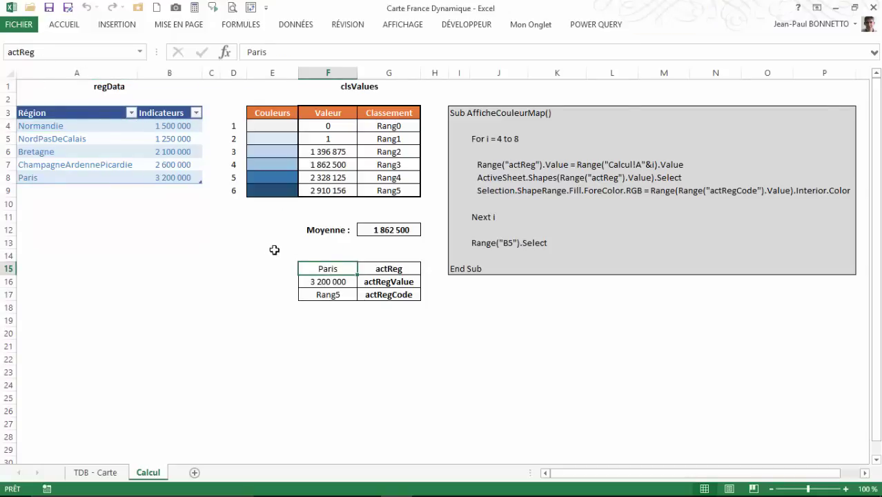
pyautogui.click(511, 177)
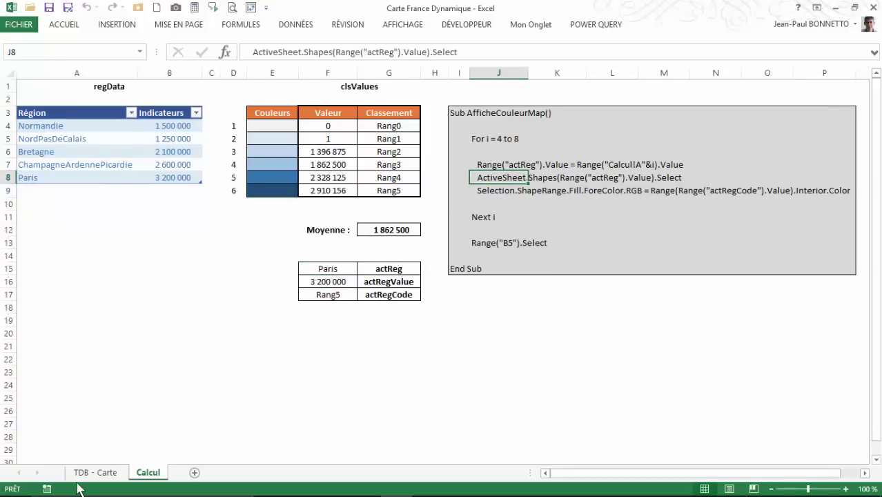
pyautogui.click(95, 472)
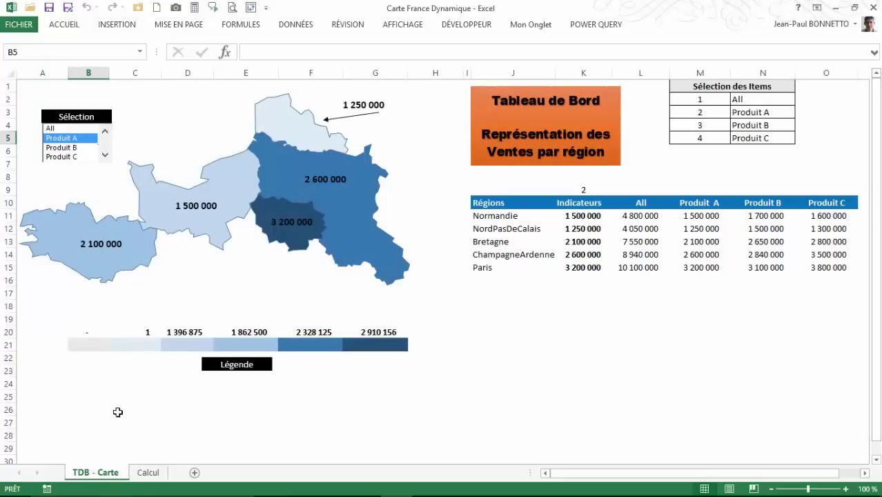
pyautogui.click(147, 472)
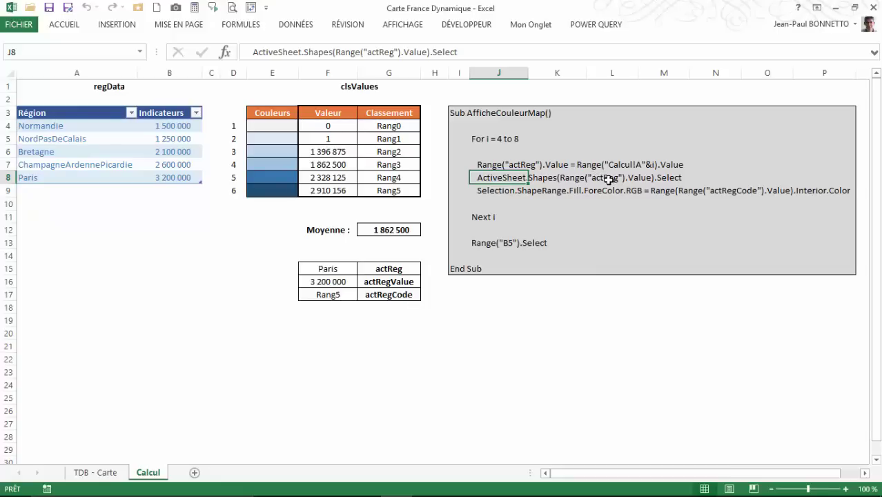
pyautogui.click(337, 271)
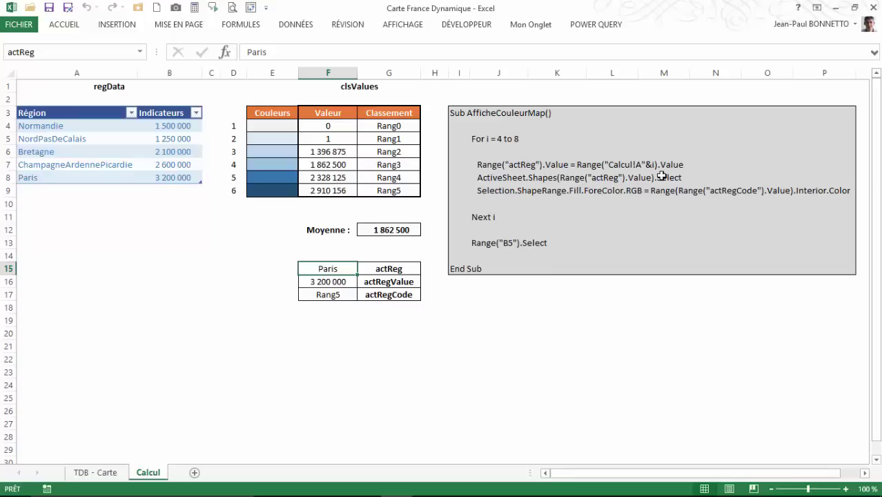
pyautogui.click(511, 181)
pyautogui.moveTo(69, 494)
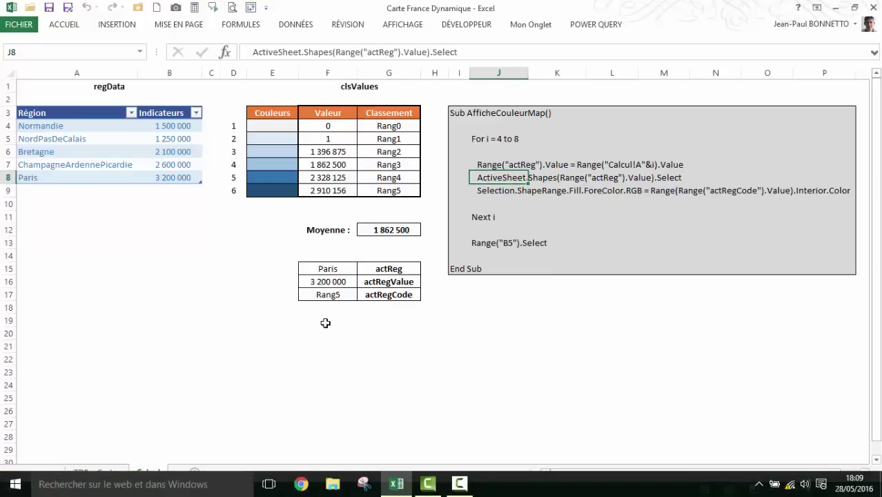
# Step: Set the actReg cell F15 to normandie
pyautogui.click(342, 269)
pyautogui.click(80, 125)
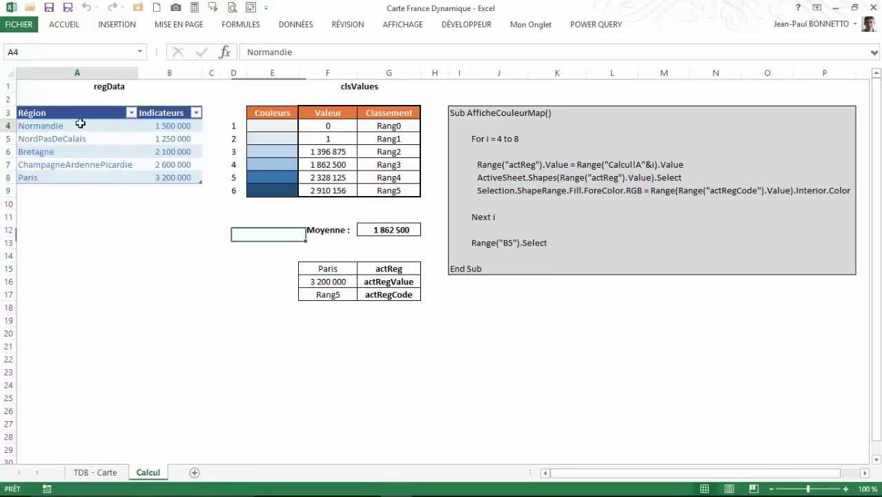
pyautogui.click(337, 270)
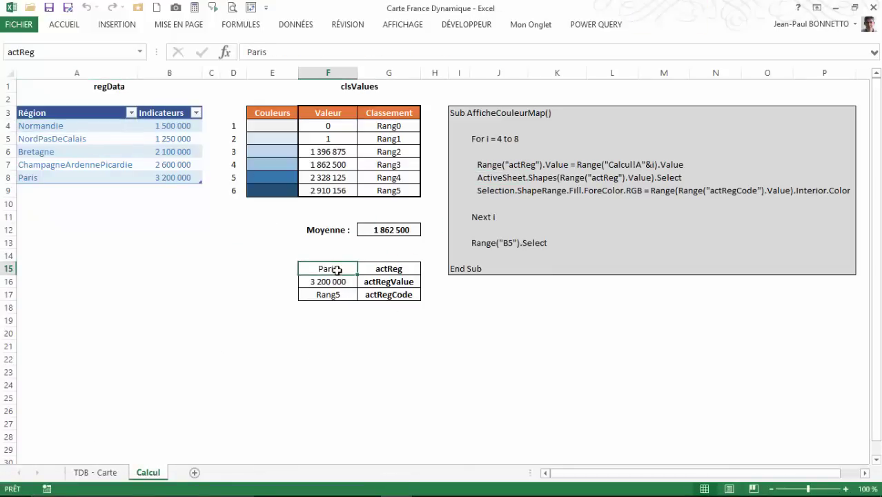
pyautogui.write('norma')
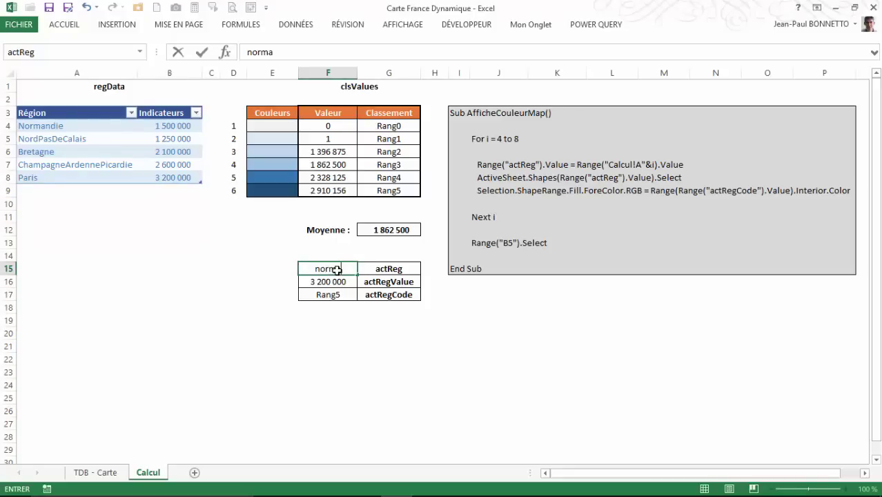
pyautogui.write('ndie')
pyautogui.press('Return')
# Step: Check the actRegValue and actRegCode lookups for the entered region against B4 and the threshold in F6
pyautogui.click(336, 269)
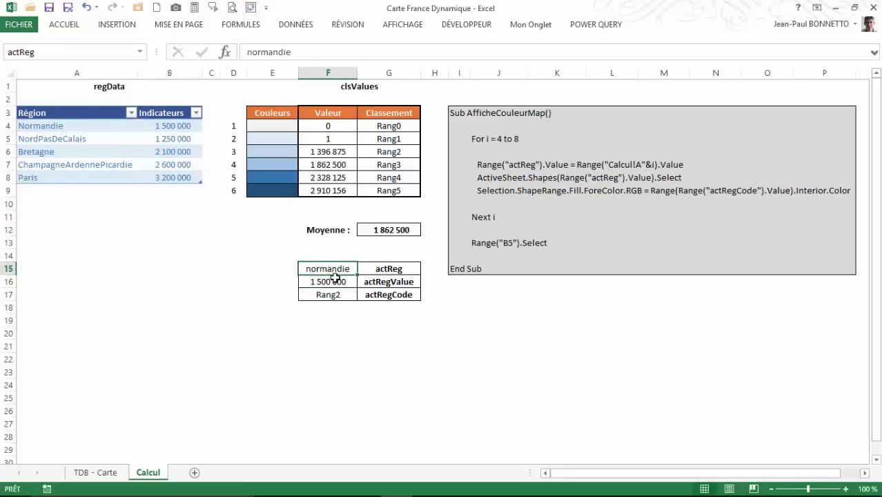
pyautogui.click(334, 281)
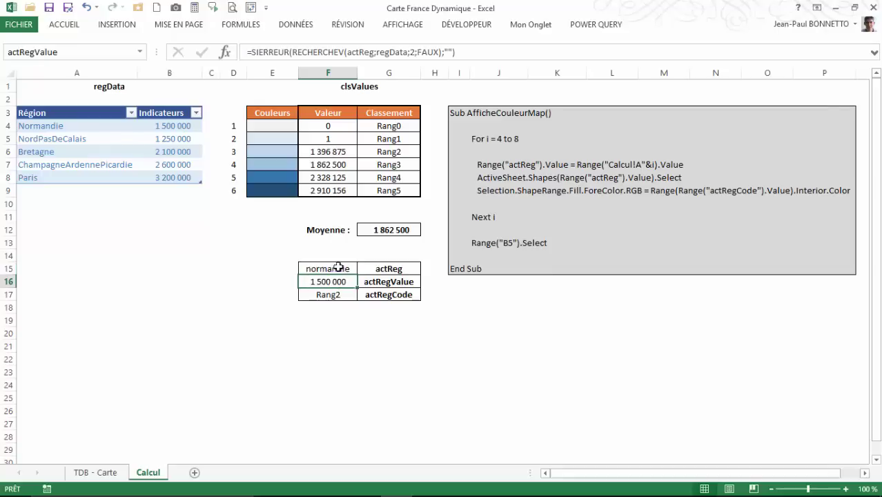
pyautogui.click(174, 128)
pyautogui.click(337, 295)
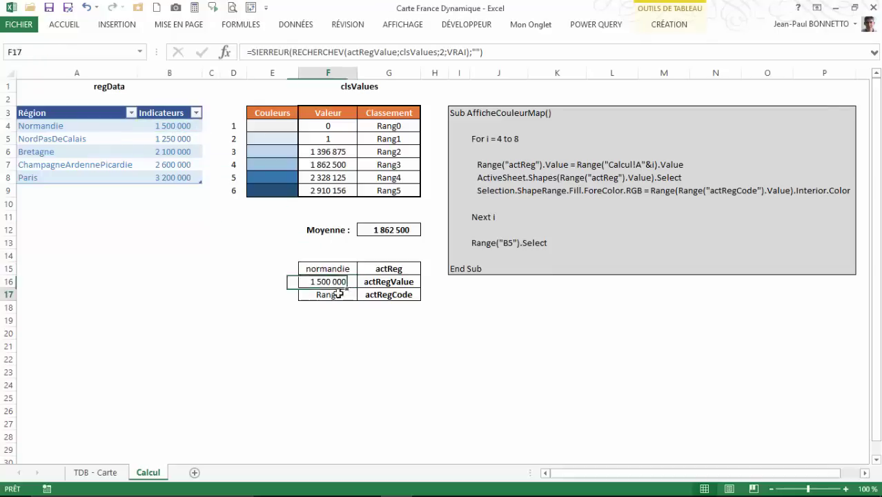
pyautogui.click(323, 153)
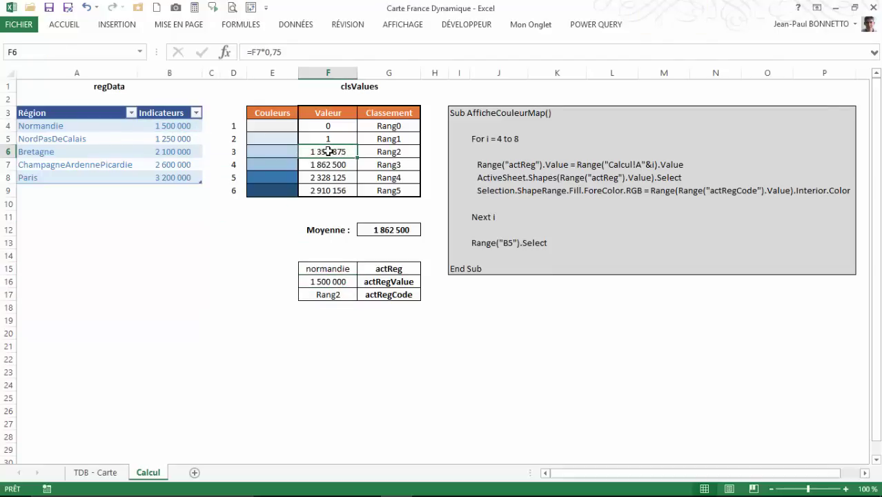
pyautogui.click(329, 269)
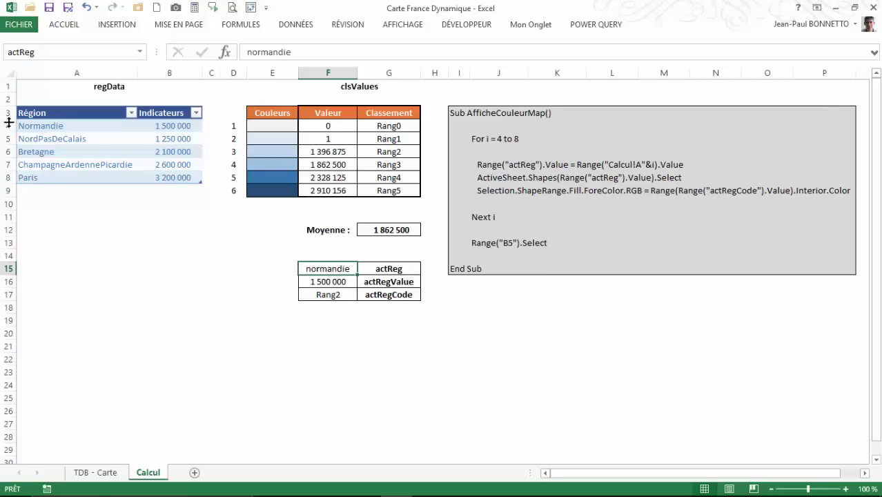
# Step: Compare the region name in A4 and actReg with the Normandie shape's name on the map and the macro's Shapes line
pyautogui.click(55, 126)
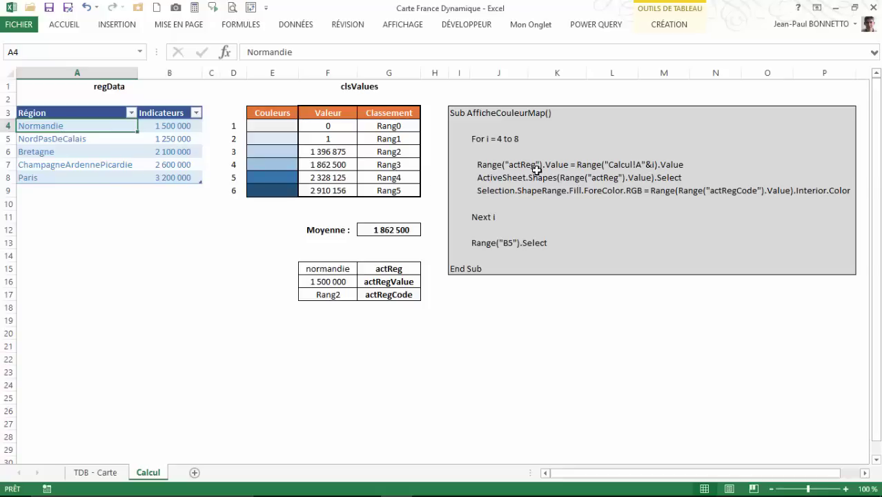
pyautogui.click(320, 270)
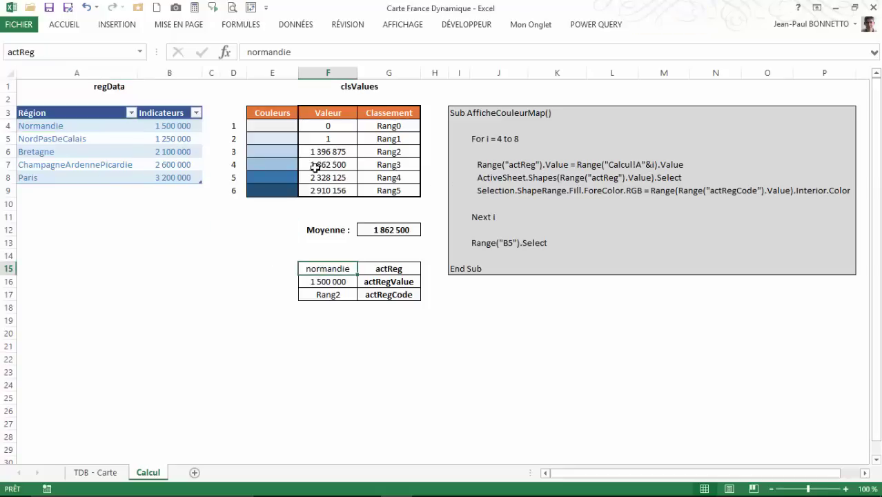
pyautogui.click(328, 266)
pyautogui.click(95, 473)
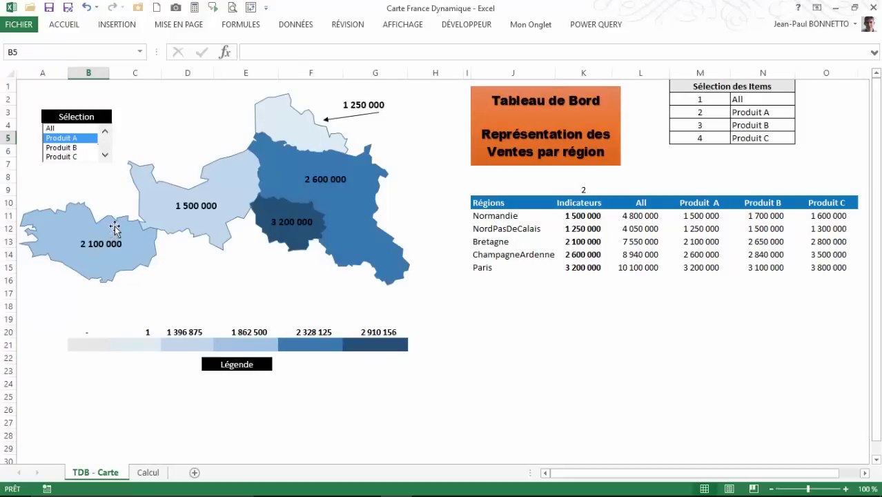
pyautogui.click(214, 168)
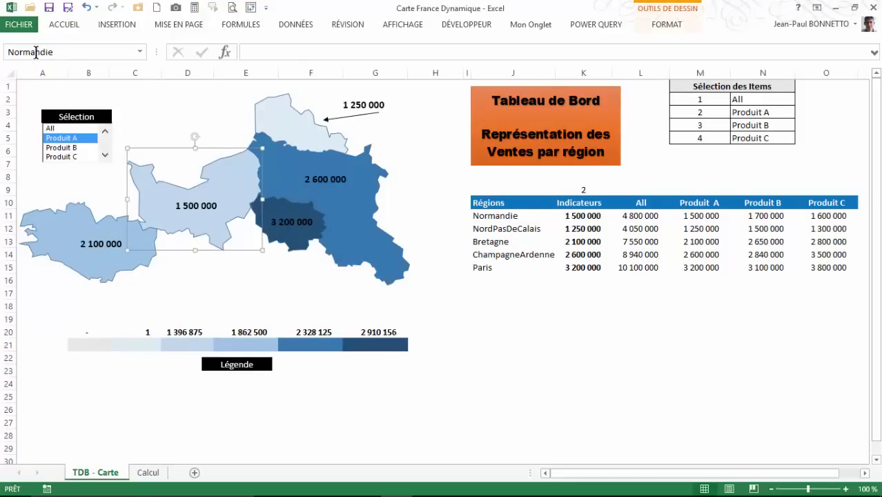
pyautogui.click(149, 472)
pyautogui.click(546, 179)
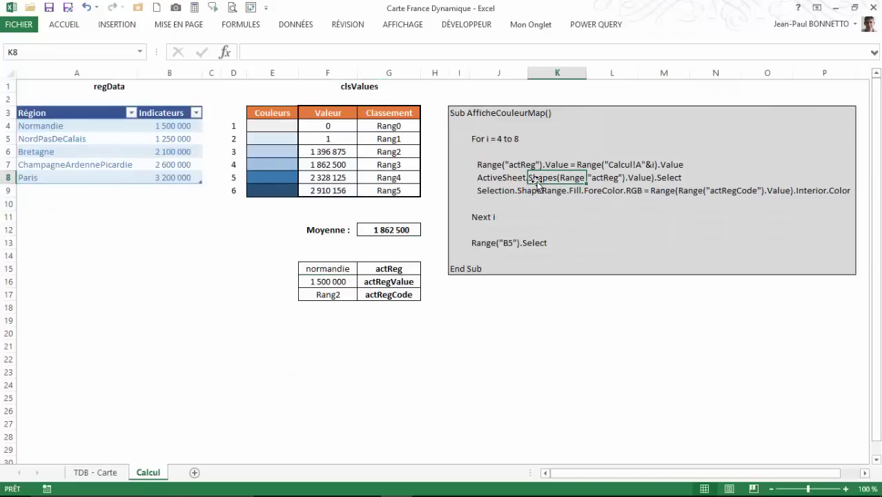
# Step: On the TDB - Carte sheet, look through the gallery of insertable shapes, then close it and collapse the ribbon
pyautogui.click(104, 472)
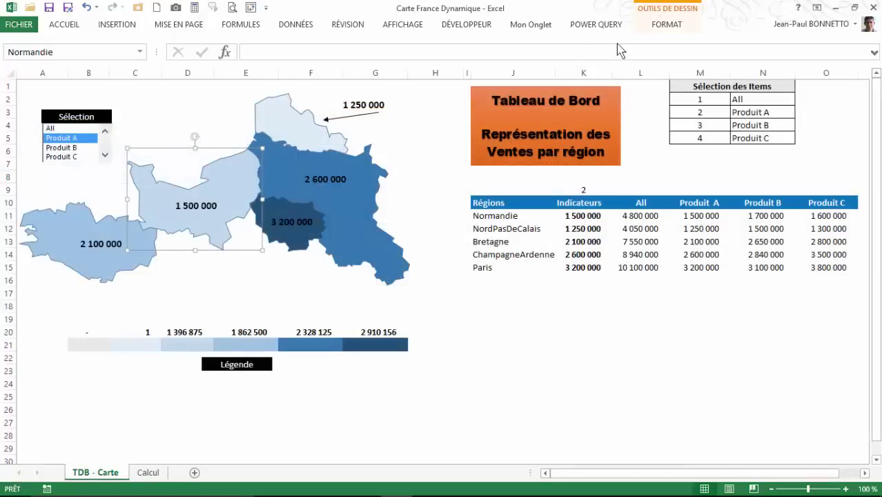
pyautogui.click(115, 26)
pyautogui.click(194, 68)
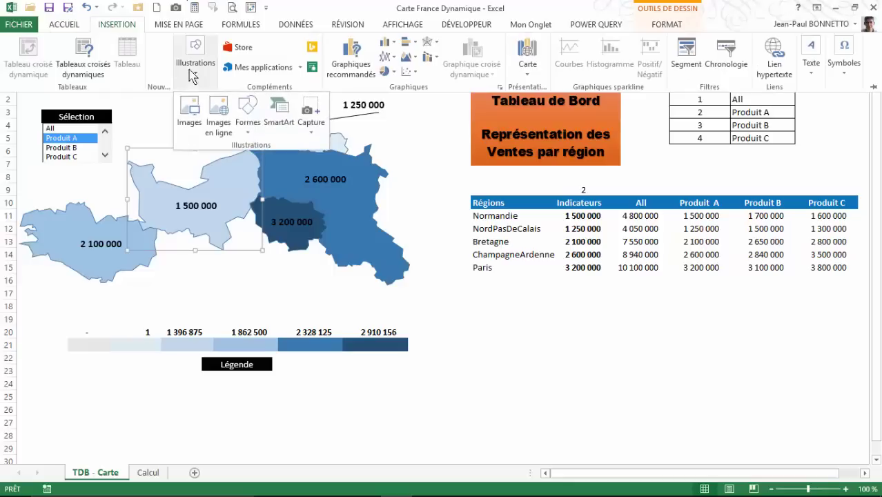
pyautogui.click(247, 113)
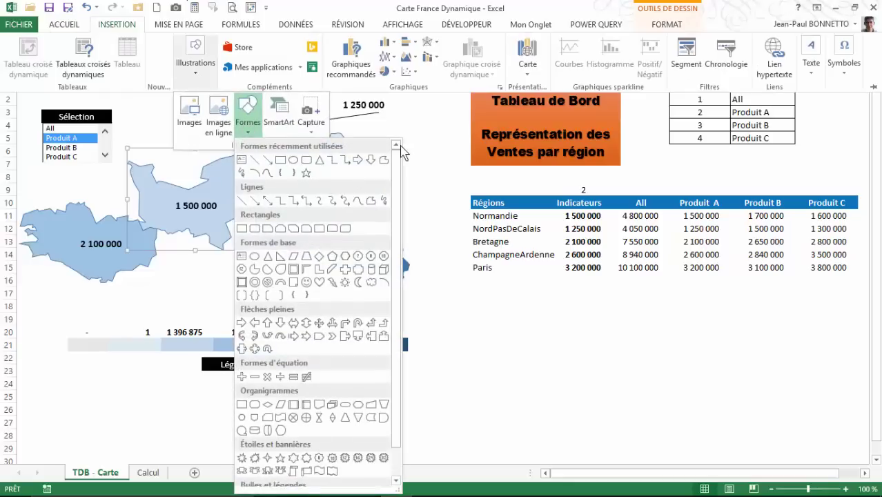
pyautogui.press('Escape')
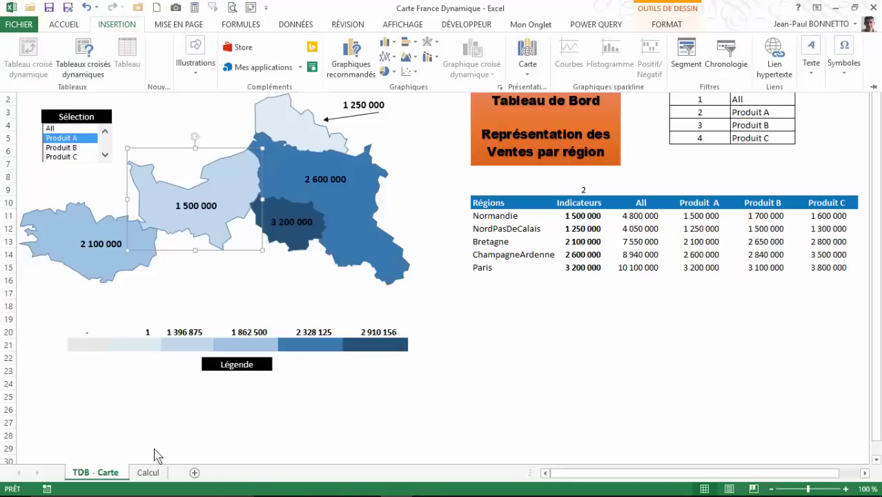
pyautogui.hotkey('ctrl', 'F1')
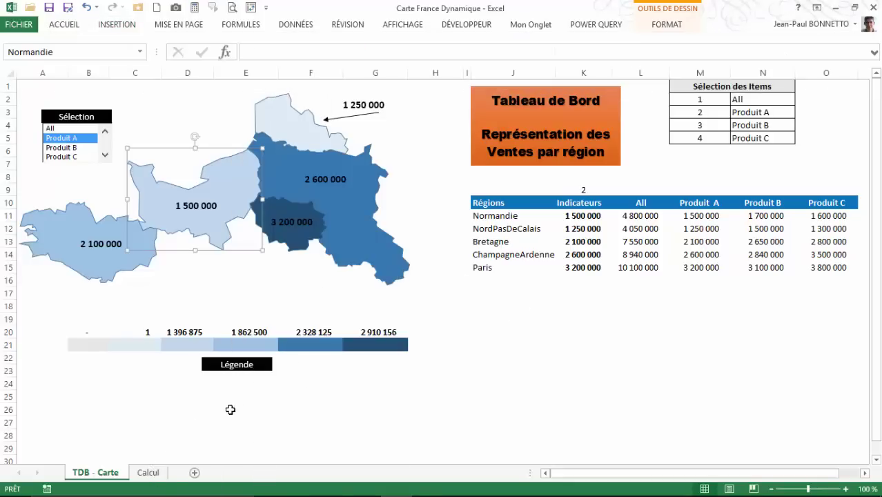
# Step: Review the macro's fill colour line in J9 of the Calcul sheet, then return to the Normandie shape on the map
pyautogui.click(148, 472)
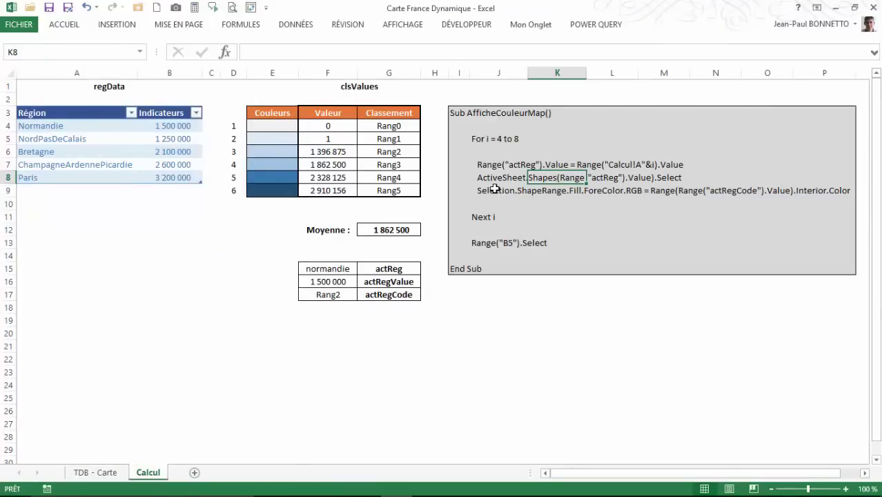
pyautogui.click(494, 190)
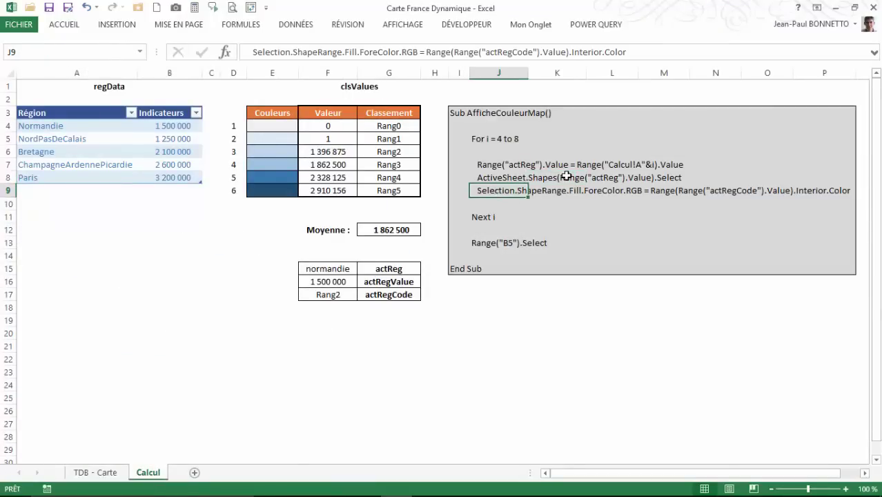
pyautogui.click(96, 472)
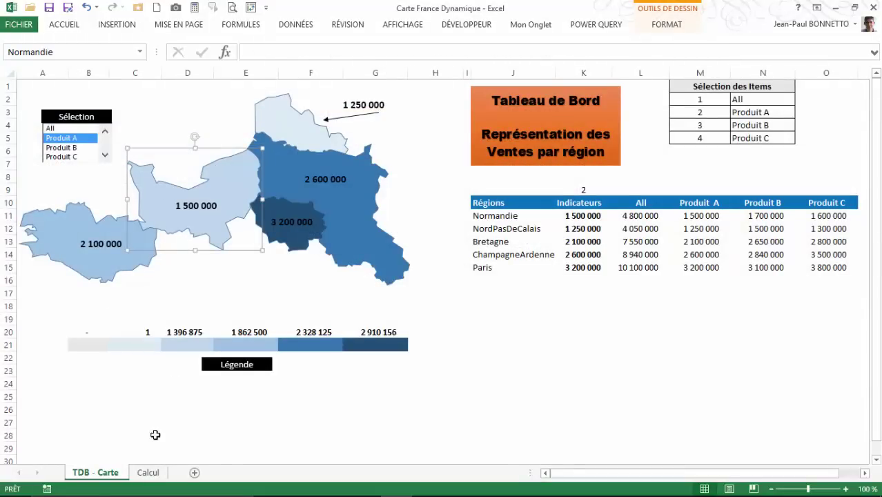
# Step: Compare the fill colour line in row 9 of the Calcul sheet with the Normandie shape on the map and the actRegCode cell
pyautogui.click(149, 473)
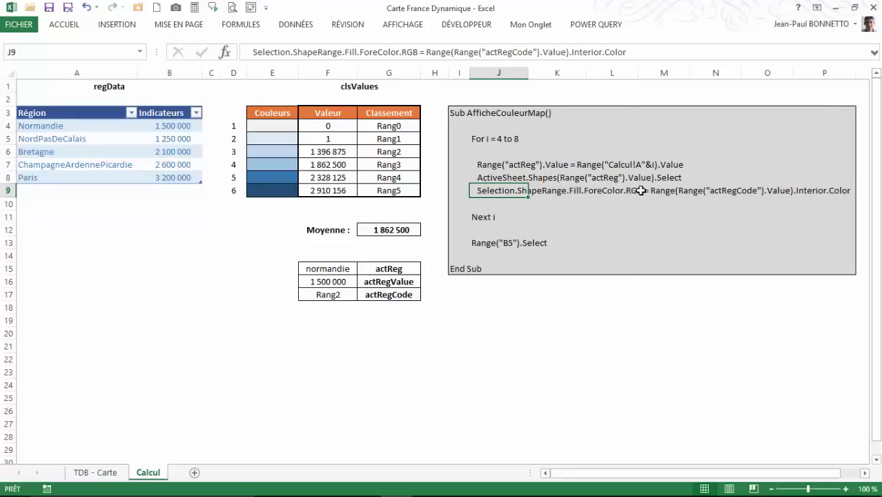
pyautogui.click(666, 191)
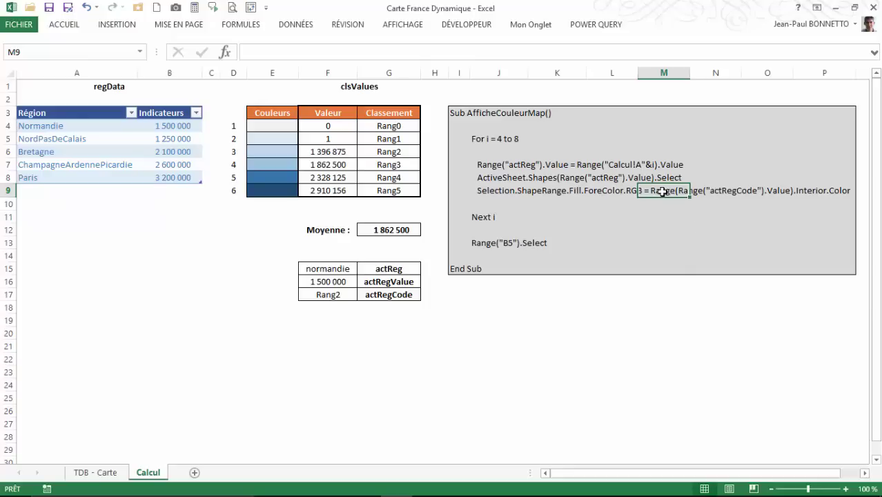
pyautogui.click(757, 192)
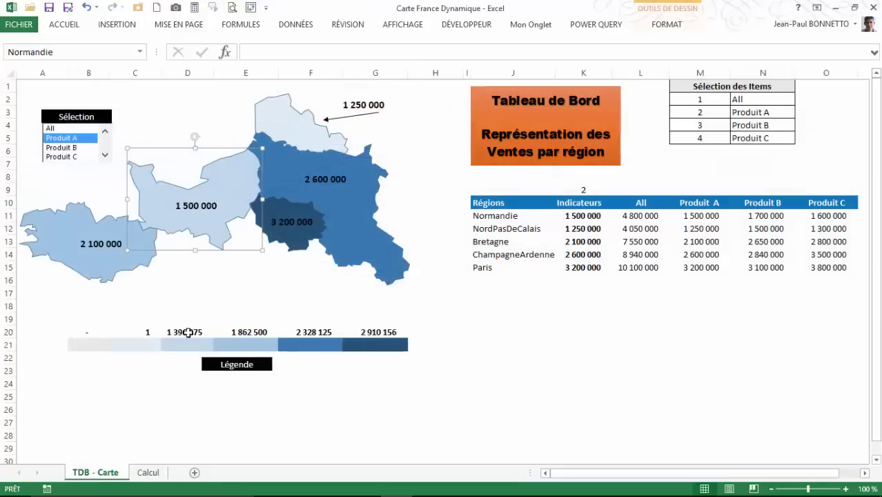
pyautogui.click(96, 472)
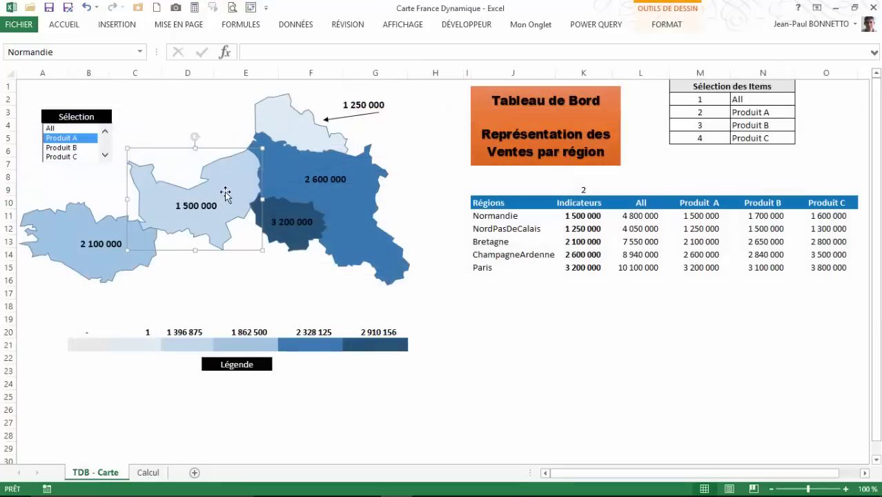
pyautogui.click(148, 472)
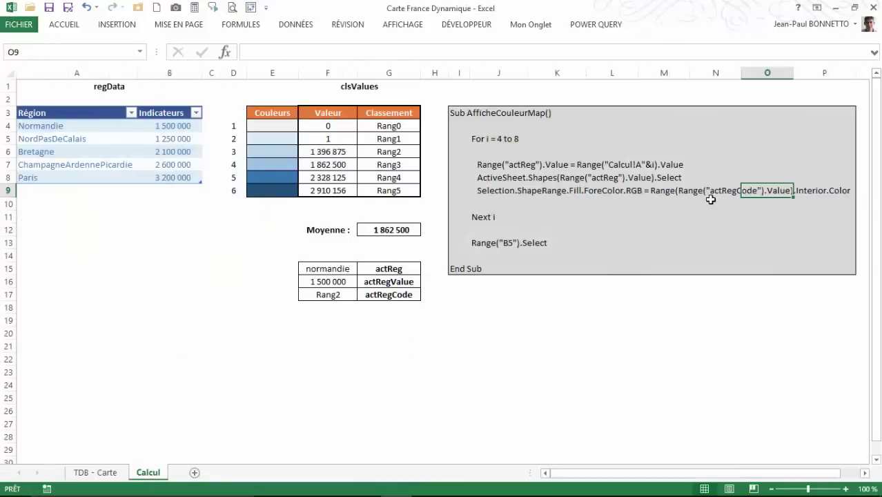
pyautogui.click(709, 192)
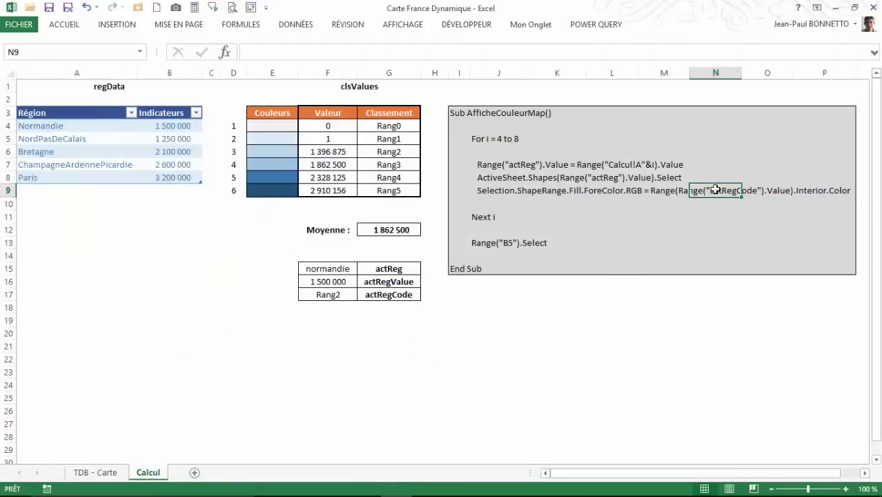
pyautogui.click(329, 295)
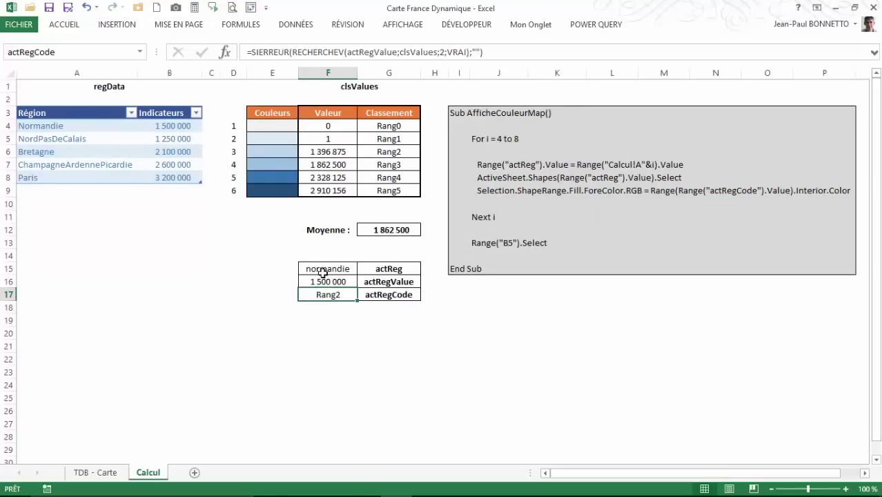
# Step: Check the defined names of the colour cells in the Couleurs column, from E4 to E8, finishing on Rang2
pyautogui.click(281, 126)
pyautogui.click(276, 139)
pyautogui.click(275, 125)
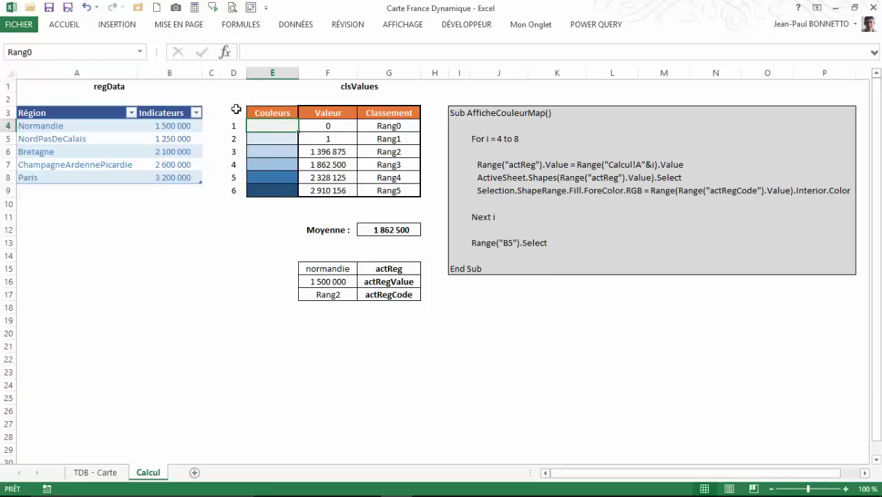
pyautogui.click(276, 140)
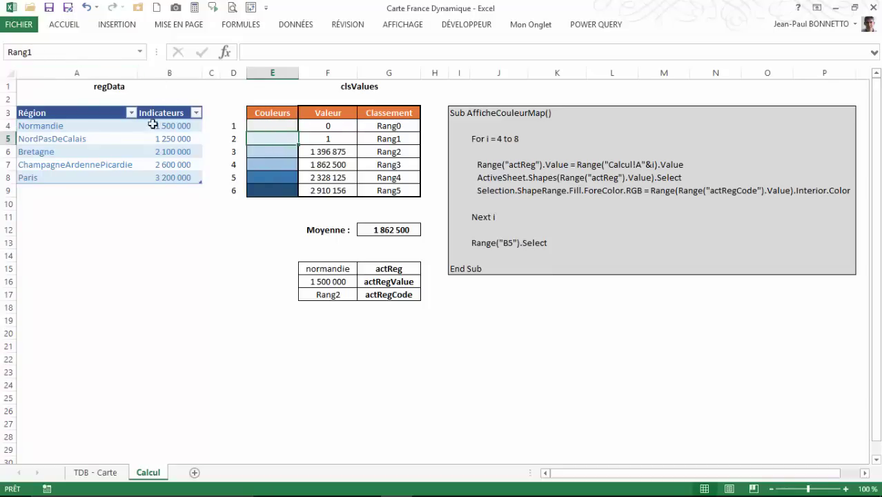
pyautogui.click(268, 153)
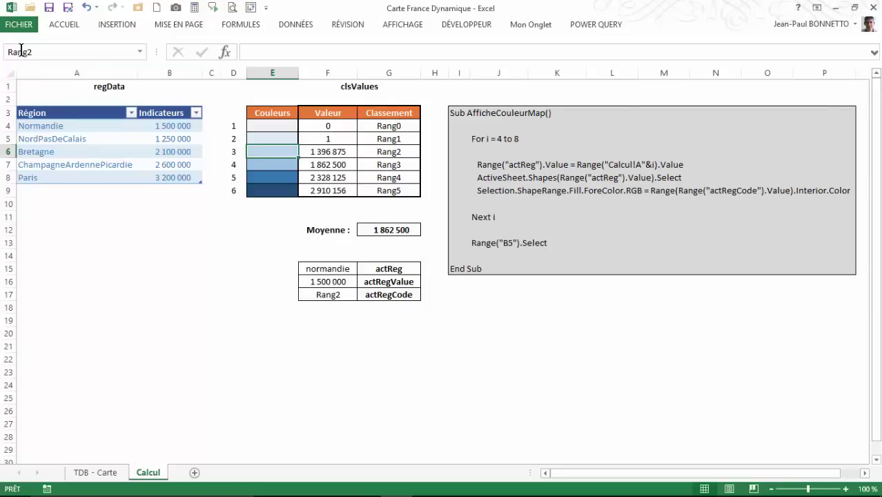
pyautogui.click(269, 165)
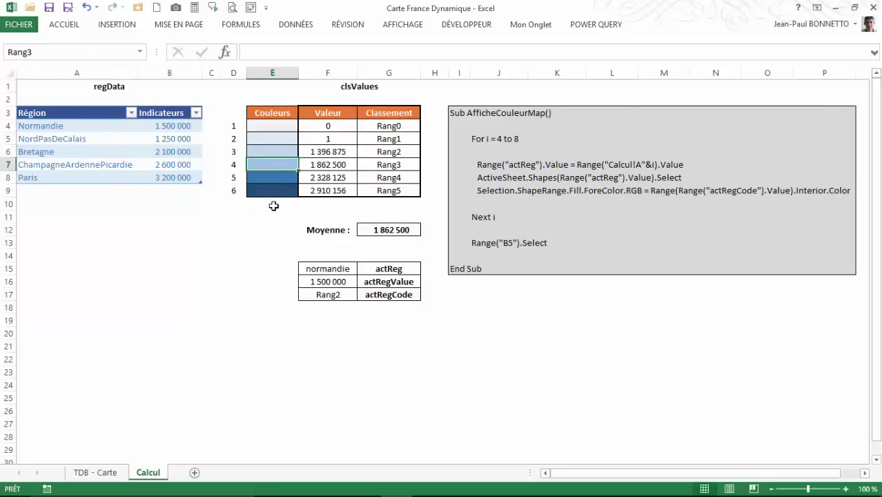
pyautogui.click(281, 178)
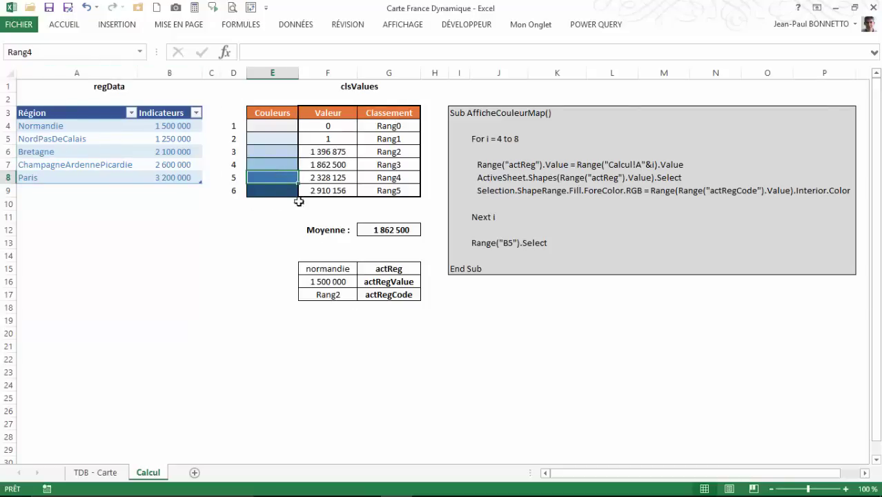
pyautogui.click(276, 151)
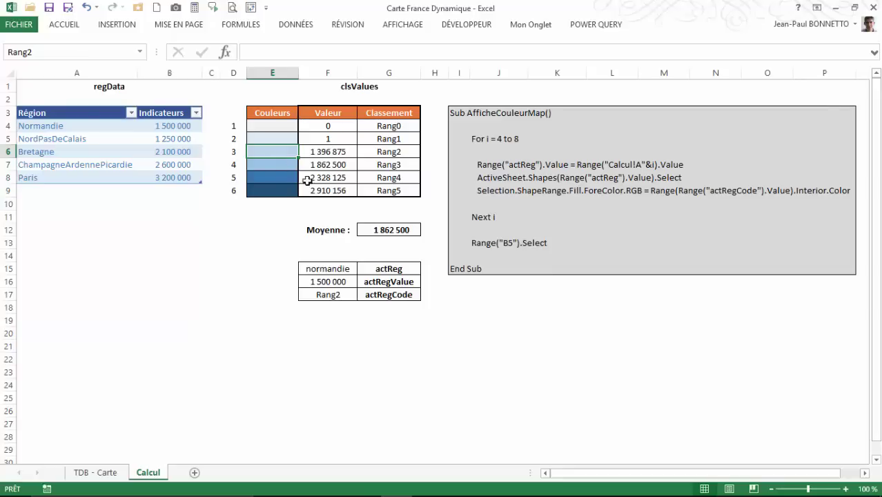
pyautogui.click(278, 136)
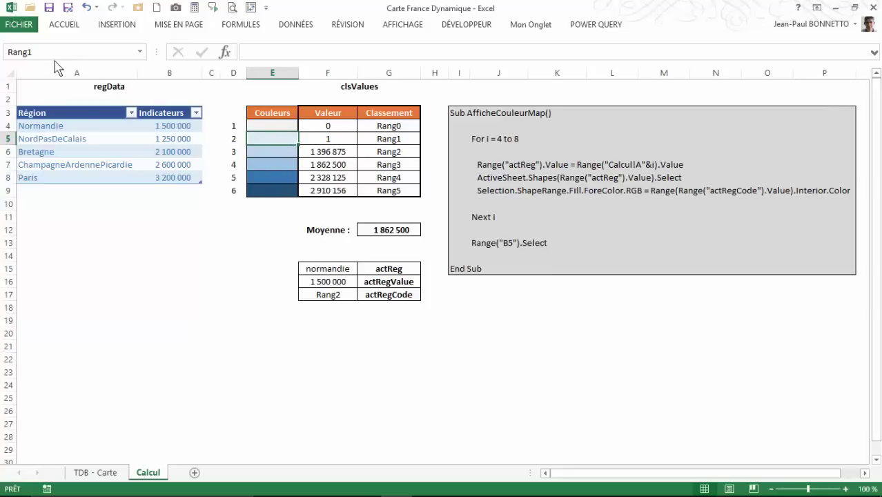
pyautogui.click(263, 154)
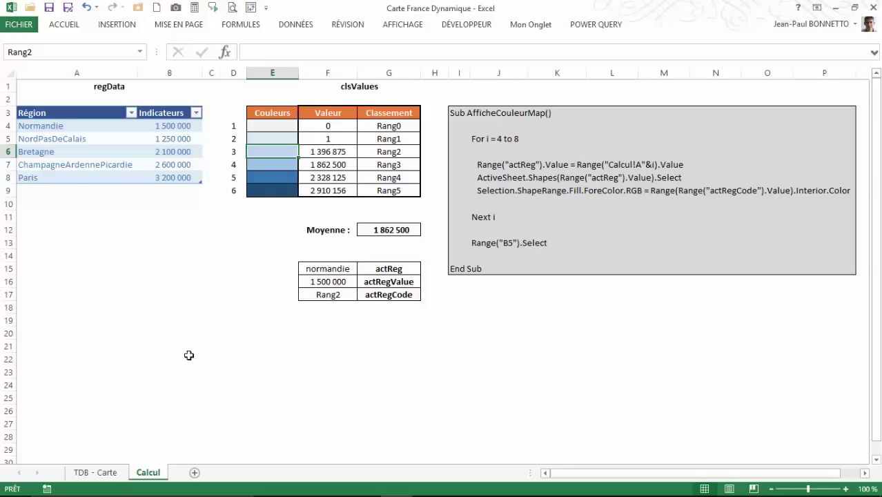
pyautogui.click(266, 149)
# Step: Inspect the Paris, ChampagneArdennePicardie and NordPasDeCalais shapes on the TDB - Carte map, then return to the macro text on Calcul
pyautogui.click(107, 474)
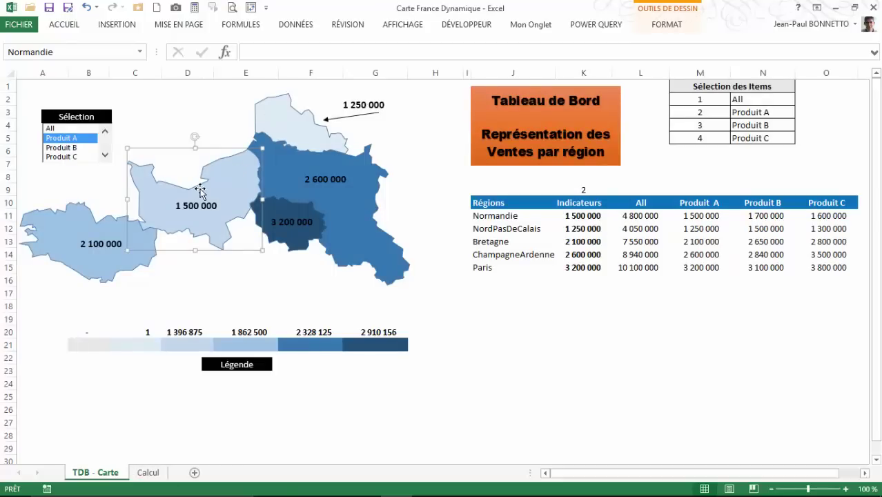
pyautogui.click(297, 222)
pyautogui.click(293, 178)
pyautogui.click(289, 119)
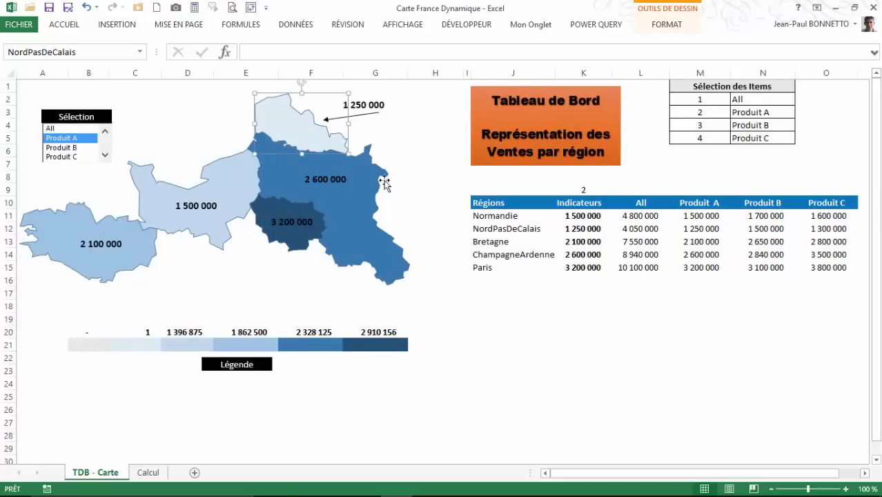
pyautogui.click(369, 203)
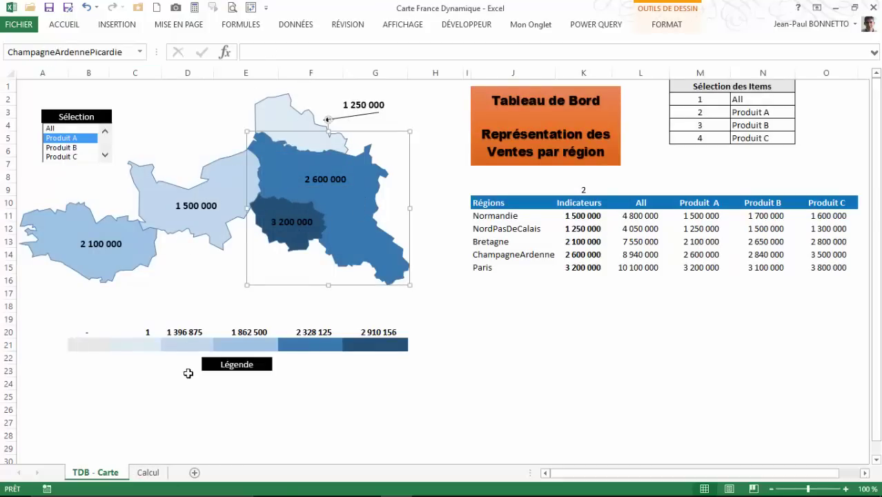
pyautogui.click(148, 472)
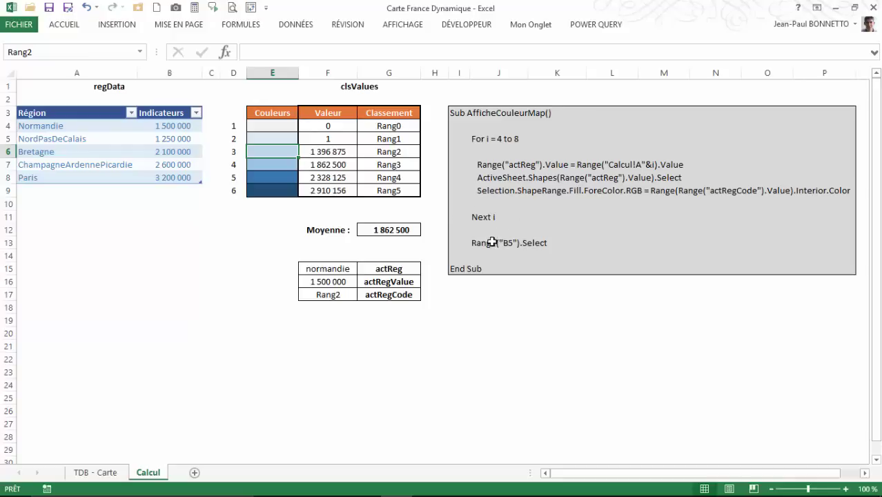
# Step: Test the dynamic map on TDB - Carte by switching the Sélection list between All and the three products, finishing on Produit C
pyautogui.click(102, 471)
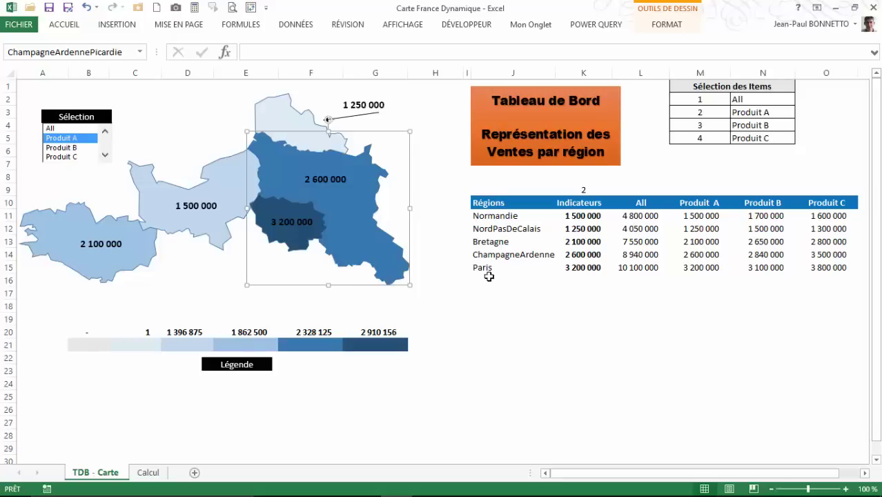
pyautogui.click(62, 148)
pyautogui.click(62, 157)
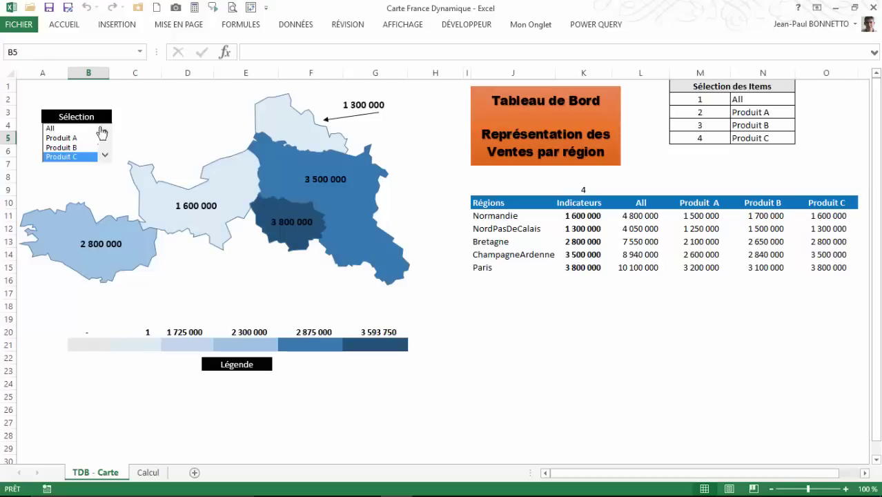
pyautogui.click(65, 129)
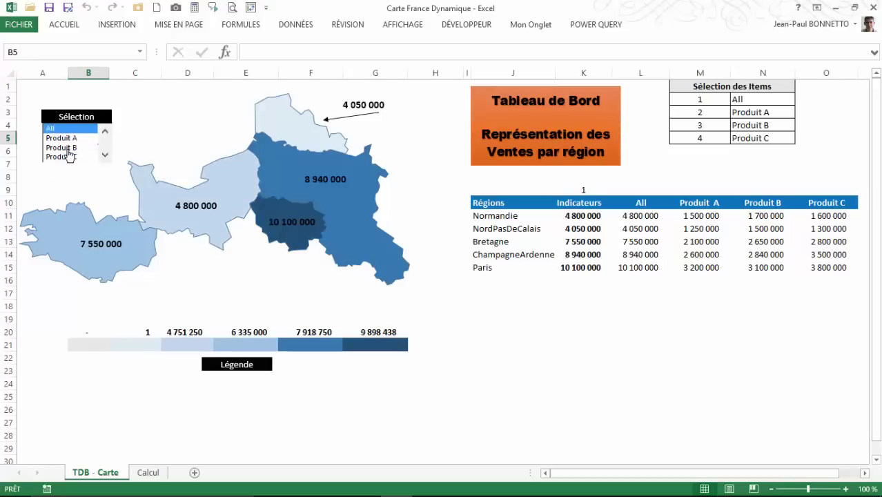
pyautogui.click(67, 147)
pyautogui.click(66, 138)
pyautogui.click(67, 147)
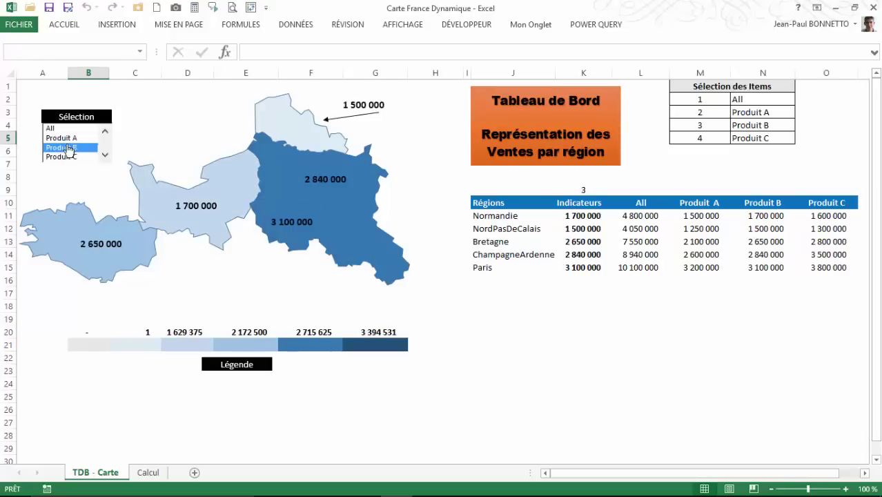
pyautogui.click(68, 157)
pyautogui.click(68, 147)
pyautogui.click(54, 129)
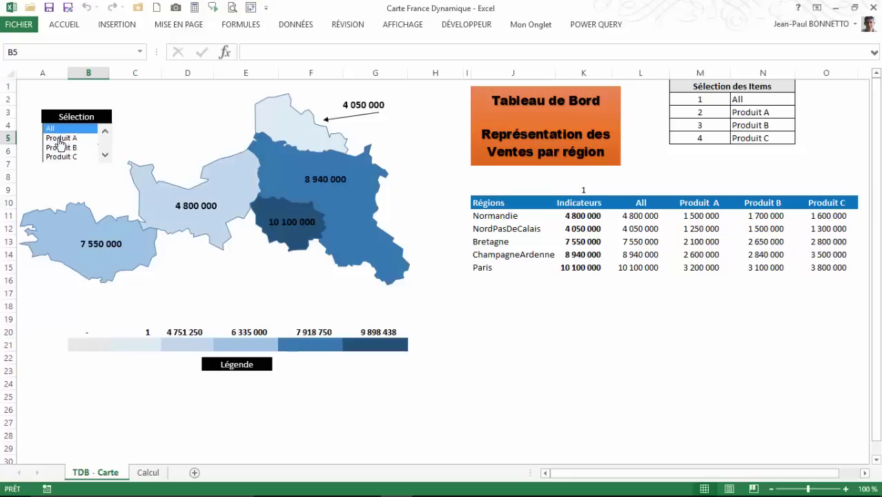
pyautogui.click(63, 148)
pyautogui.click(64, 156)
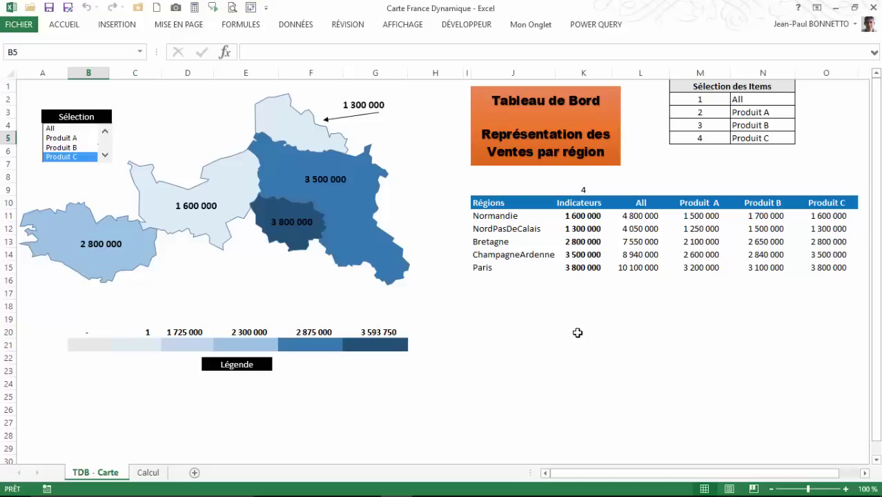
# Step: From the Calcul sheet, open Module1 in the Visual Basic editor and highlight RegMax in the For loop of AfficheCouleurMap
pyautogui.click(148, 472)
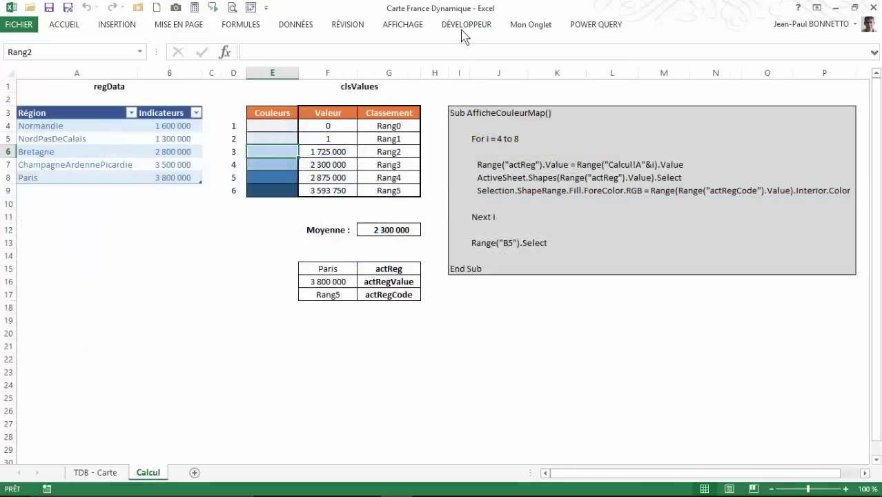
pyautogui.click(467, 26)
pyautogui.click(14, 61)
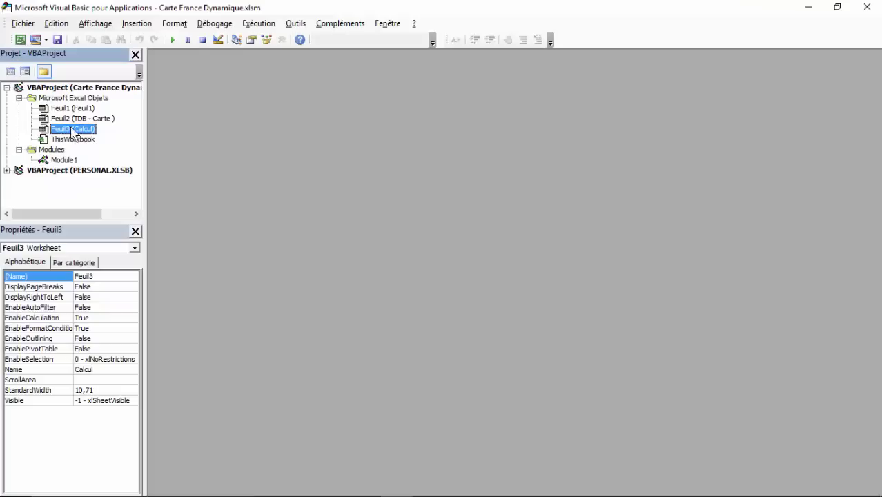
pyautogui.doubleClick(63, 159)
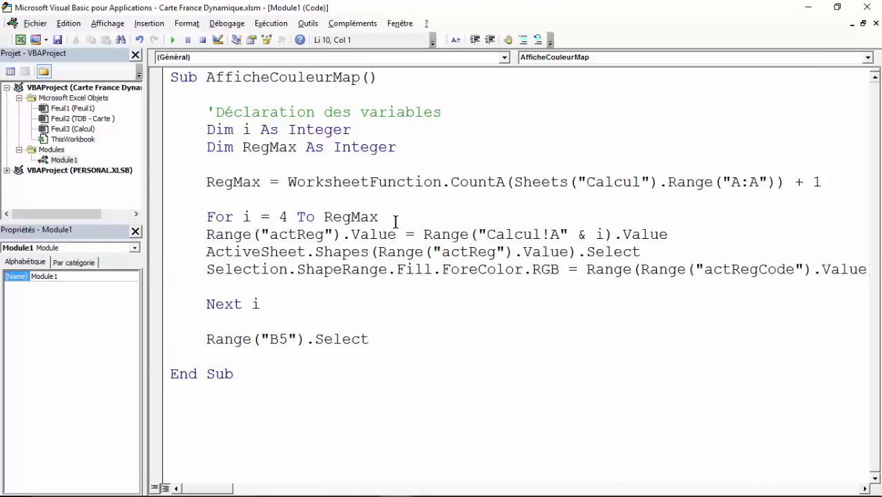
pyautogui.moveTo(395, 220); pyautogui.dragTo(323, 220)
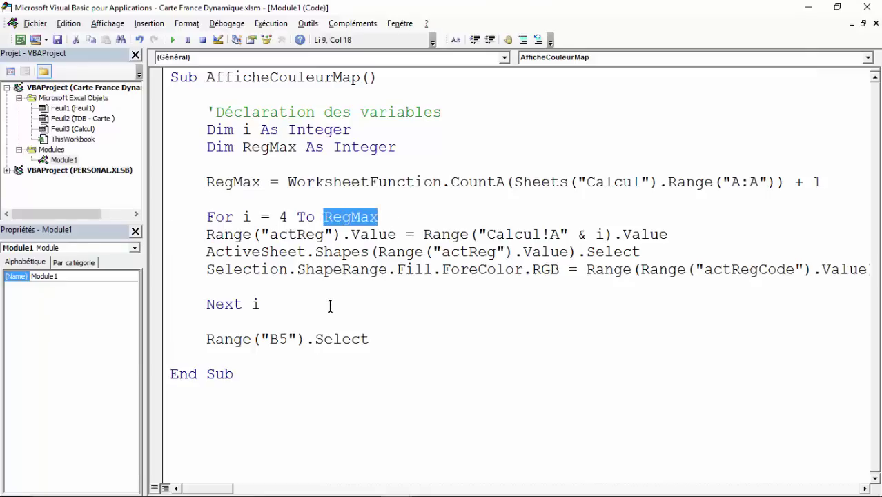
# Step: Compare cell A9 below the Région table on Calcul with the macro's RegMax CountA line and the loop's RegMax limit
pyautogui.click(21, 39)
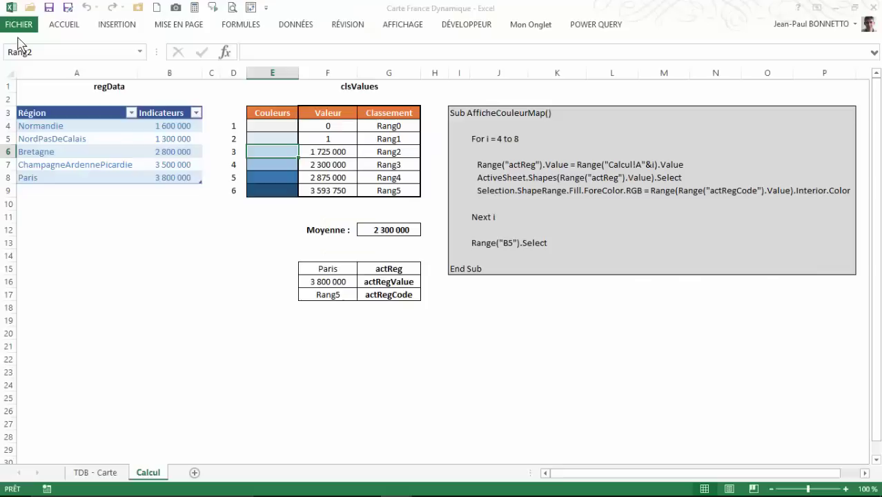
pyautogui.click(44, 193)
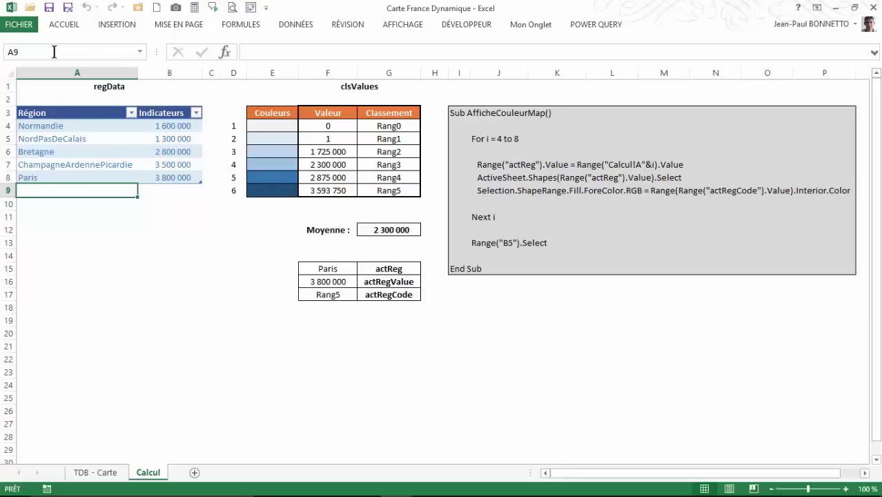
pyautogui.click(461, 25)
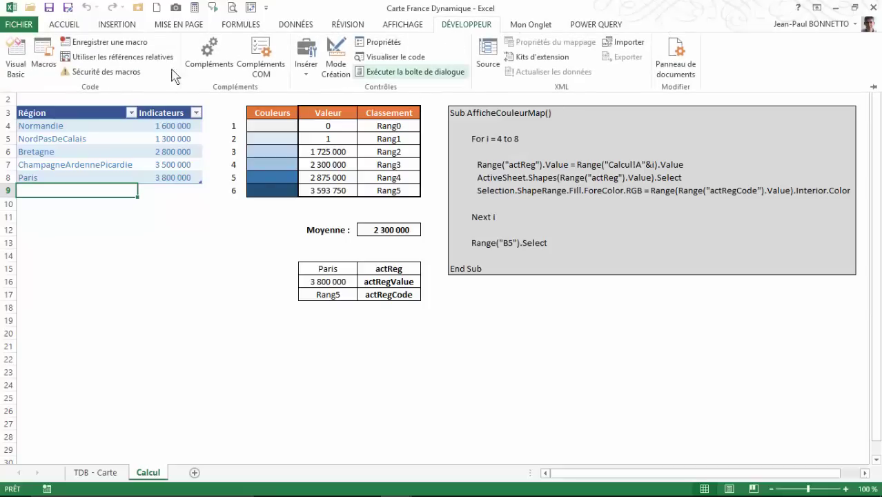
pyautogui.click(11, 55)
pyautogui.click(404, 181)
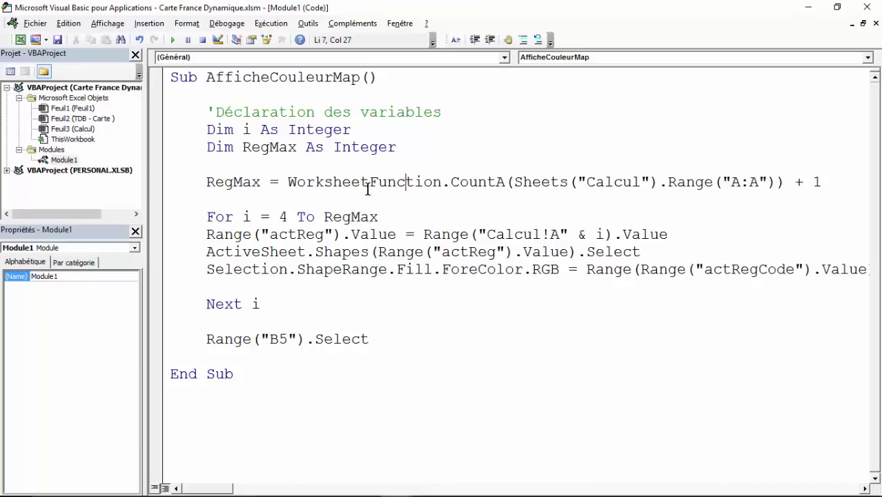
pyautogui.moveTo(398, 217); pyautogui.dragTo(324, 217)
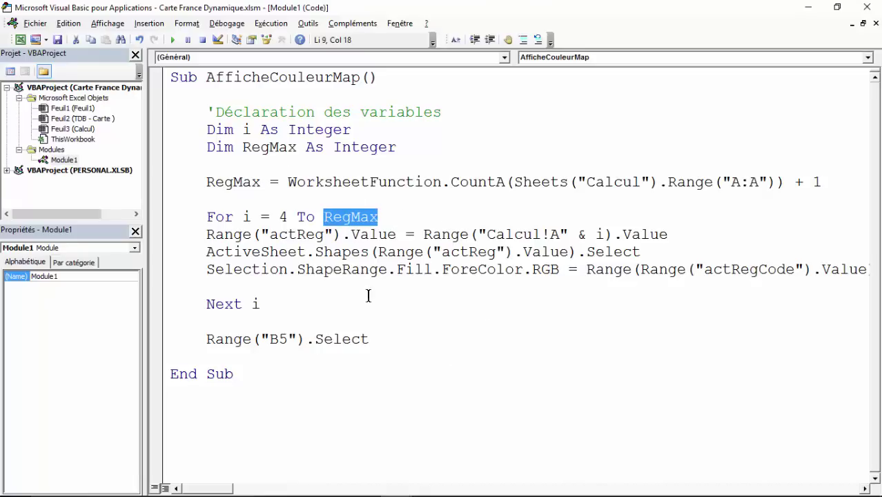
# Step: Go back to the Région header in A3 of Calcul, then select cell J18 below the regions table on TDB - Carte
pyautogui.click(22, 40)
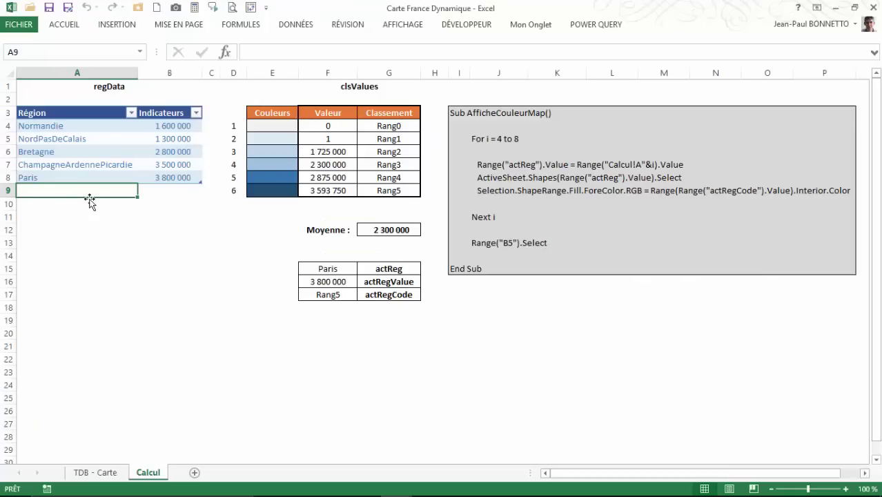
pyautogui.click(104, 114)
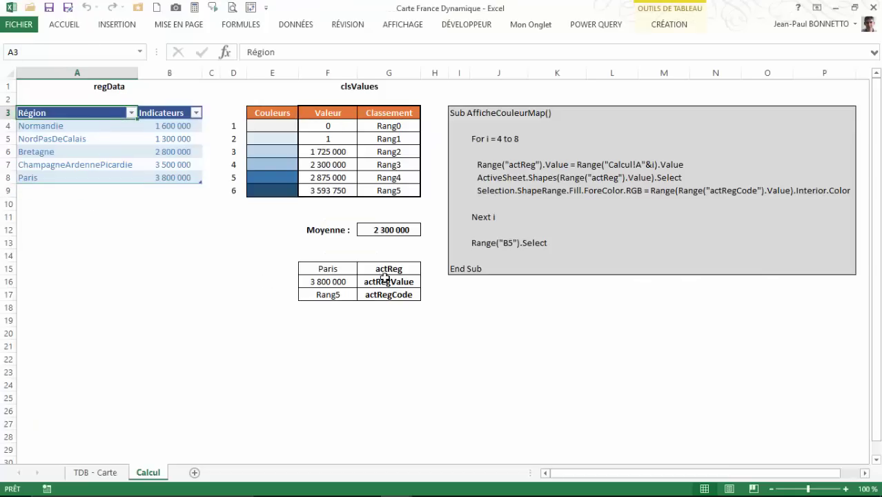
pyautogui.click(95, 472)
pyautogui.click(529, 303)
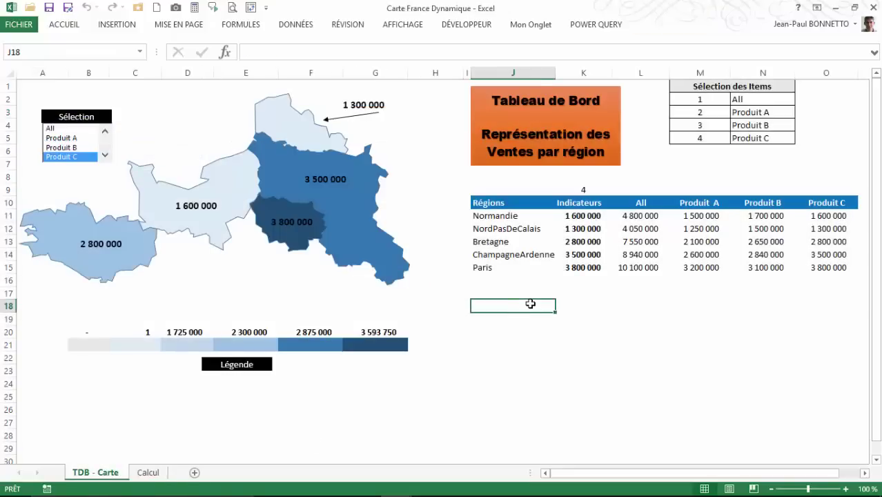